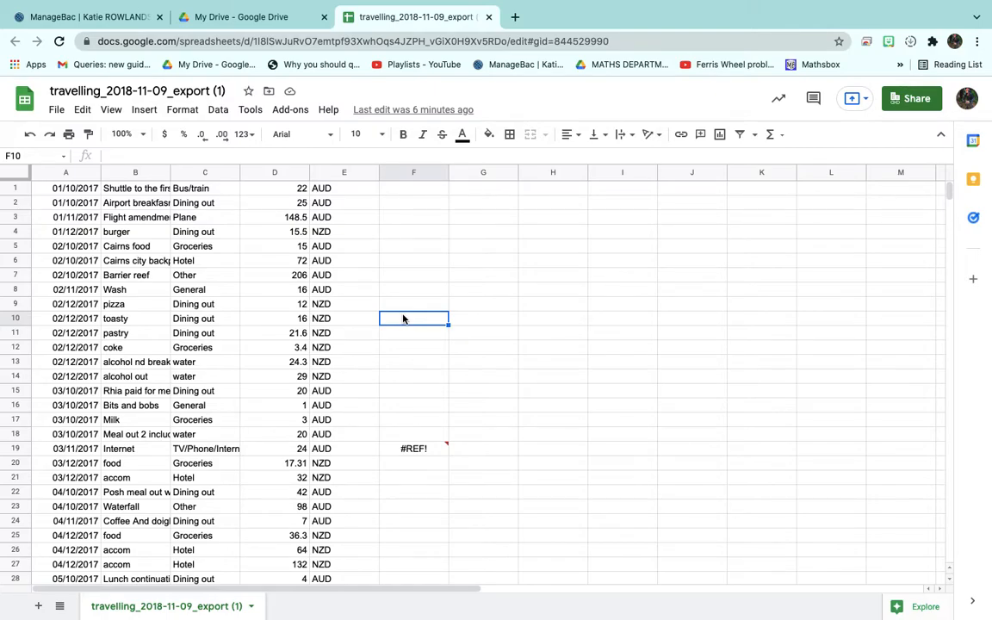
# Enter the labels Average, Mode and Percentiles in cells G3 to G5
pyautogui.click(509, 222)
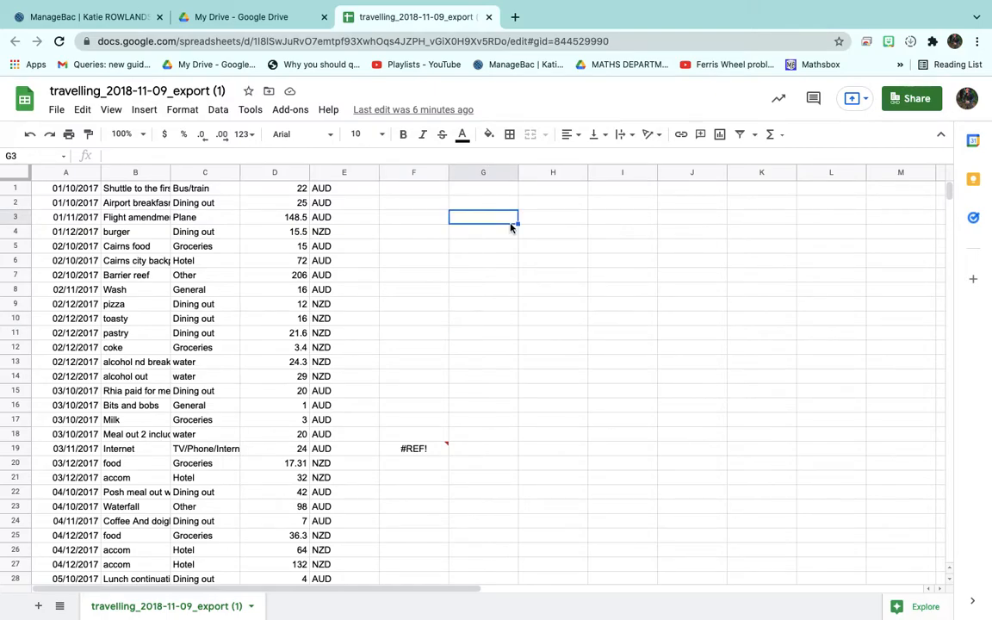
pyautogui.write('Average')
pyautogui.press('Return')
pyautogui.write('Mode')
pyautogui.press('Return')
pyautogui.write('Percentiles#')
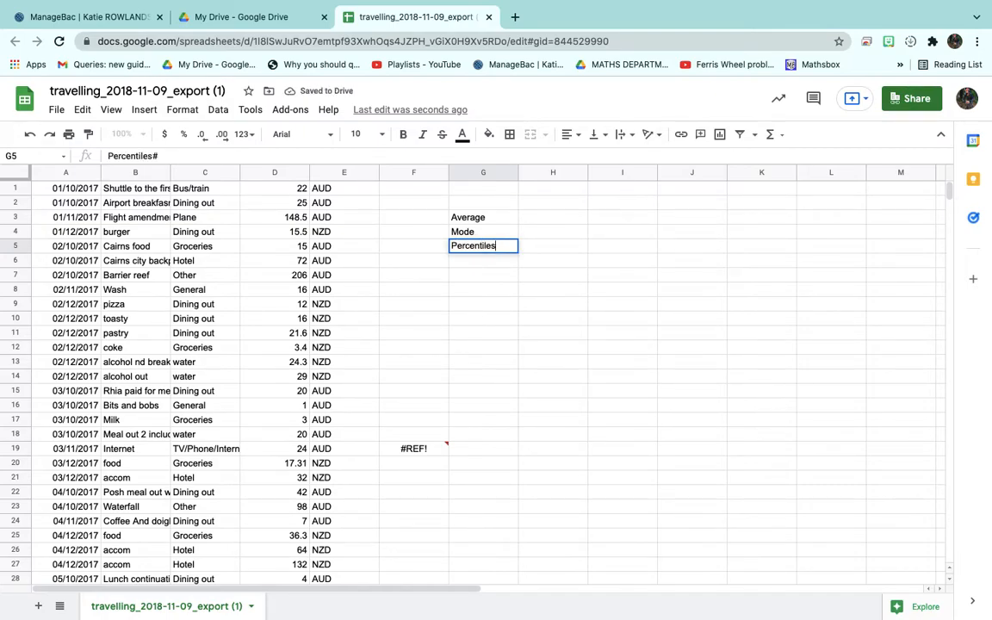
pyautogui.press('Return')
pyautogui.moveTo(469, 217); pyautogui.dragTo(485, 253)
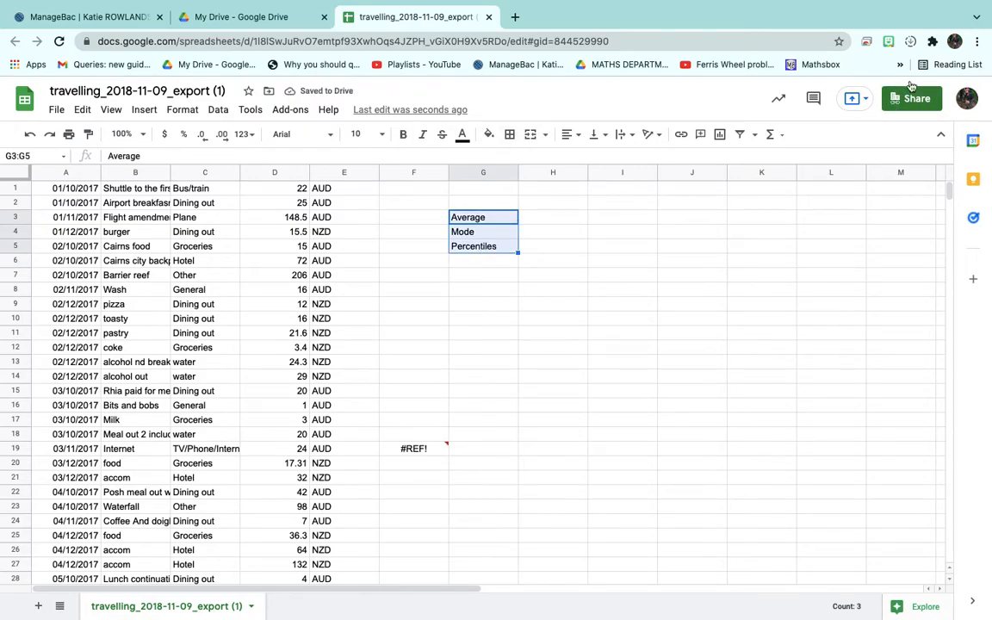
# Enlarge the browser page zoom to 125%
pyautogui.click(976, 41)
pyautogui.click(935, 191)
pyautogui.click(935, 191)
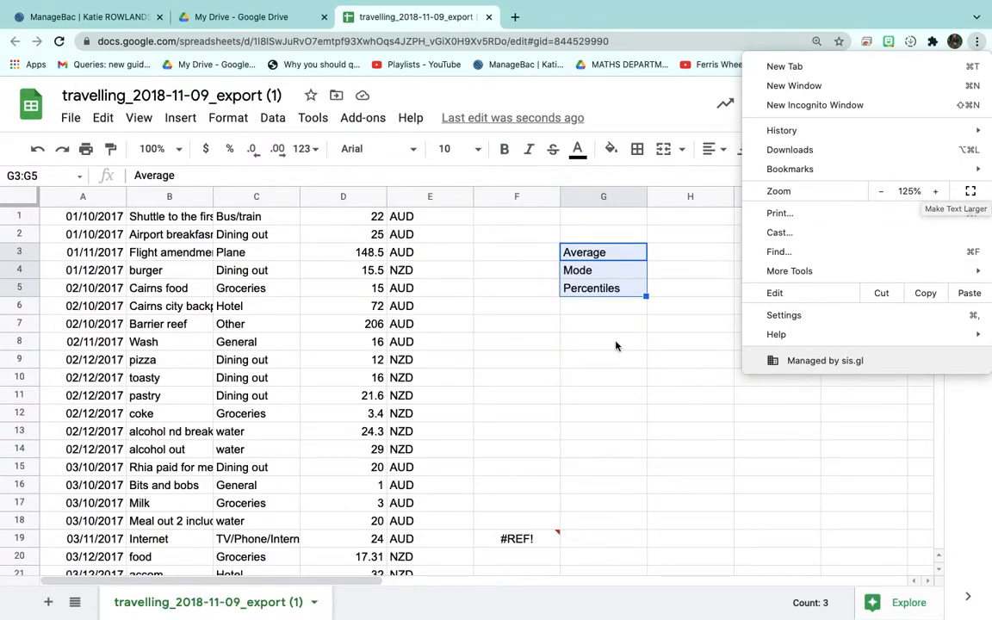
pyautogui.click(607, 324)
pyautogui.click(607, 325)
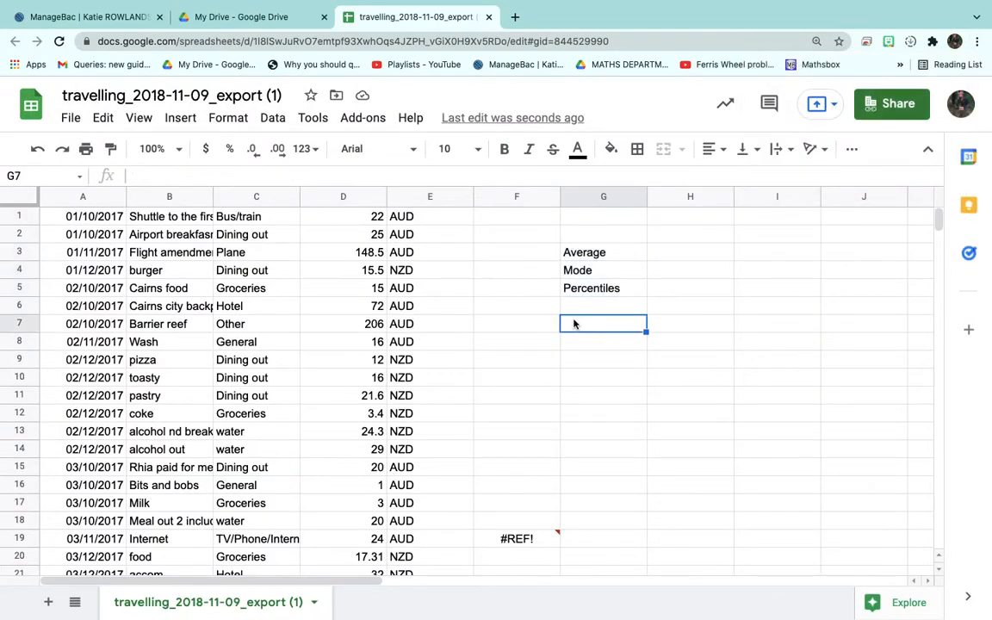
# Look through the dates, categories, costs and currencies down the expense list, and review the statistics labels in G3:G5
pyautogui.click(91, 216)
pyautogui.scroll(-20, 65, 454)
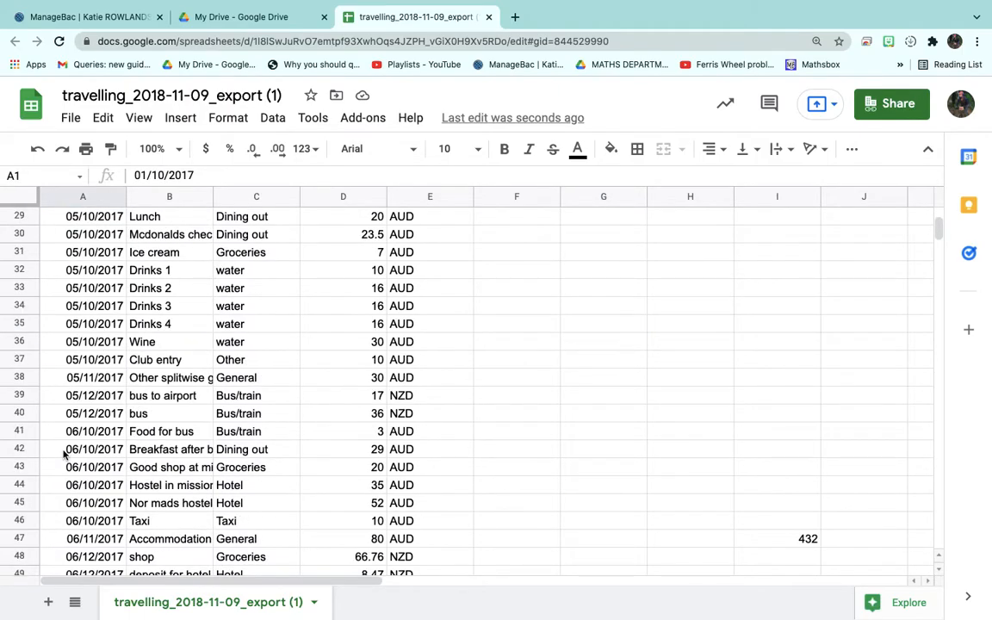
pyautogui.scroll(-20, 65, 456)
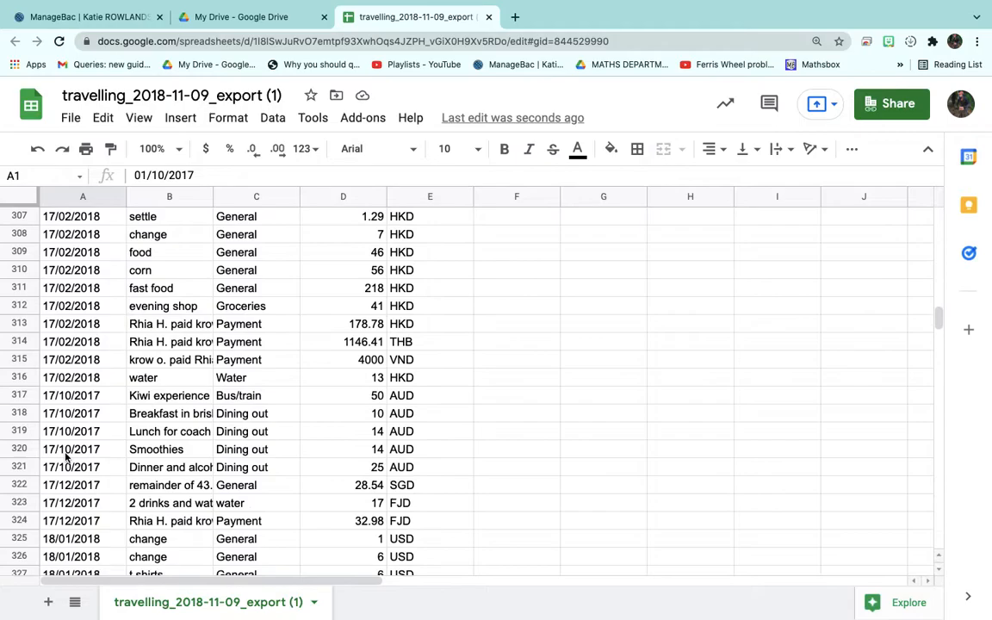
pyautogui.scroll(-20, 65, 457)
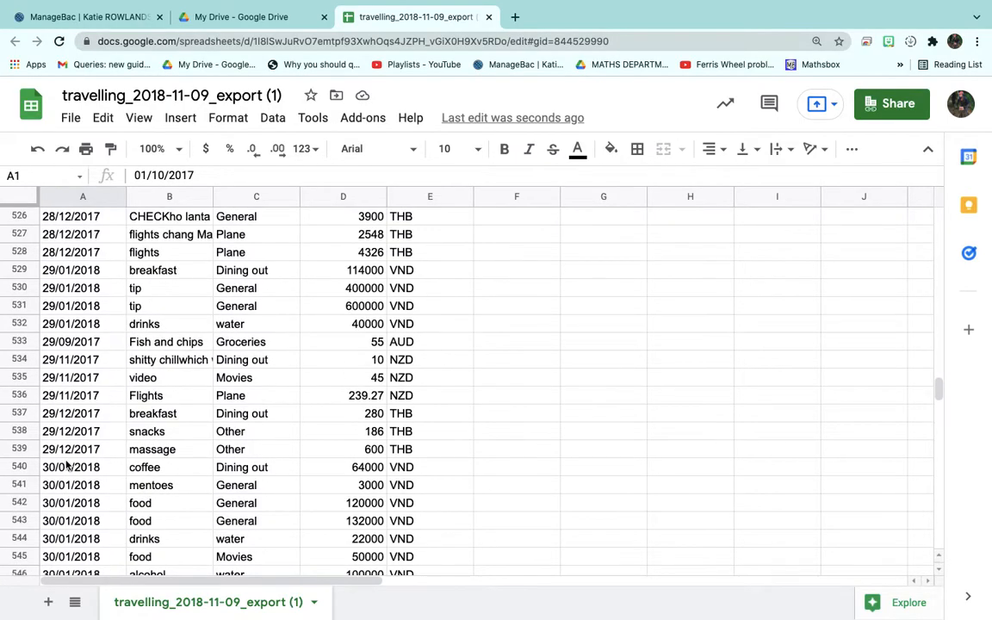
pyautogui.scroll(14, 65, 465)
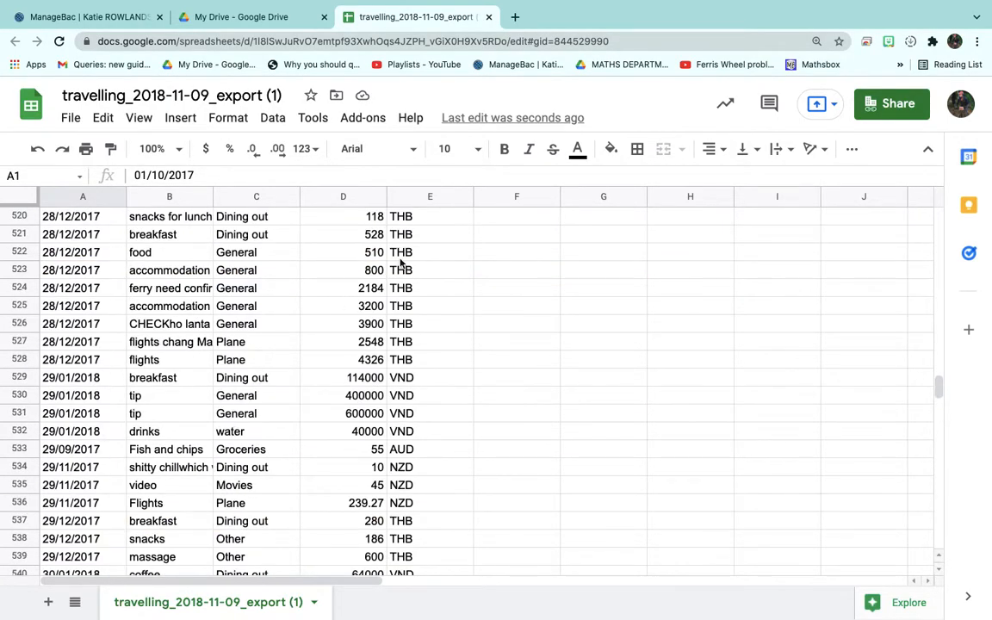
pyautogui.click(403, 259)
pyautogui.scroll(8, 402, 274)
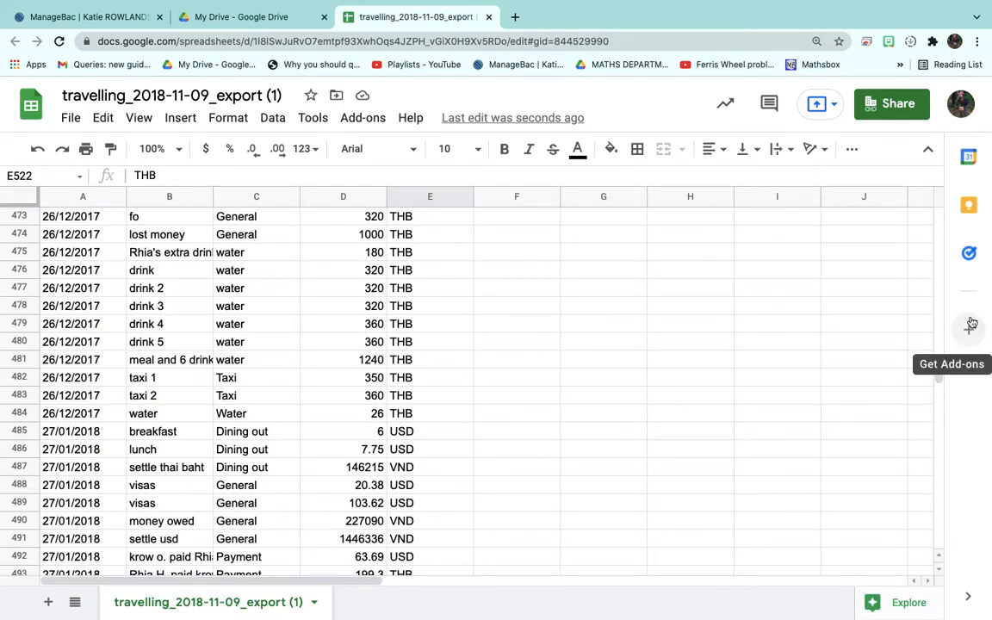
pyautogui.moveTo(937, 371); pyautogui.dragTo(919, 126)
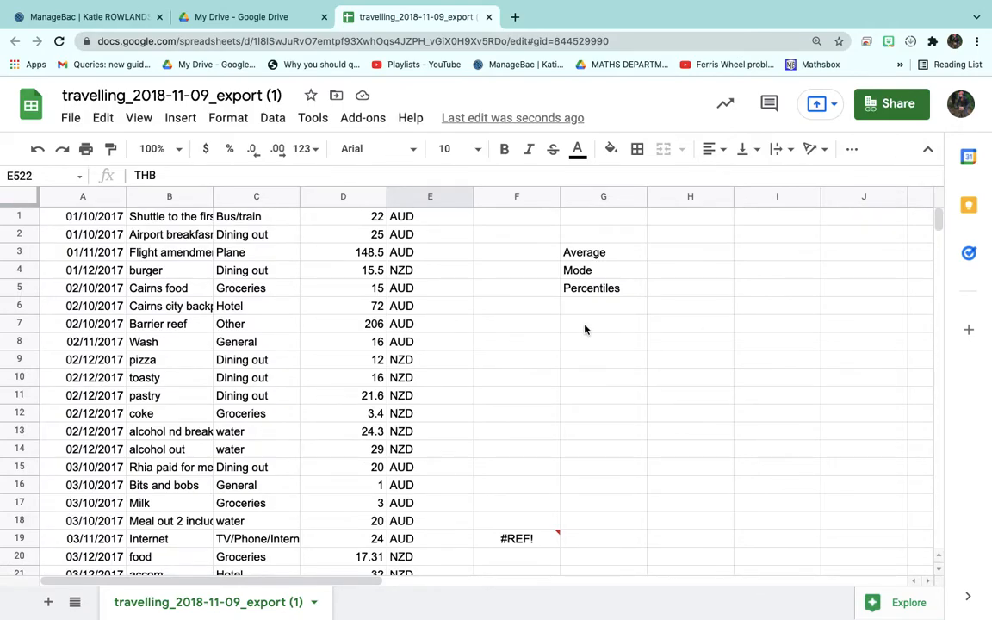
pyautogui.click(577, 254)
pyautogui.keyDown('shift'); pyautogui.click(591, 291); pyautogui.keyUp('shift')
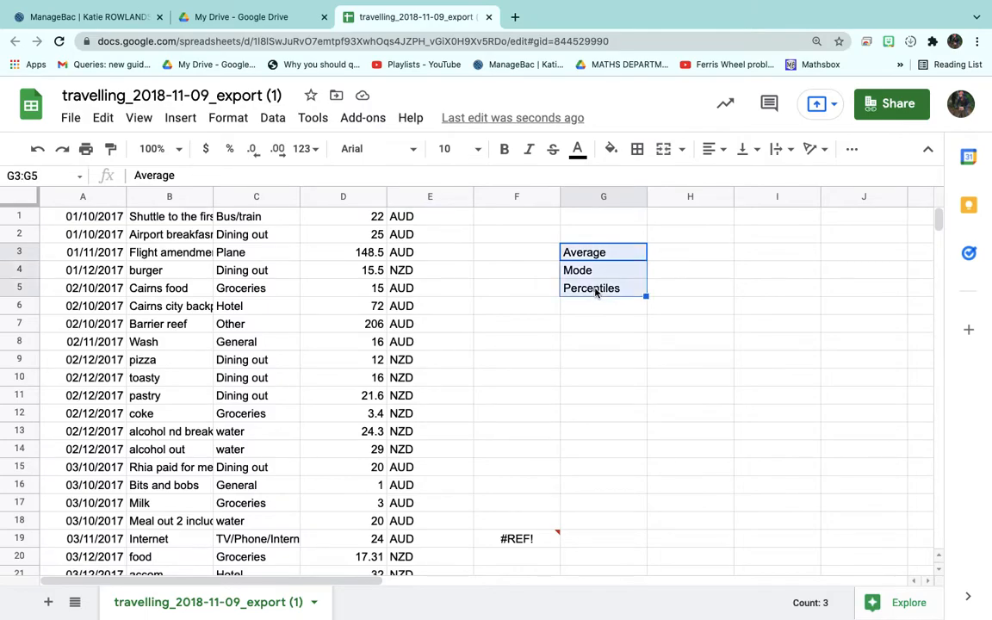
pyautogui.click(616, 342)
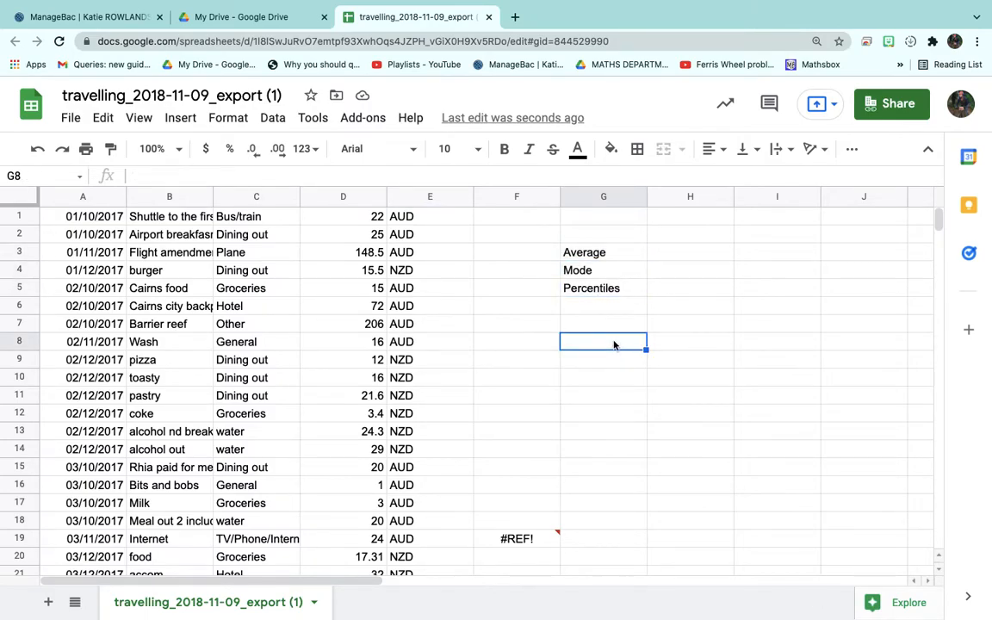
# Sort the whole sheet A to Z by the currency codes in column E
pyautogui.click(429, 198)
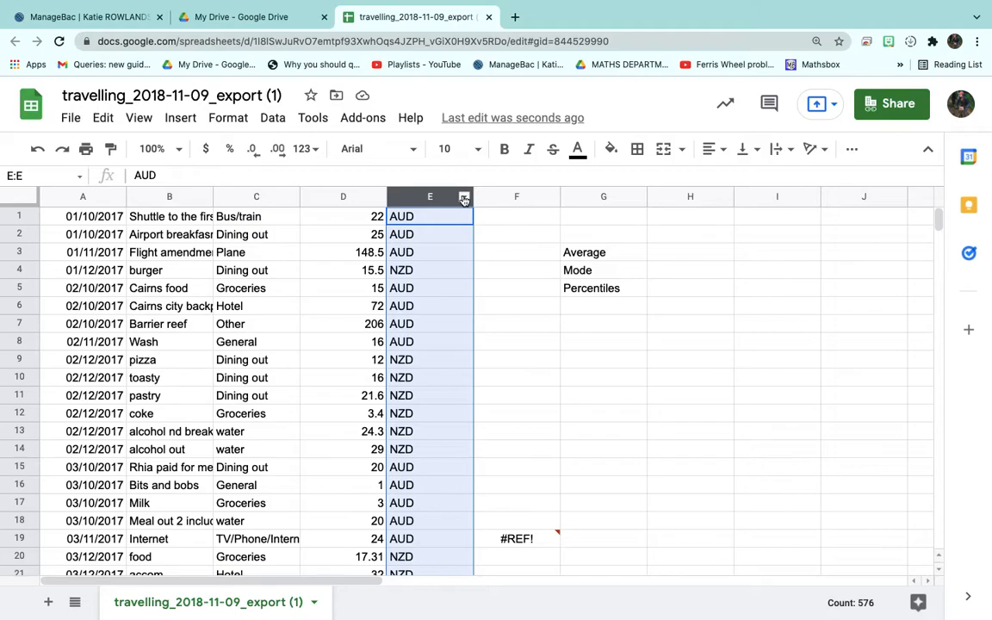
pyautogui.click(464, 199)
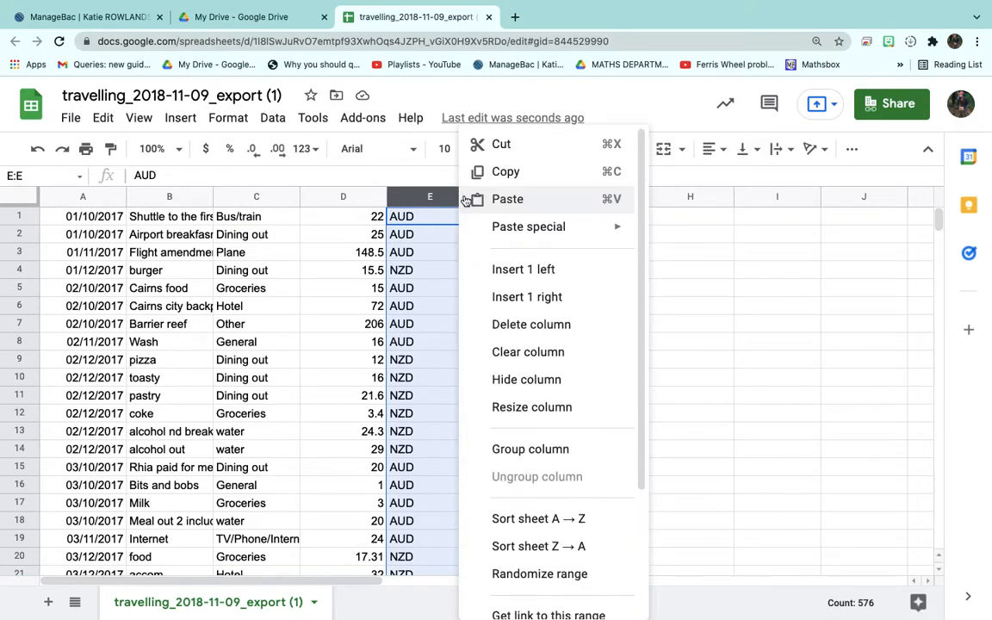
pyautogui.click(538, 518)
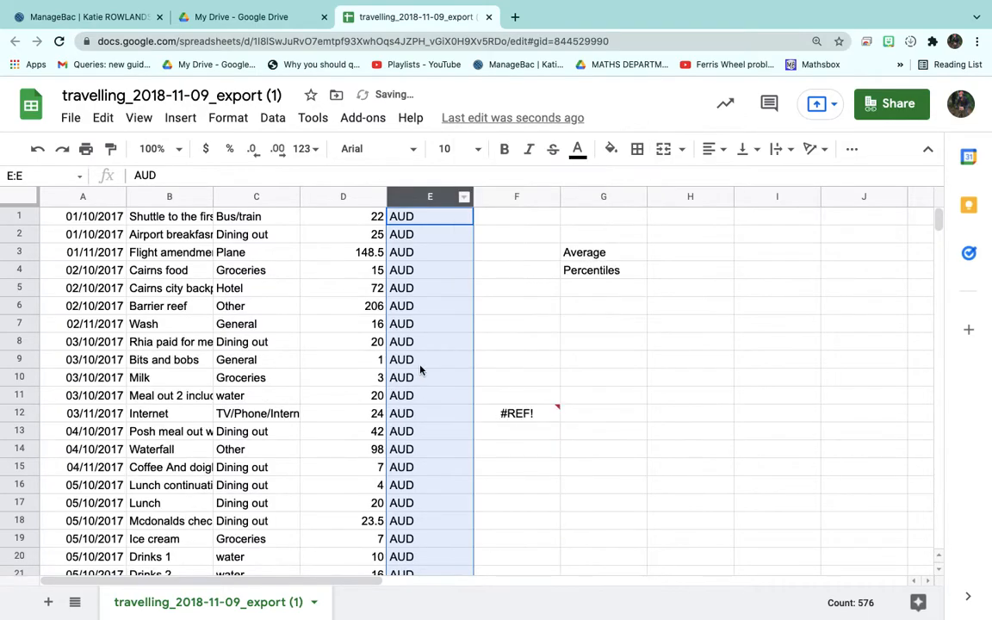
pyautogui.click(408, 228)
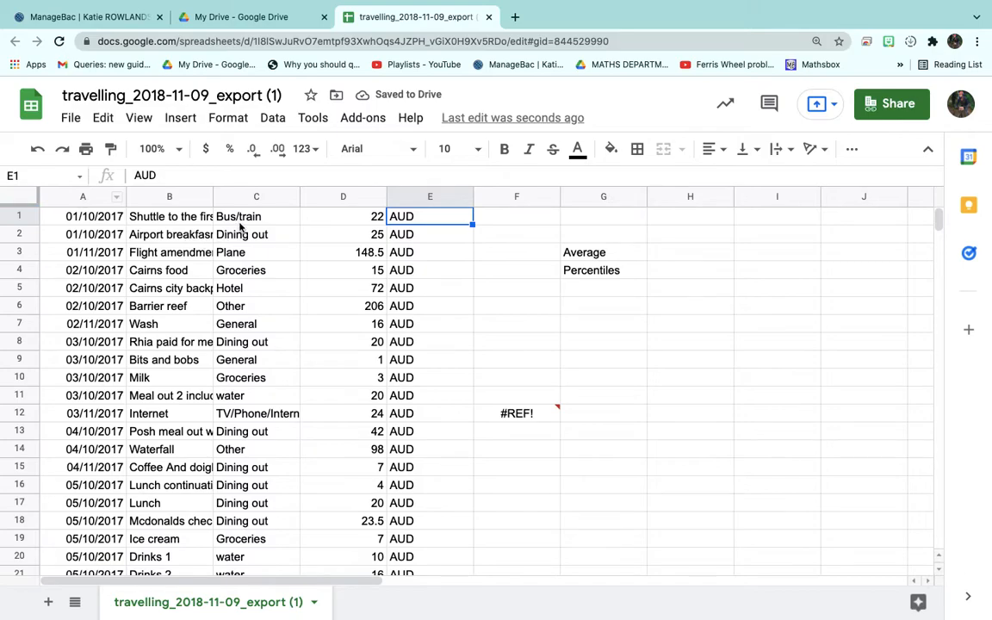
# Try sorting the whole sheet A to Z by the expense categories in column C
pyautogui.click(251, 197)
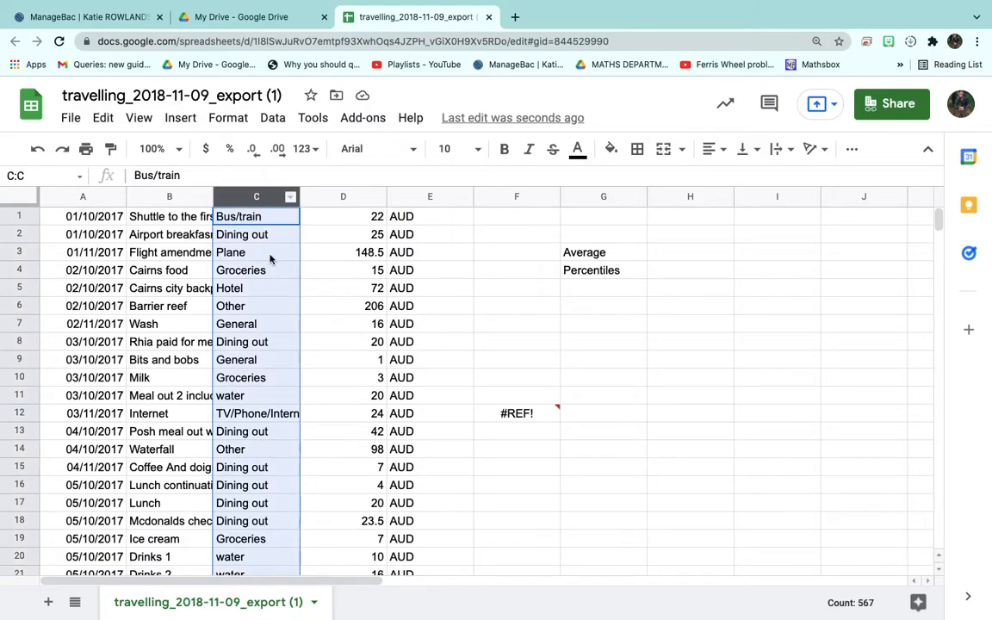
pyautogui.click(293, 199)
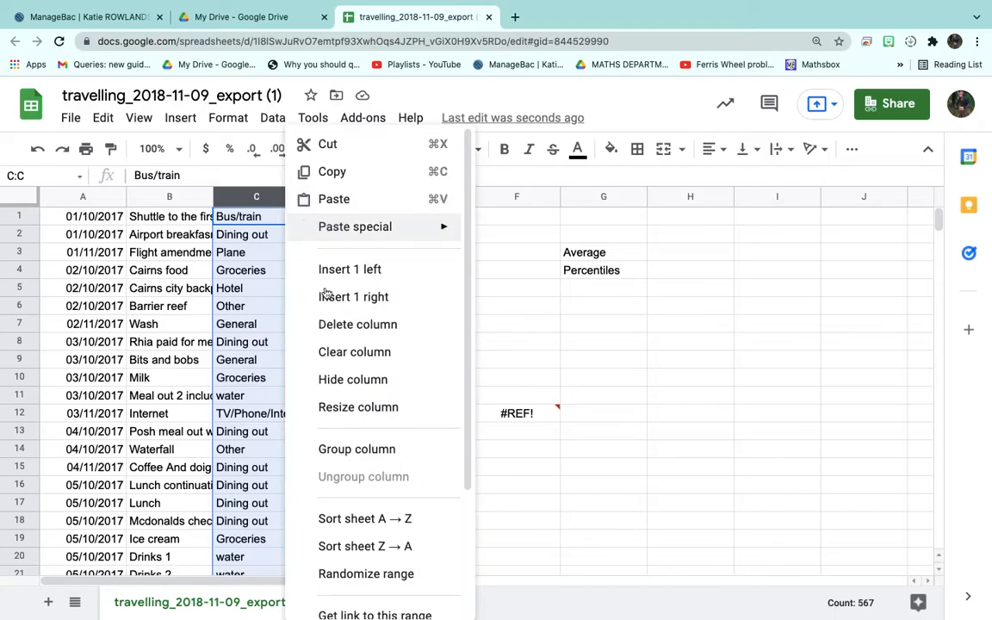
pyautogui.click(393, 520)
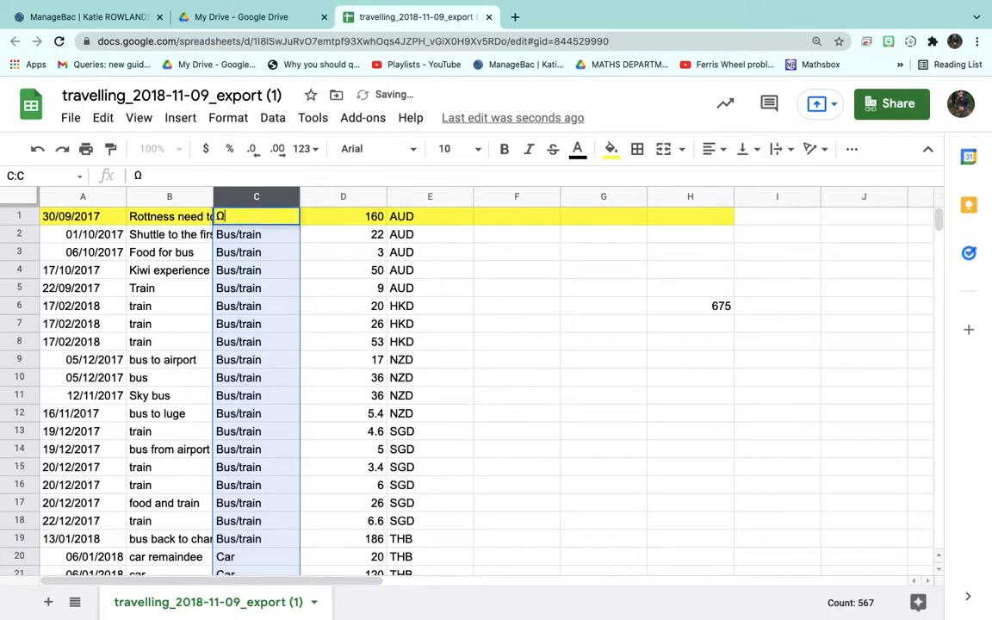
# Clear the stray characters from G11, and undo the stray entry in C1 and the sort by column C
pyautogui.click(599, 397)
pyautogui.write('ΩΩ')
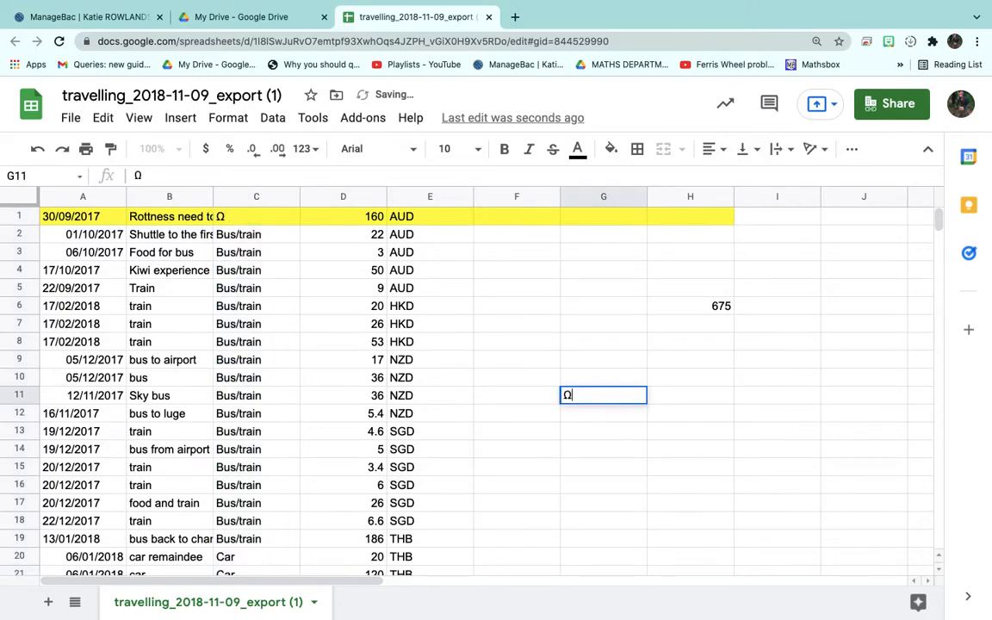
pyautogui.press('BackSpace')
pyautogui.press('BackSpace')
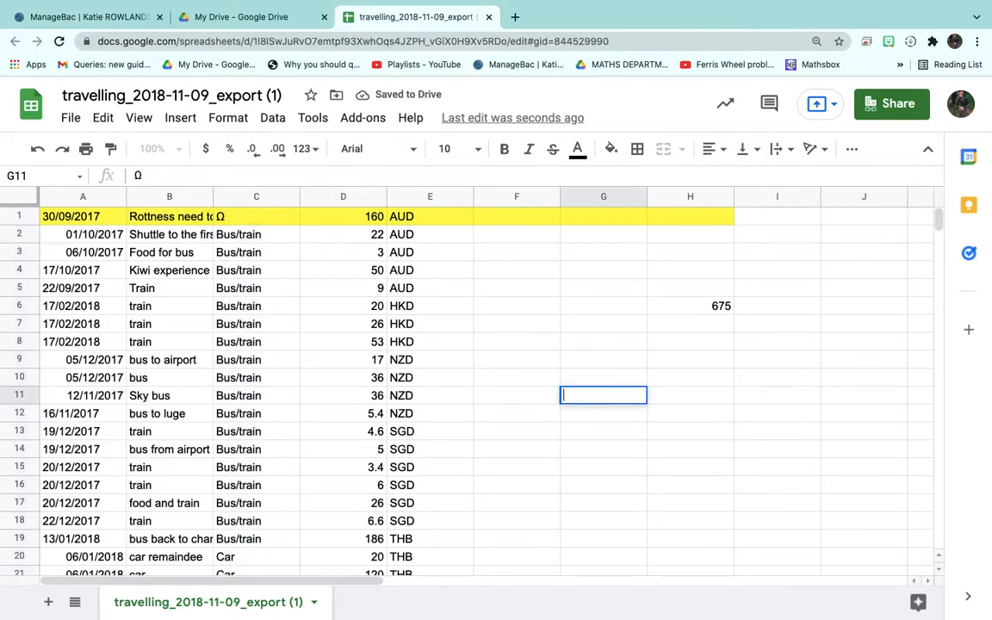
pyautogui.write('ΩΩ')
pyautogui.press('BackSpace')
pyautogui.press('BackSpace')
pyautogui.click(601, 360)
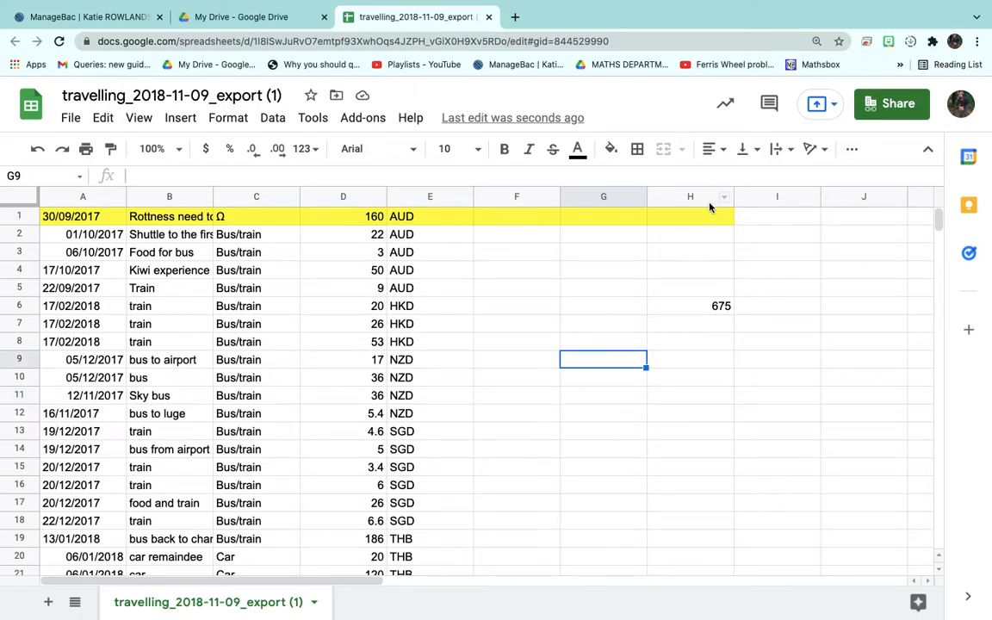
pyautogui.click(35, 148)
pyautogui.click(34, 147)
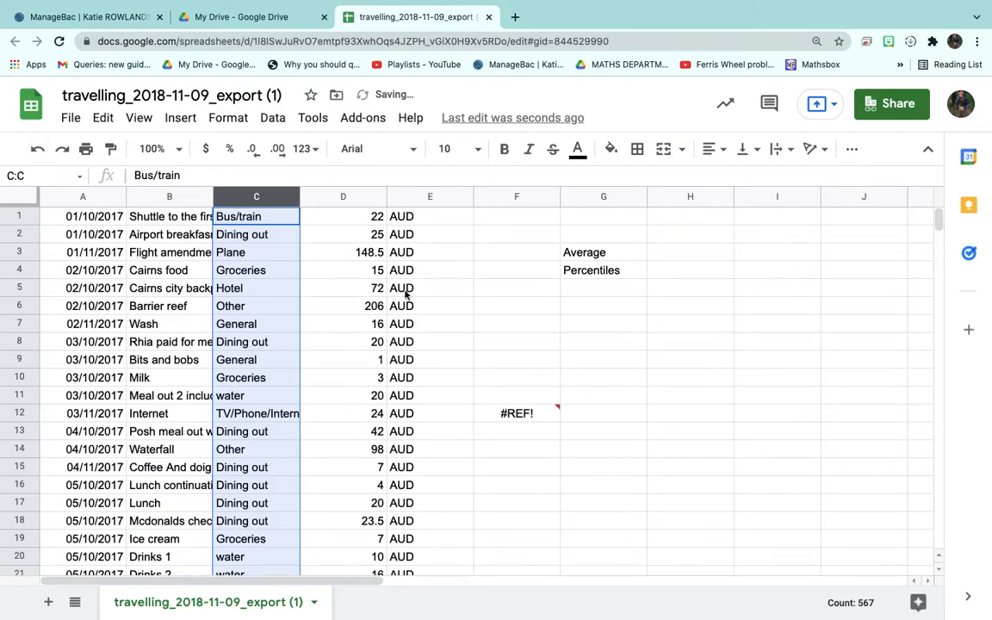
# Examine the currency-sorted list to find where the AUD records end and which rows hold the FJD records
pyautogui.scroll(-4, 402, 301)
pyautogui.scroll(5, 422, 298)
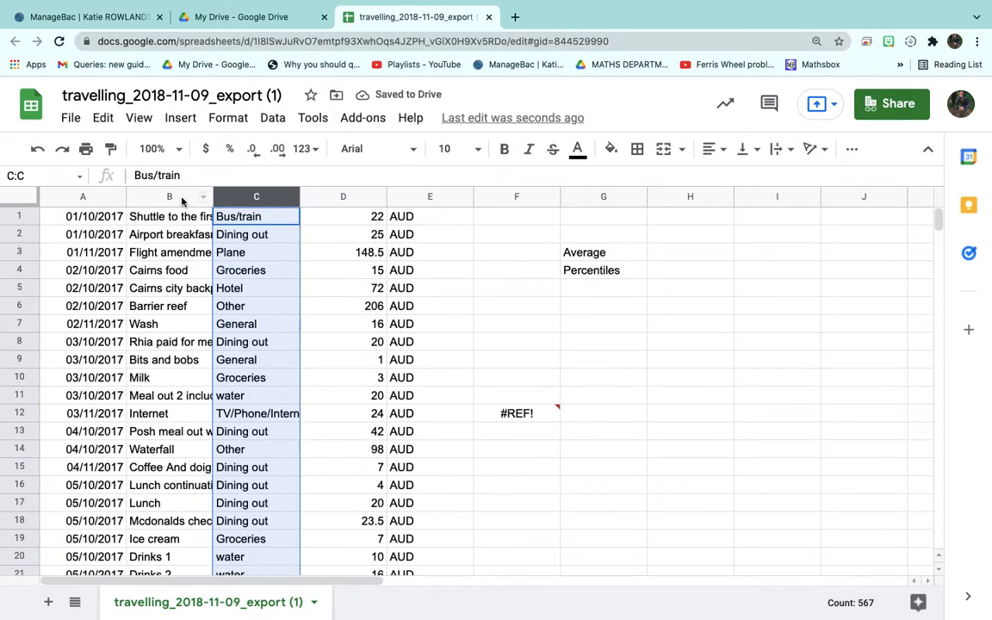
pyautogui.click(416, 219)
pyautogui.scroll(-20, 409, 470)
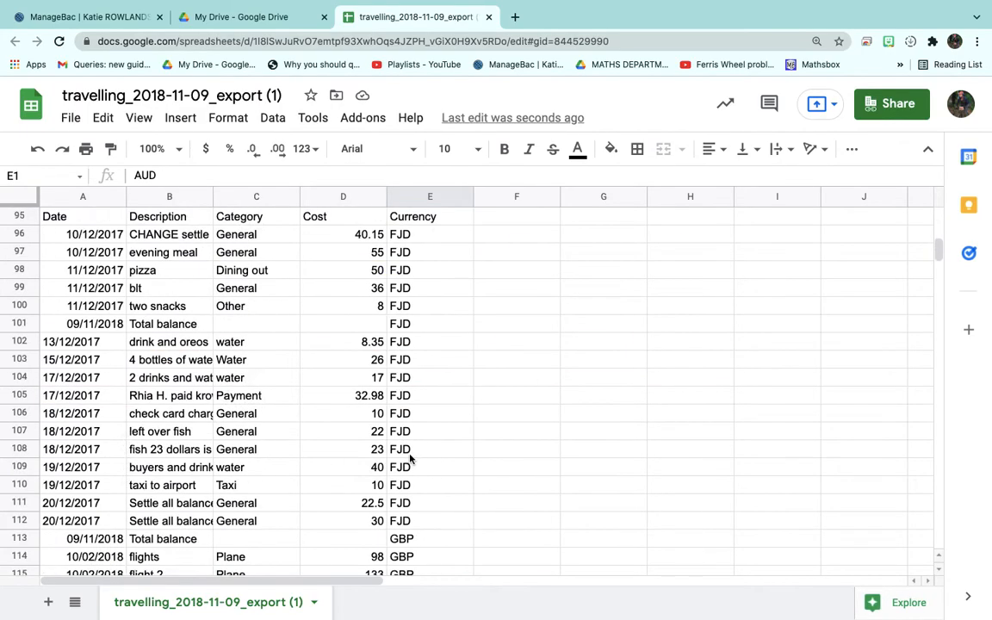
pyautogui.scroll(13, 409, 463)
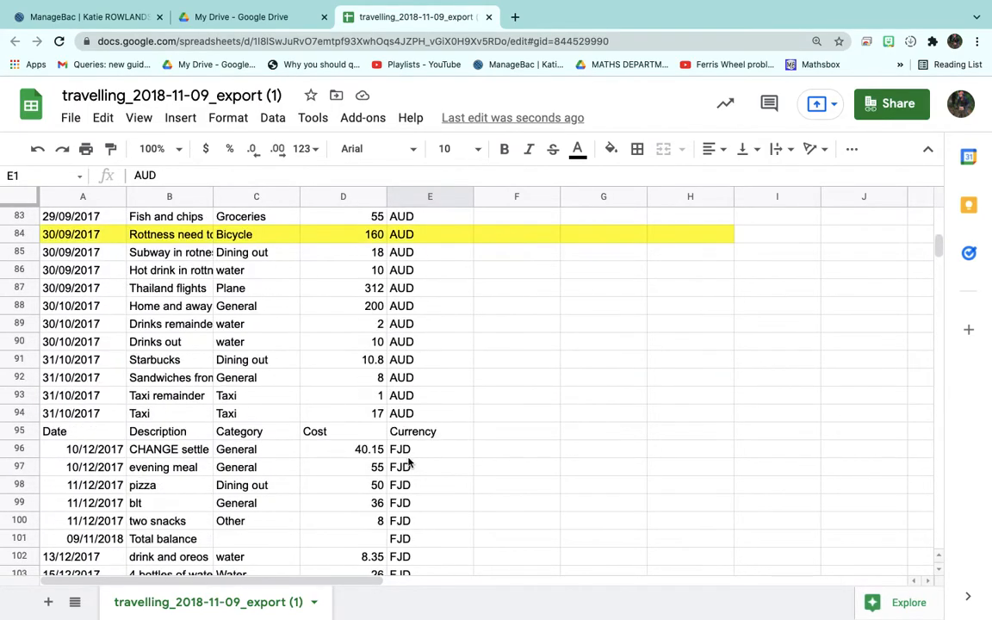
pyautogui.scroll(-3, 409, 463)
pyautogui.click(418, 252)
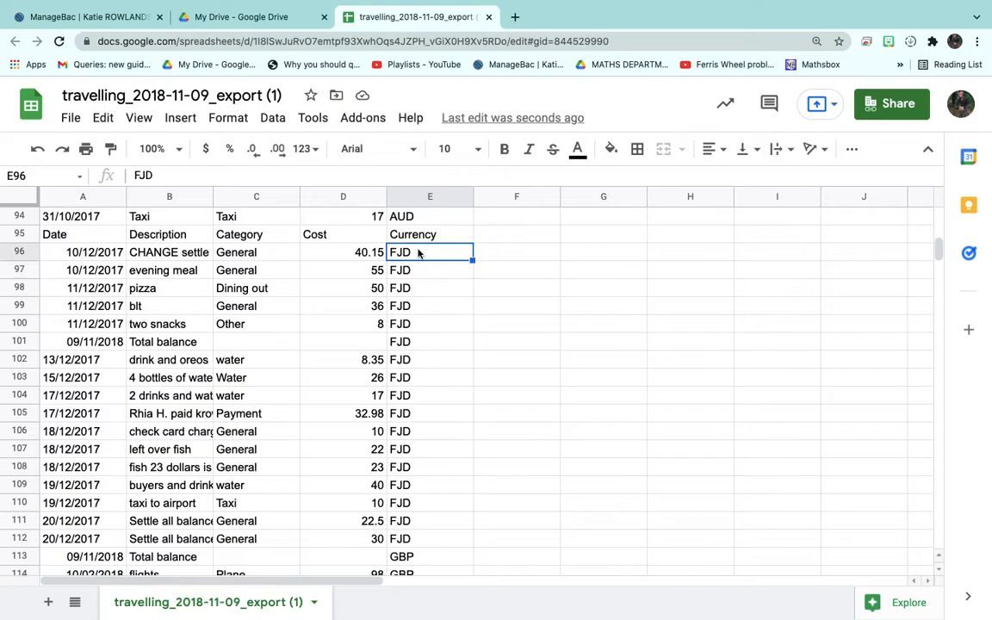
pyautogui.click(64, 256)
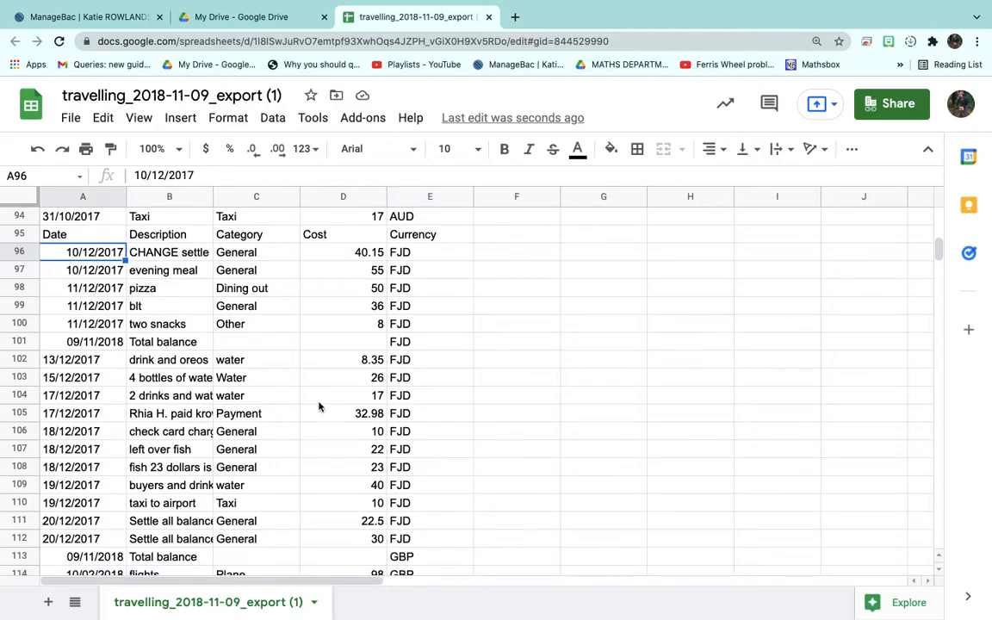
pyautogui.scroll(-1, 319, 406)
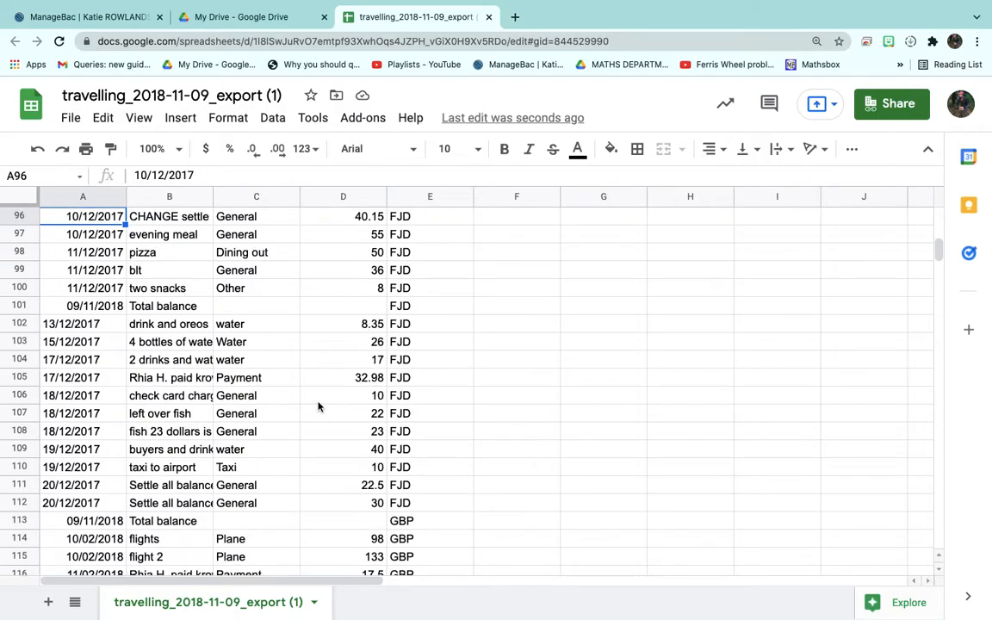
pyautogui.scroll(-3, 319, 406)
pyautogui.scroll(5, 316, 410)
pyautogui.scroll(-5, 316, 410)
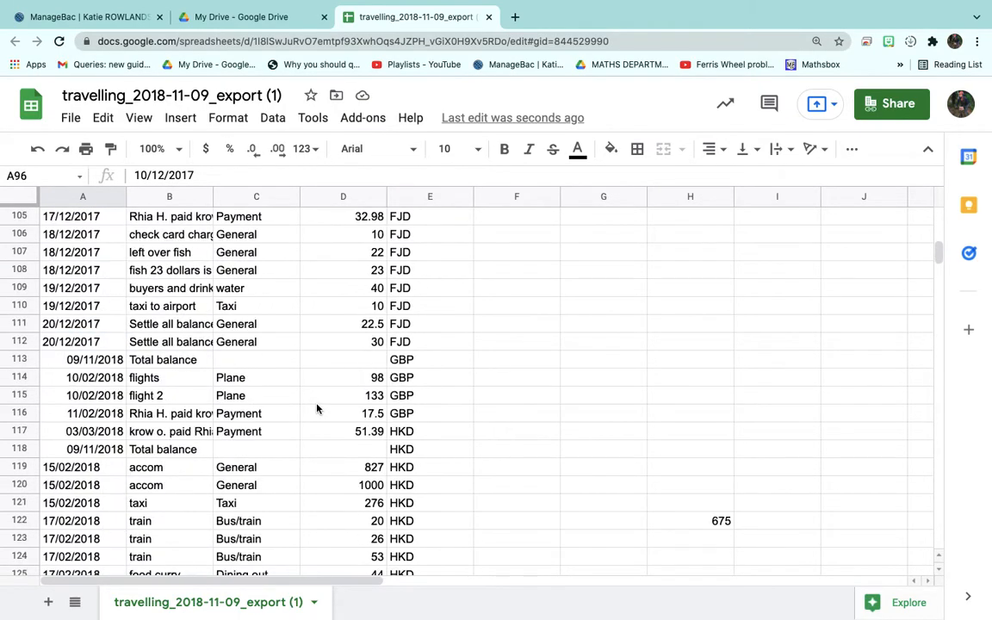
pyautogui.scroll(4, 362, 418)
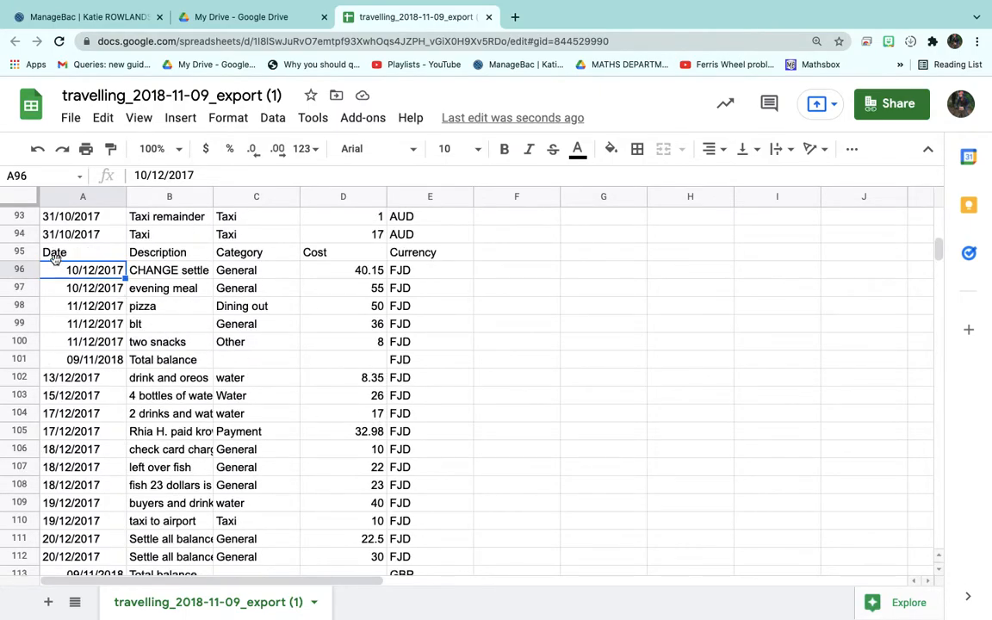
pyautogui.click(623, 309)
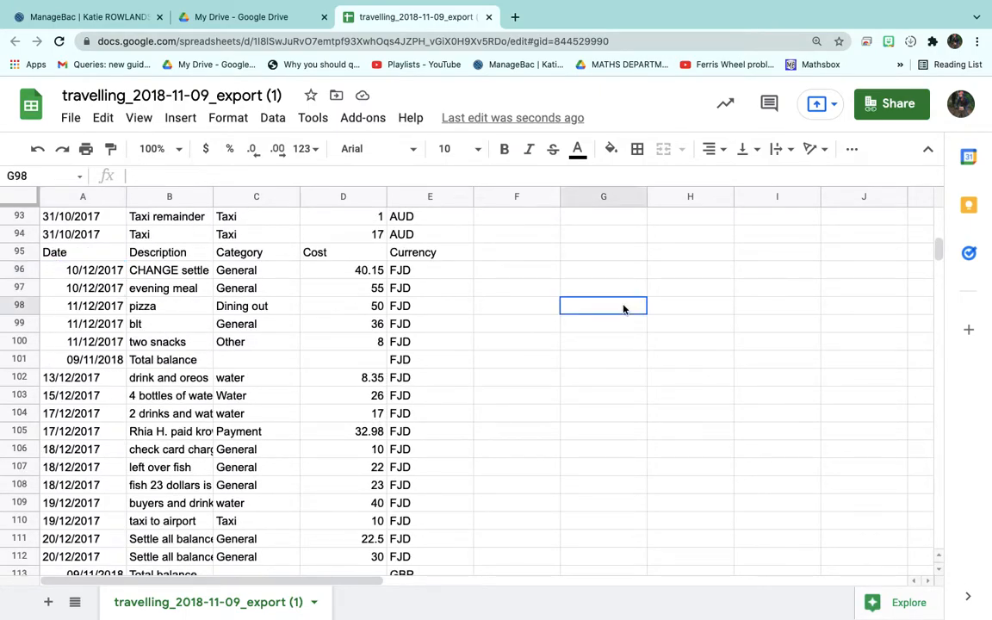
# Copy the FJD records in A96:E112, covering the date through currency columns
pyautogui.click(94, 274)
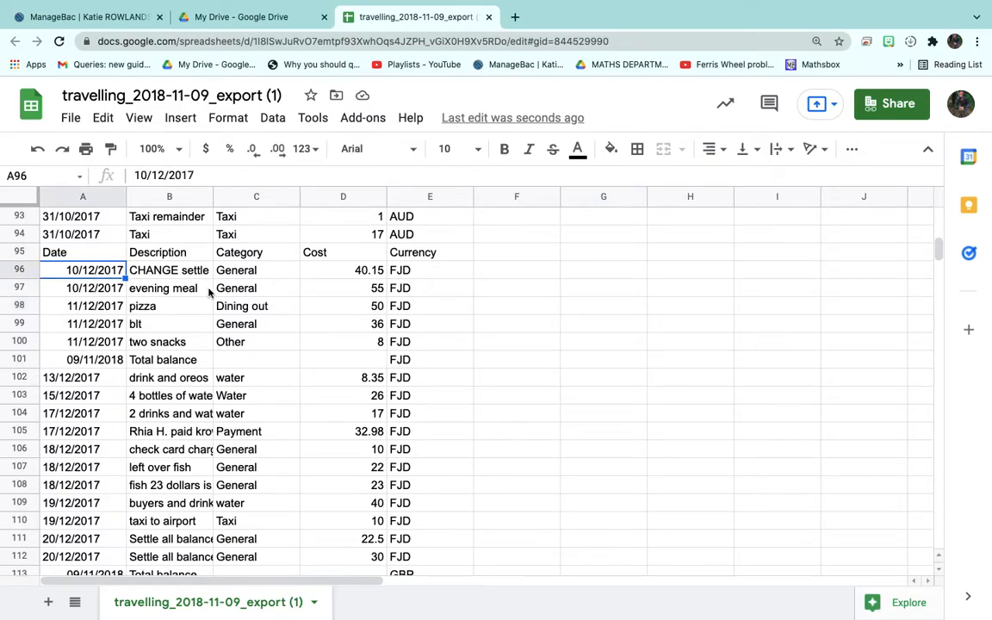
pyautogui.keyDown('shift'); pyautogui.click(407, 275); pyautogui.keyUp('shift')
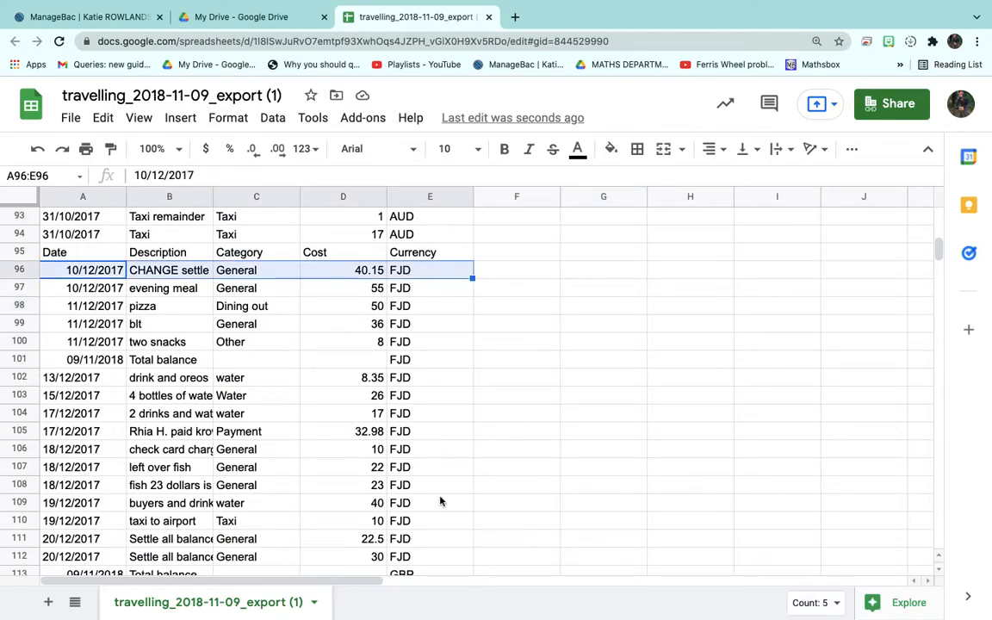
pyautogui.keyDown('shift'); pyautogui.click(431, 556); pyautogui.keyUp('shift')
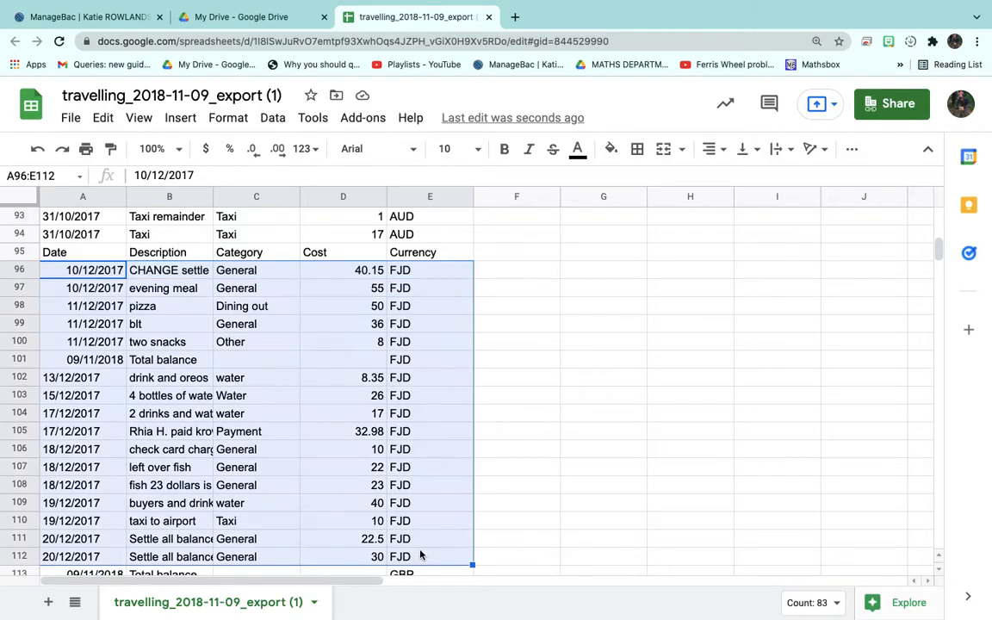
pyautogui.scroll(-1, 356, 484)
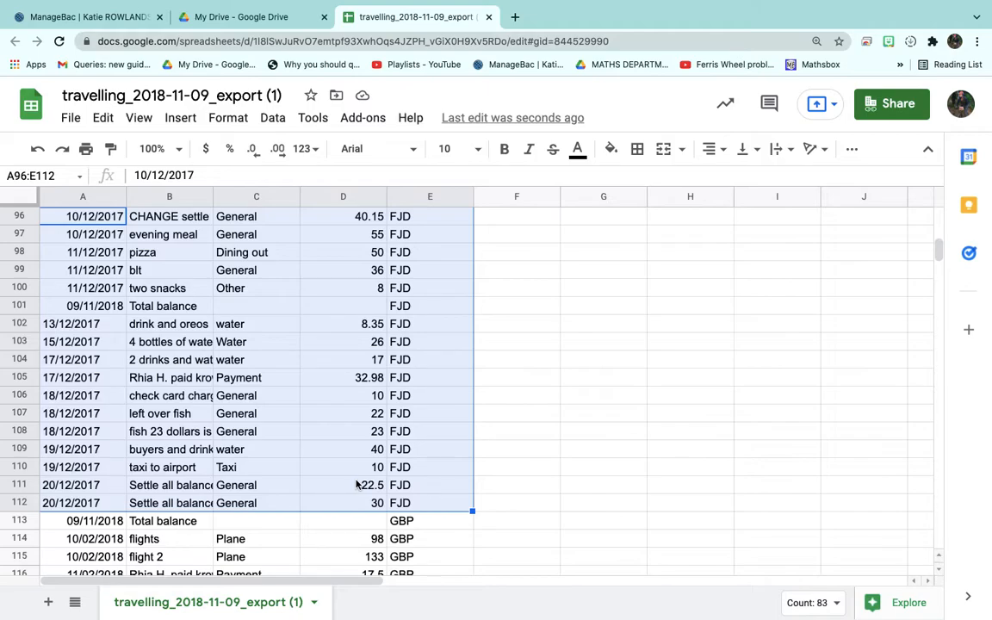
pyautogui.hotkey('ctrl', 'c')
pyautogui.scroll(4, 412, 383)
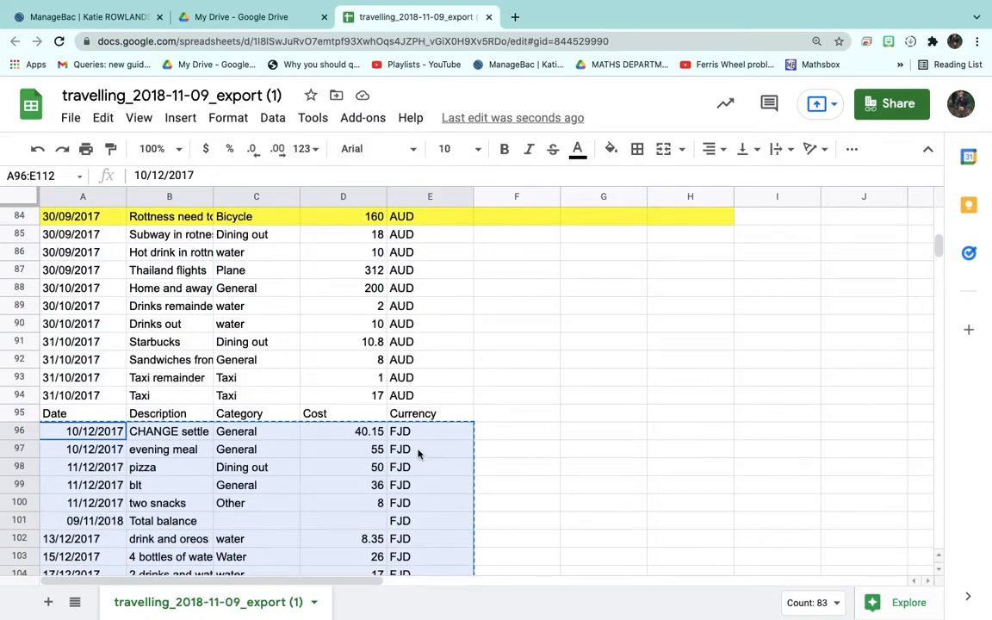
pyautogui.scroll(-4, 418, 461)
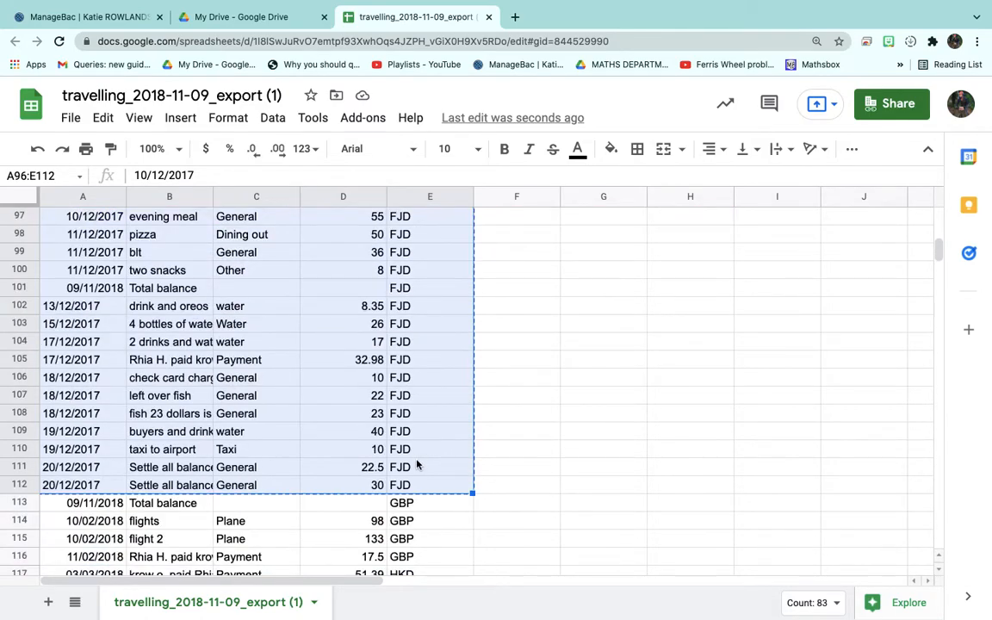
# Paste the copied FJD records into a new sheet starting at A1, and select the costs in D1:D17
pyautogui.click(48, 602)
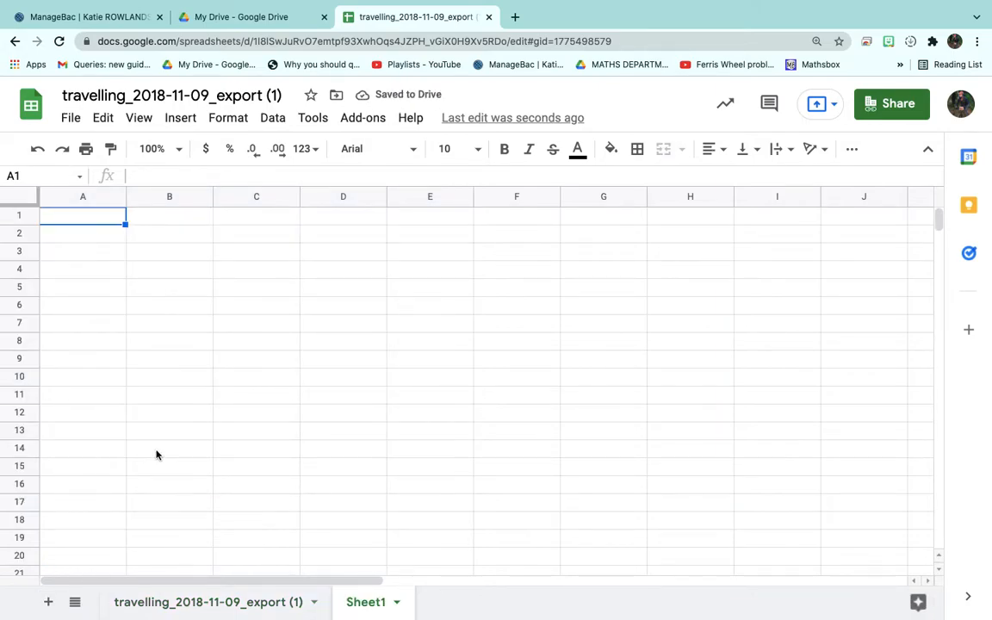
pyautogui.press('super+v')
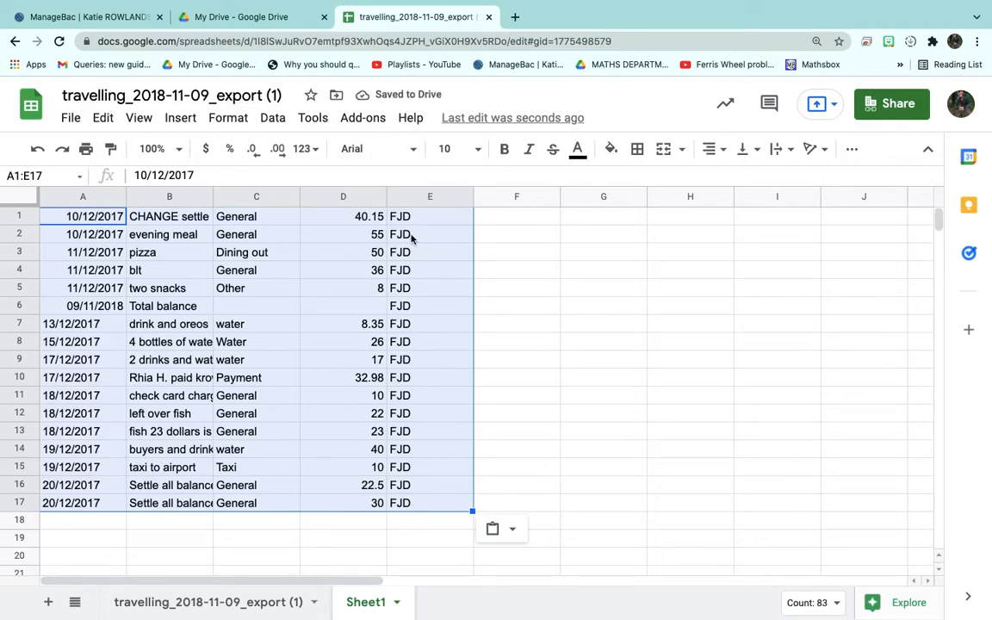
pyautogui.click(308, 215)
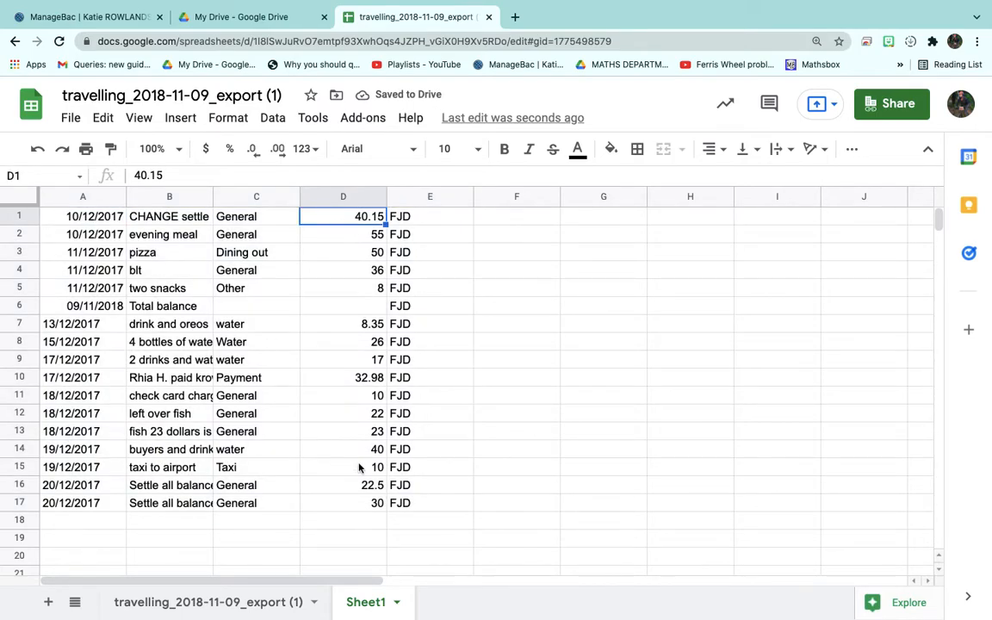
pyautogui.keyDown('shift'); pyautogui.click(364, 507); pyautogui.keyUp('shift')
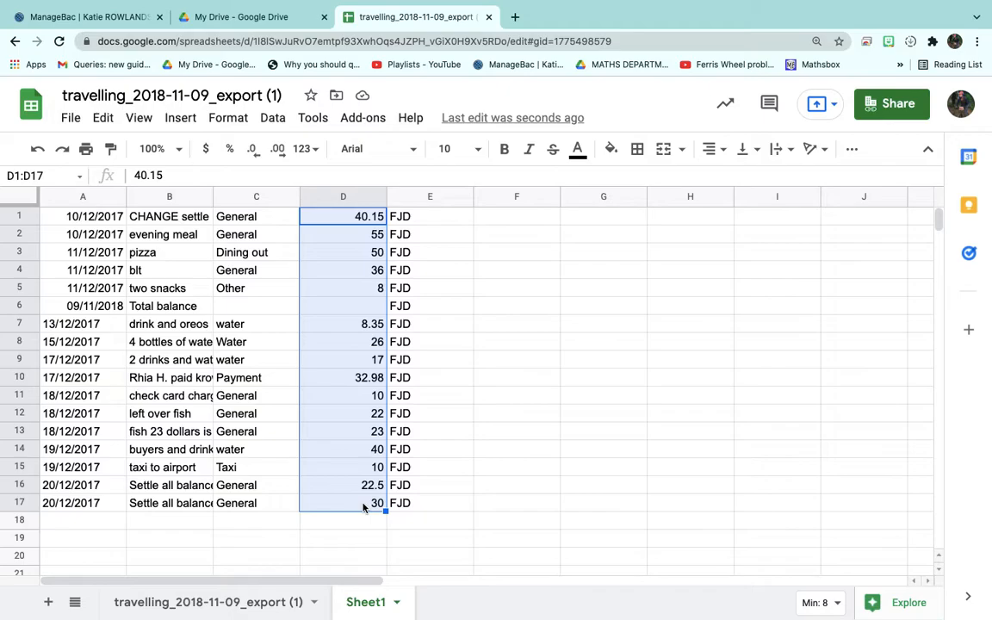
# Return to the travelling export sheet and add the label "Mode" in G5 below Percentiles
pyautogui.click(207, 608)
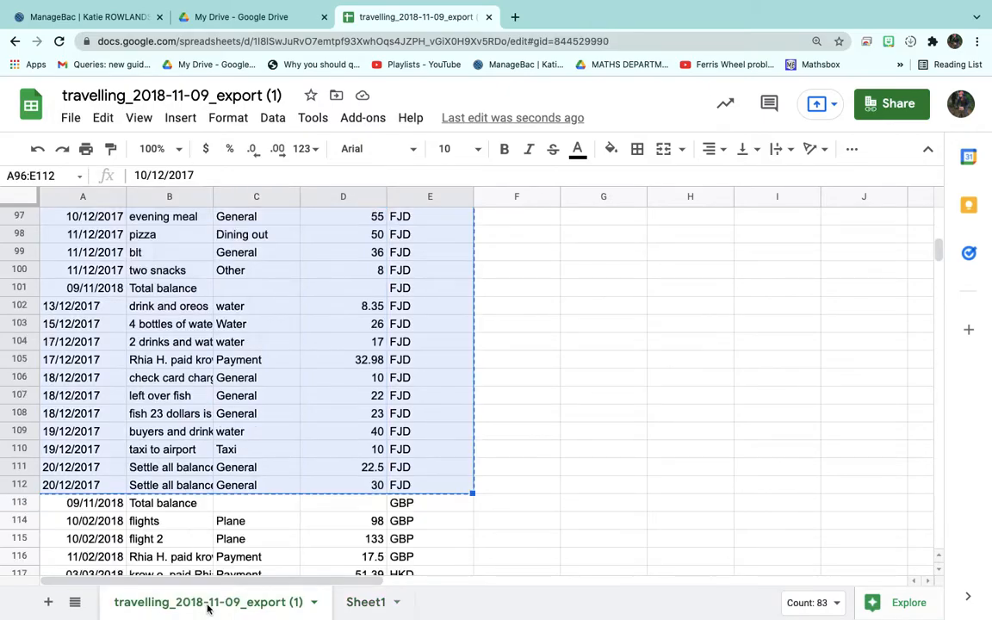
pyautogui.scroll(10, 348, 483)
pyautogui.scroll(14, 543, 272)
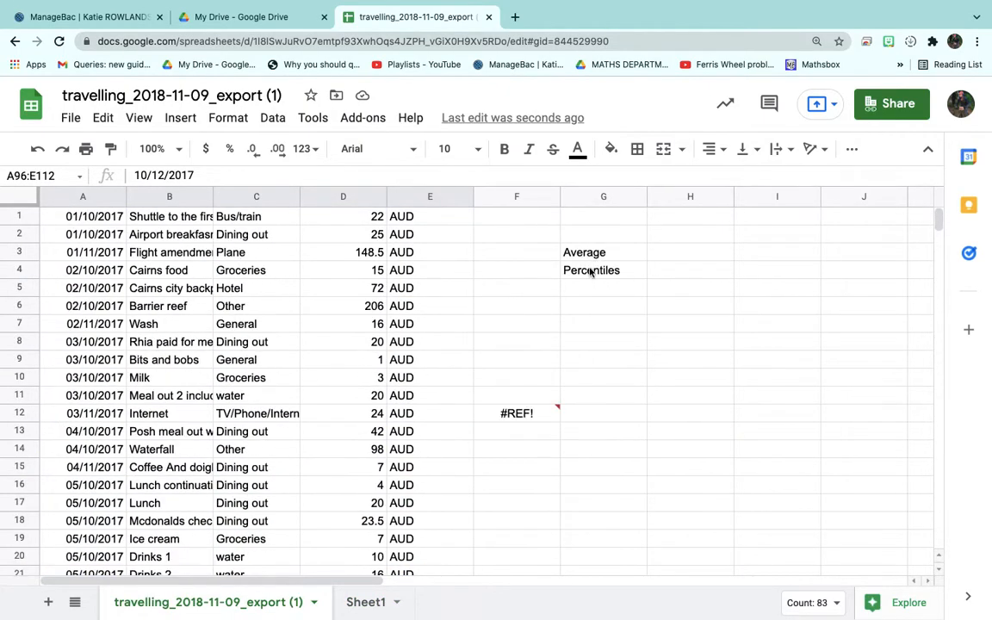
pyautogui.click(582, 258)
pyautogui.moveTo(582, 259); pyautogui.dragTo(591, 276)
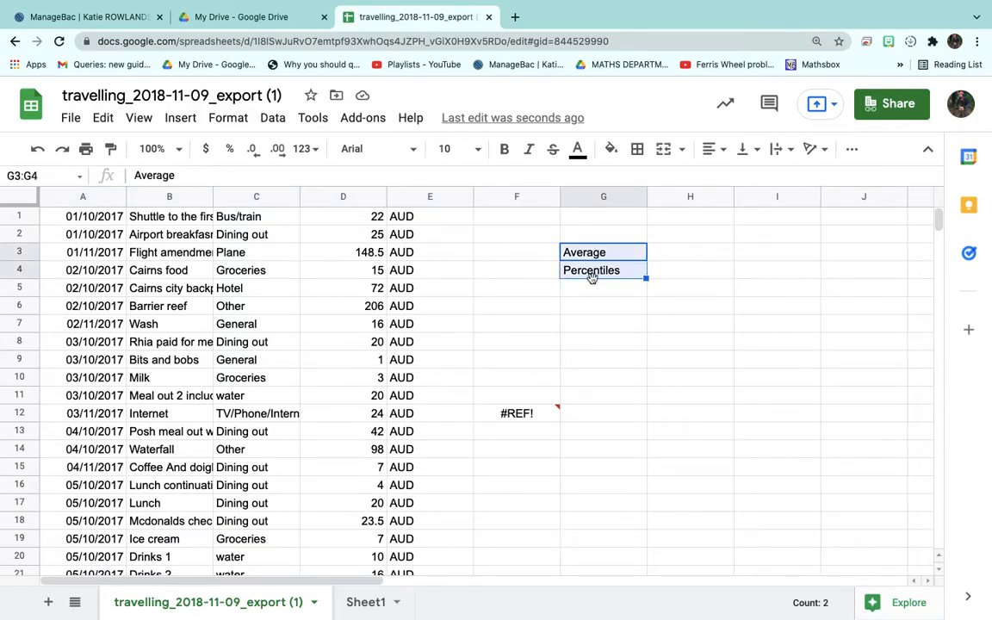
pyautogui.click(606, 290)
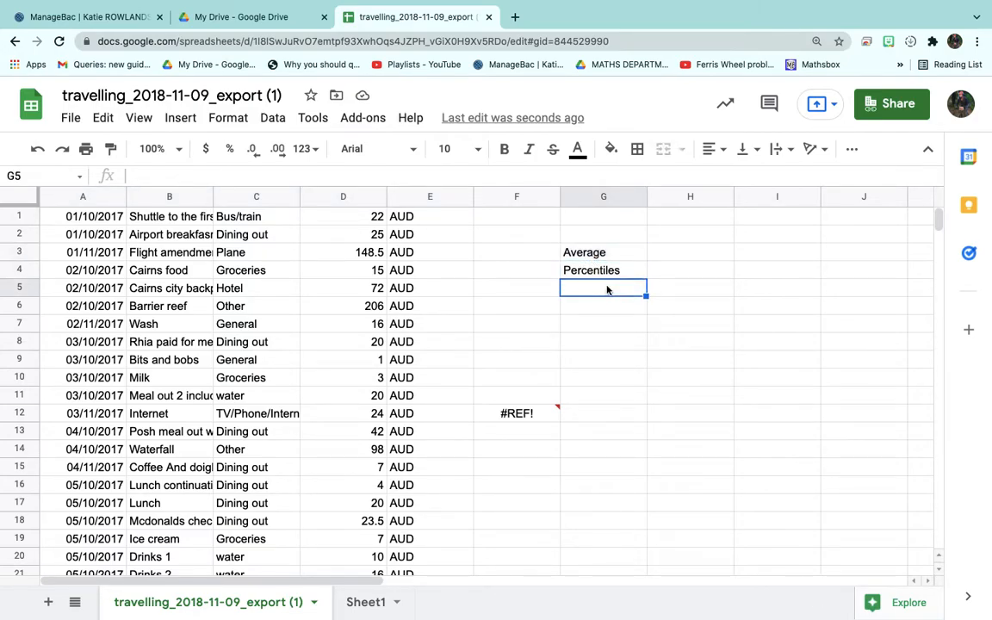
pyautogui.write('Mode')
pyautogui.press('Return')
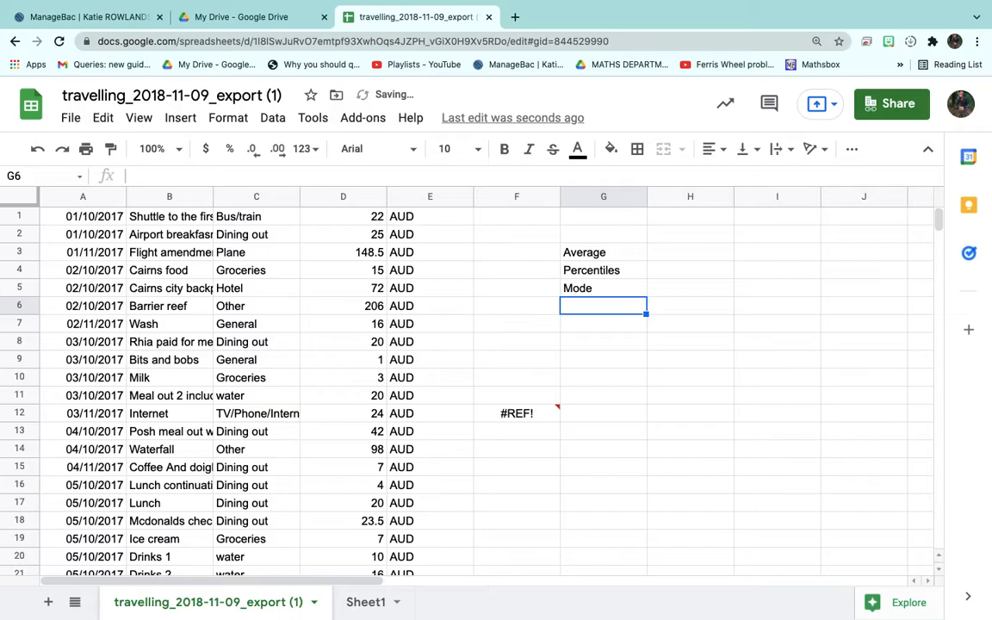
pyautogui.press('Up')
pyautogui.hotkey('shift', 'Up')
pyautogui.hotkey('shift', 'Up')
pyautogui.write('©')
pyautogui.press('BackSpace')
pyautogui.press('Return')
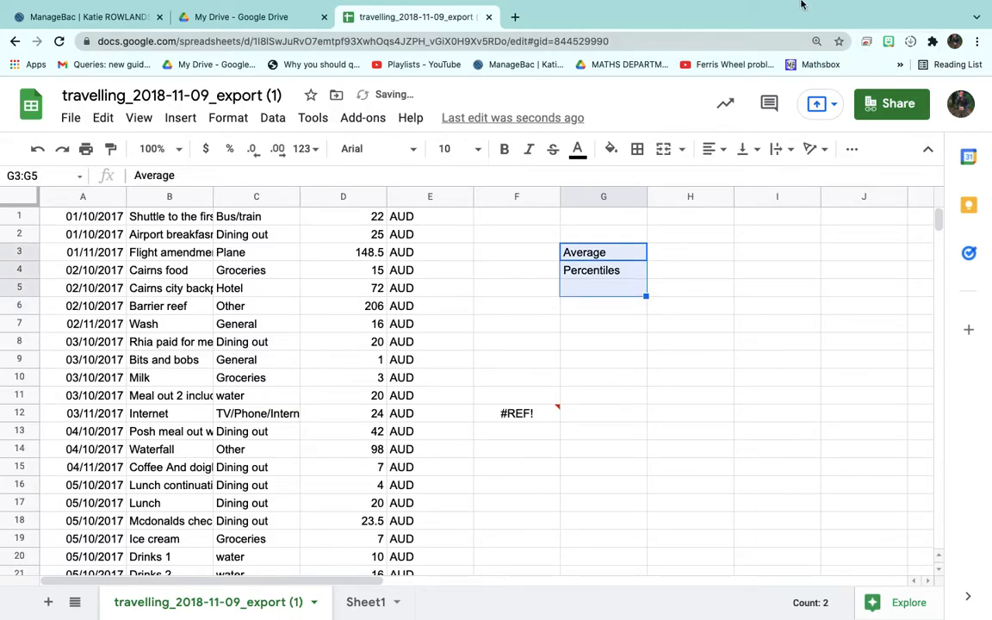
pyautogui.click(49, 151)
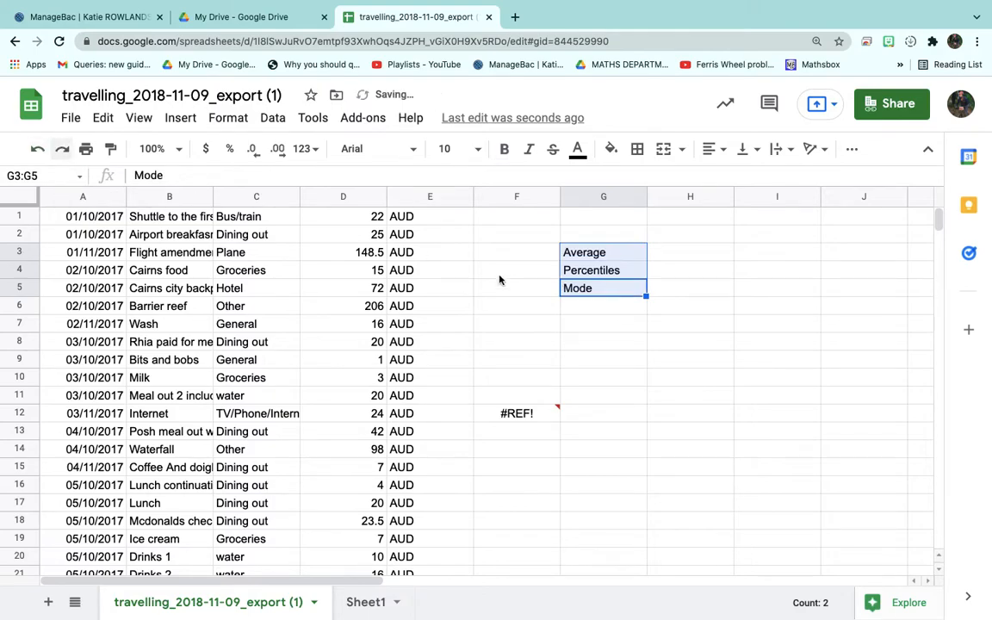
# Copy the Average, Percentiles and Mode labels from G3:G5 to Sheet1, starting at G1
pyautogui.click(688, 376)
pyautogui.click(577, 252)
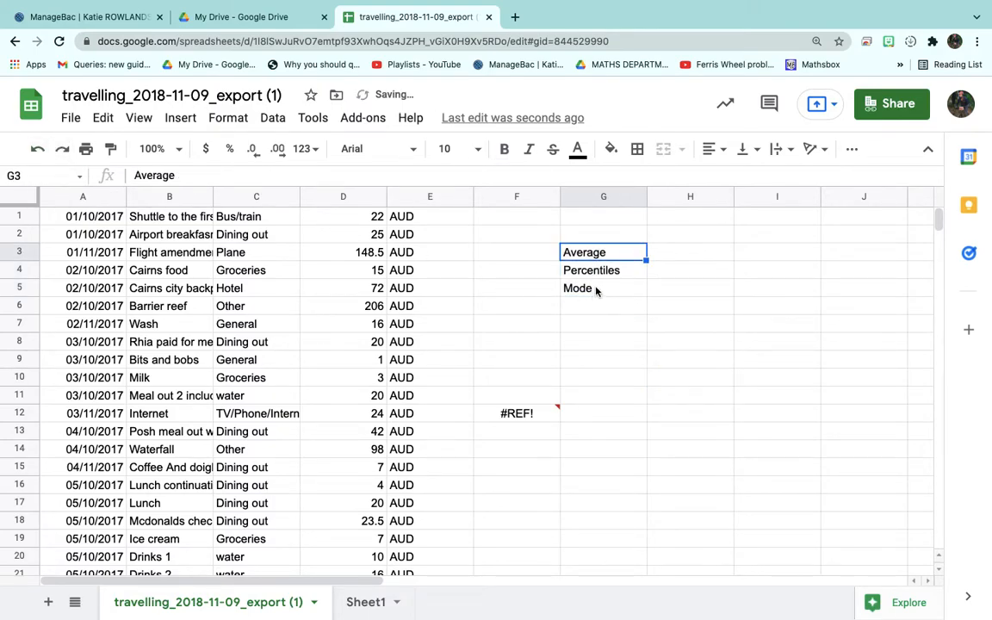
pyautogui.keyDown('shift'); pyautogui.click(595, 291); pyautogui.keyUp('shift')
pyautogui.hotkey('ctrl', 'c')
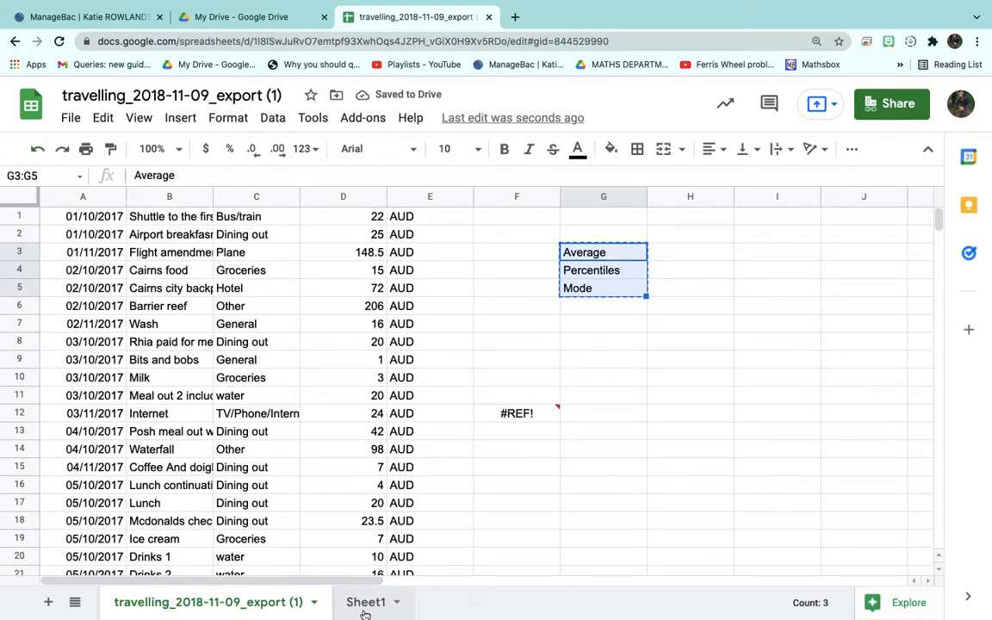
pyautogui.click(365, 603)
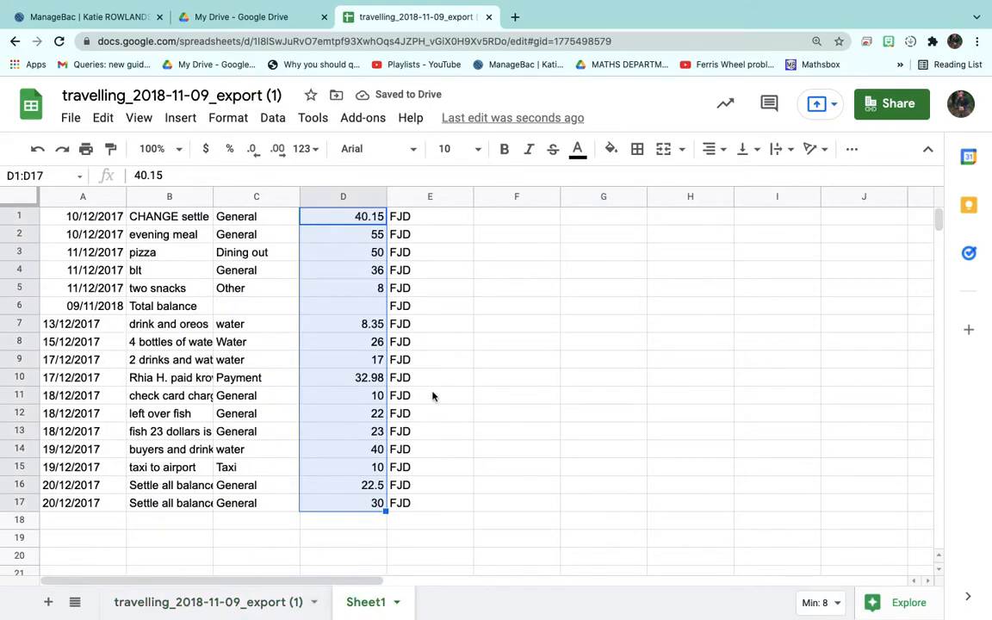
pyautogui.click(576, 217)
pyautogui.hotkey('ctrl', 'v')
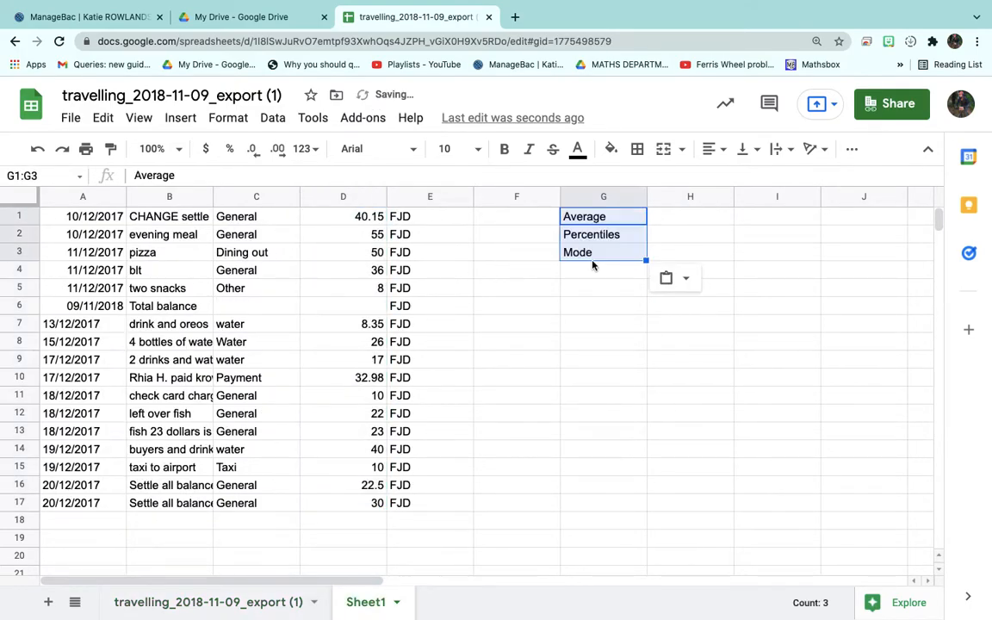
# Enter an AVERAGE formula without a cell range in D18, directly below the FJD costs
pyautogui.click(365, 538)
pyautogui.click(360, 523)
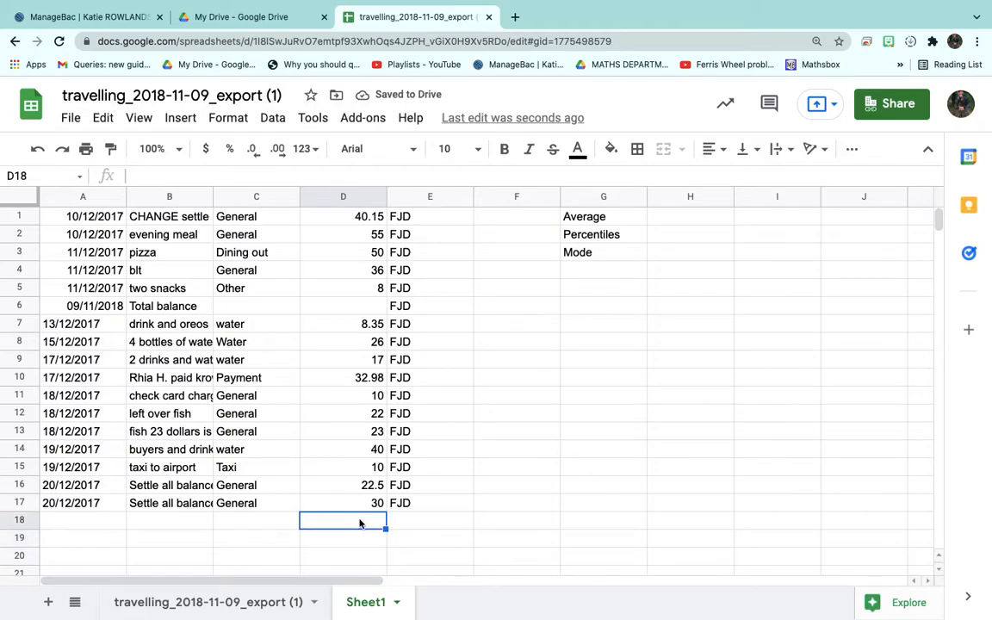
pyautogui.write('=')
pyautogui.press('BackSpace')
pyautogui.write('0')
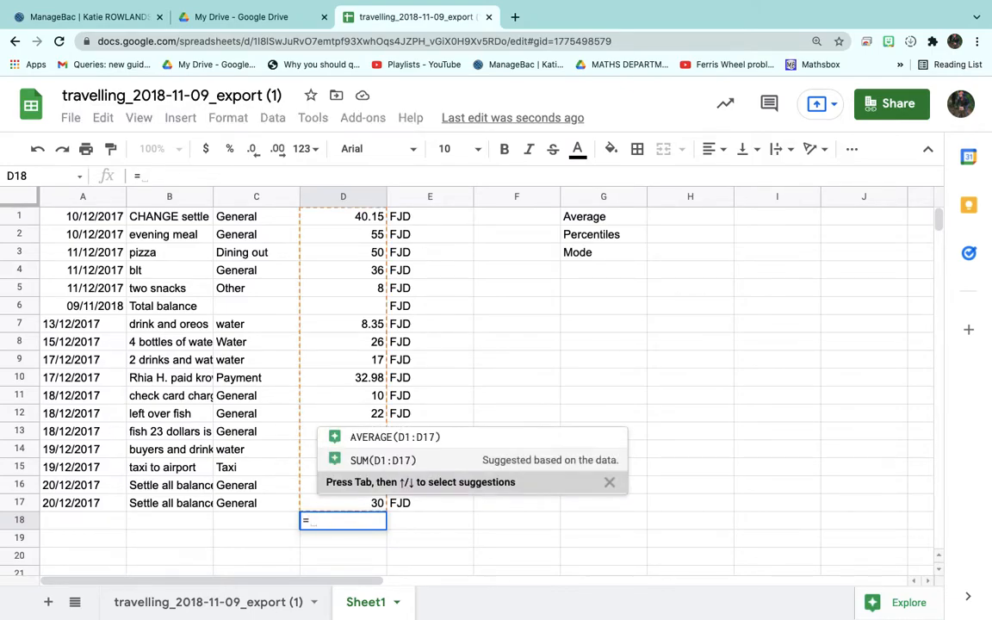
pyautogui.write('AVERAGE')
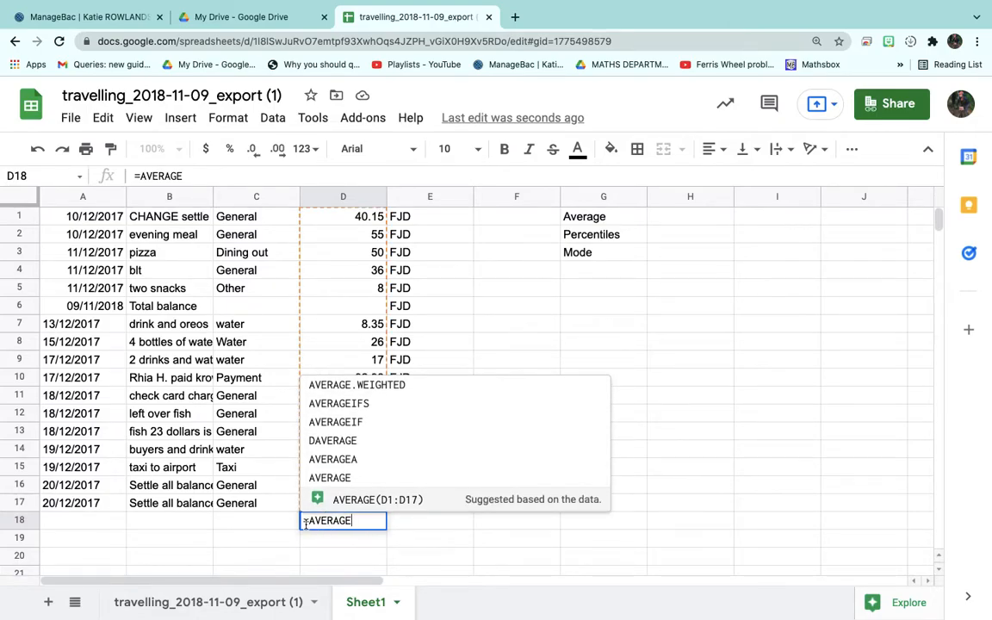
pyautogui.moveTo(309, 521); pyautogui.dragTo(354, 518)
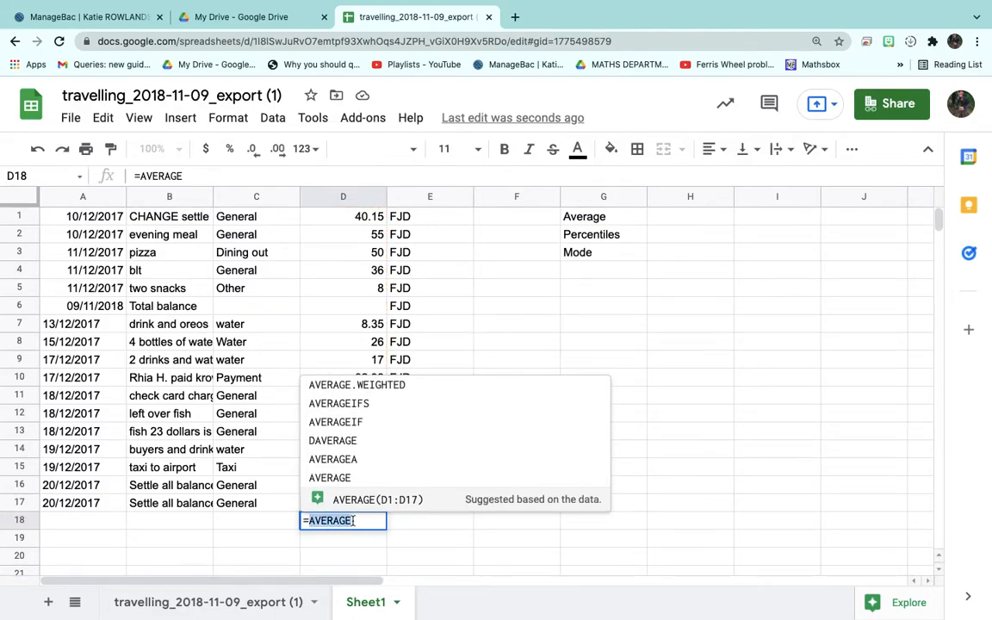
pyautogui.click(357, 522)
pyautogui.write('(')
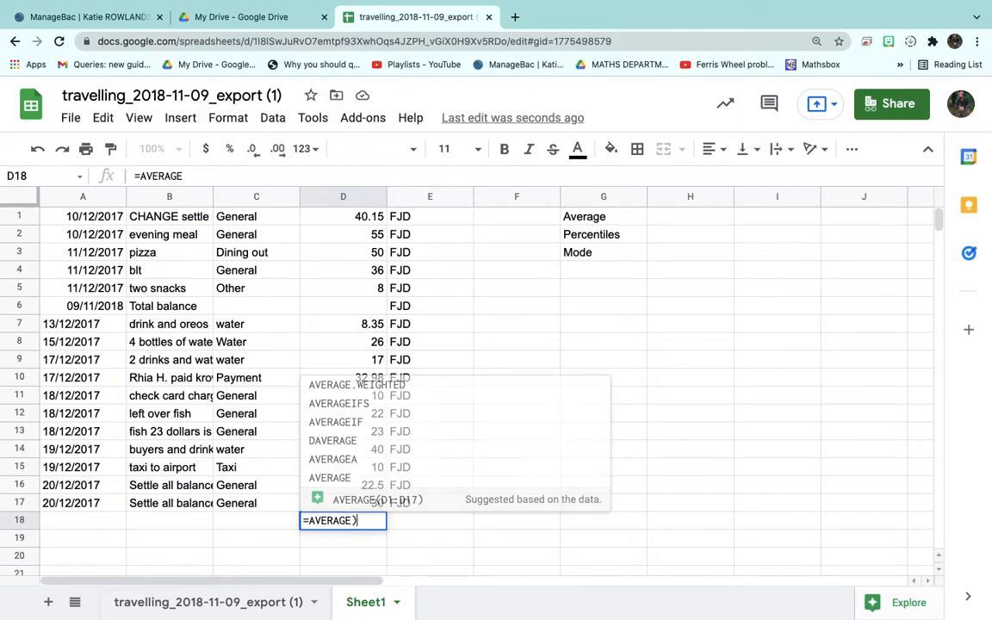
pyautogui.press('BackSpace')
pyautogui.write('9')
pyautogui.press('BackSpace')
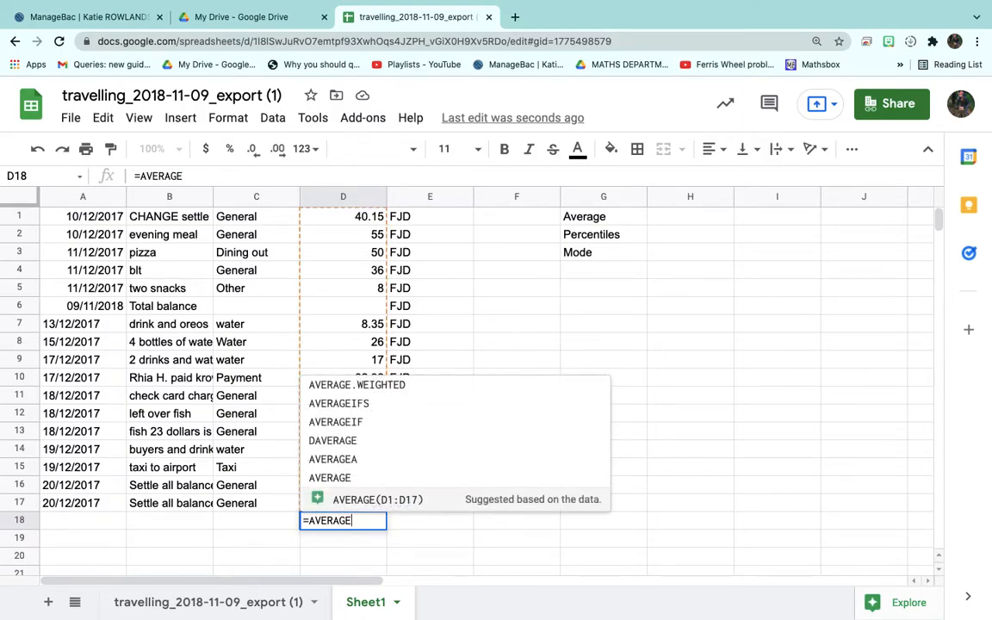
pyautogui.write('(')
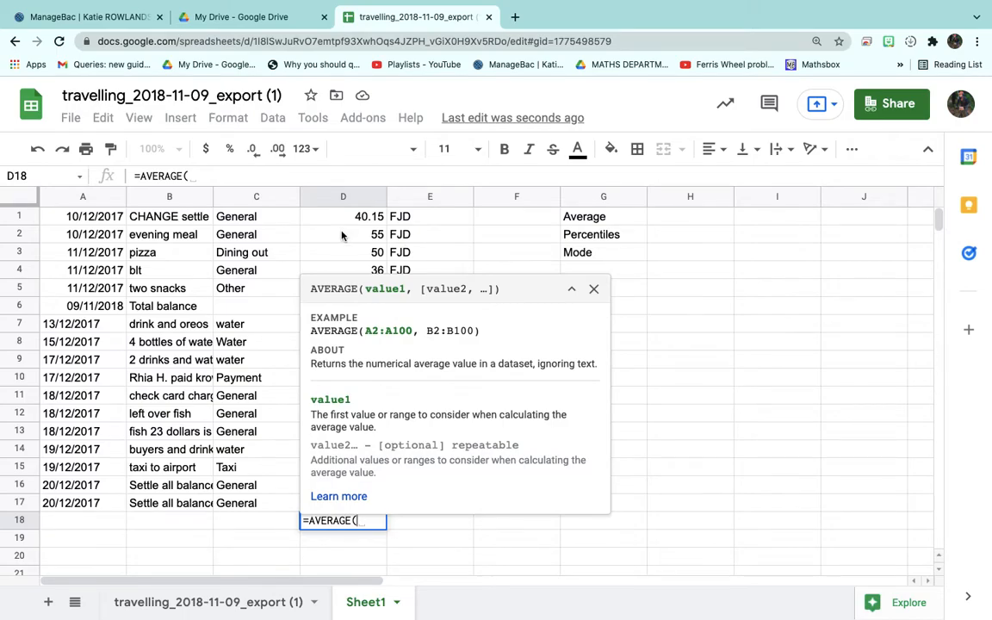
pyautogui.press('Return')
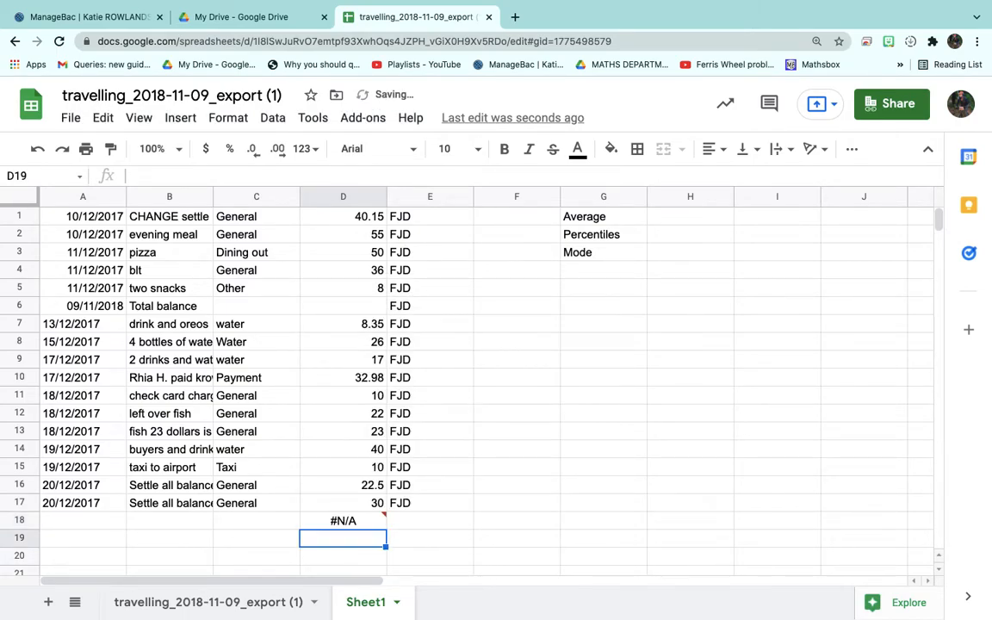
# Complete the formula in D18 as =AVERAGE(D1:D17) to average the FJD costs
pyautogui.press('Up')
pyautogui.click(211, 174)
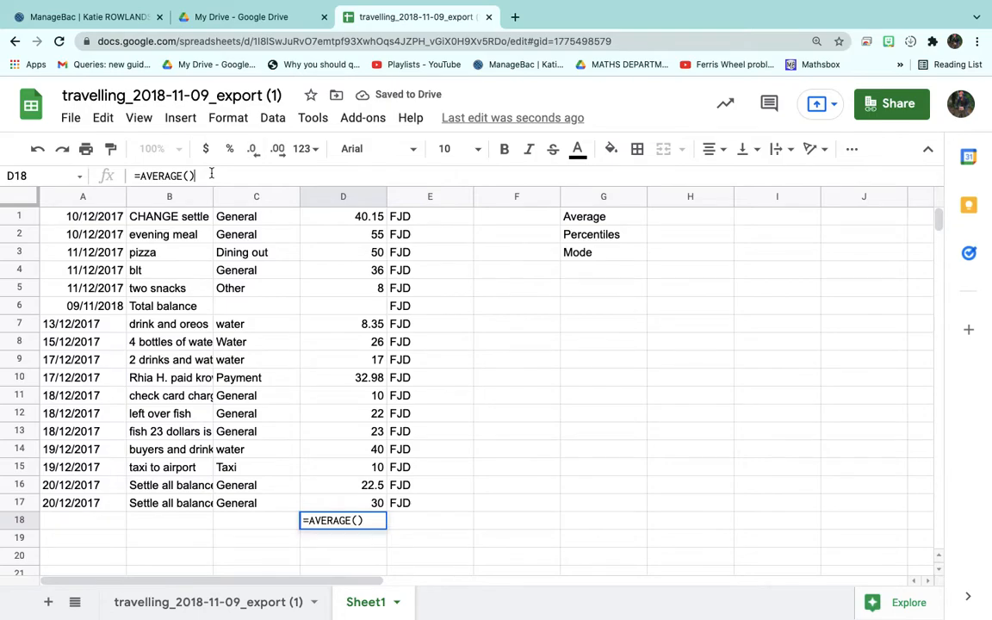
pyautogui.press('BackSpace')
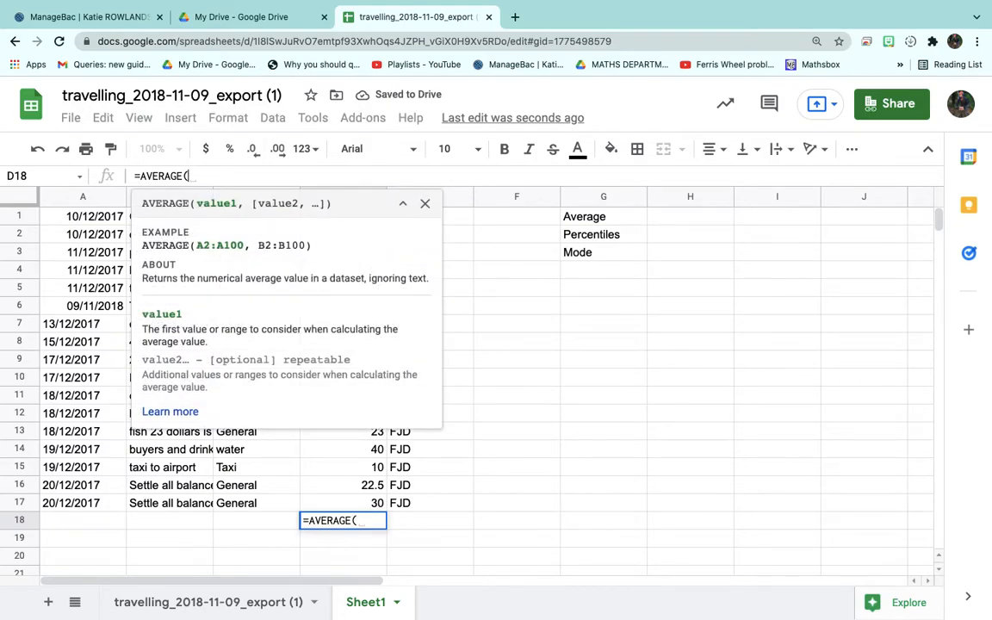
pyautogui.click(347, 502)
pyautogui.click(337, 218)
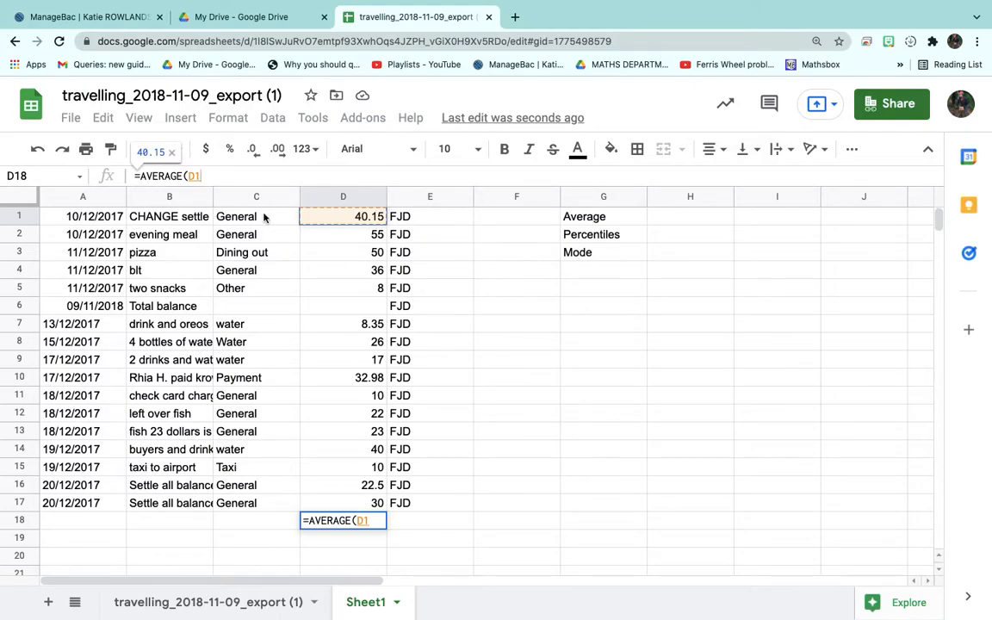
pyautogui.keyDown('shift'); pyautogui.click(362, 506); pyautogui.keyUp('shift')
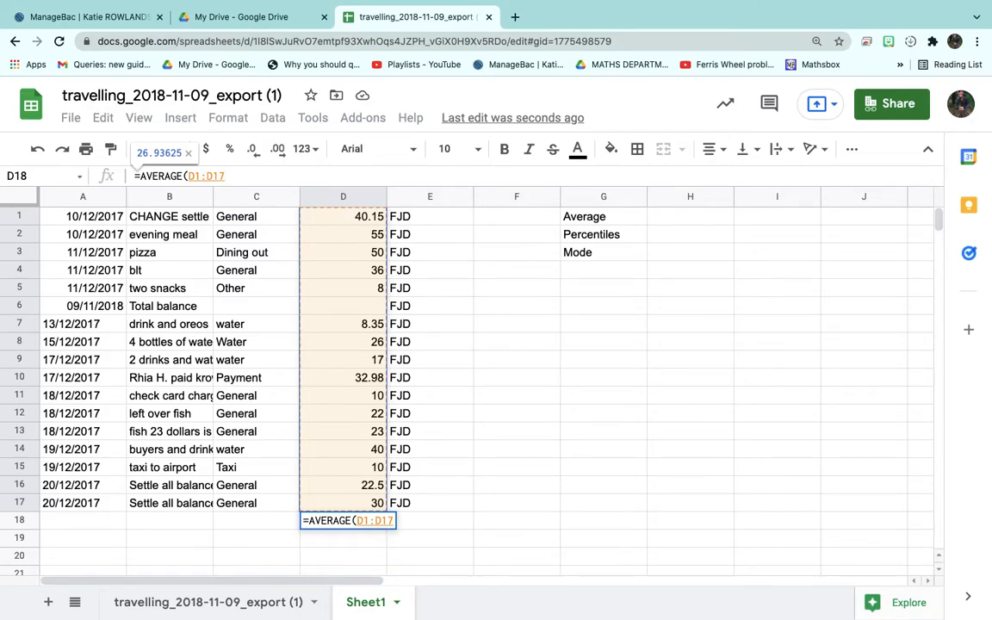
pyautogui.press('Return')
pyautogui.press('Up')
pyautogui.press('Left')
pyautogui.press('Right')
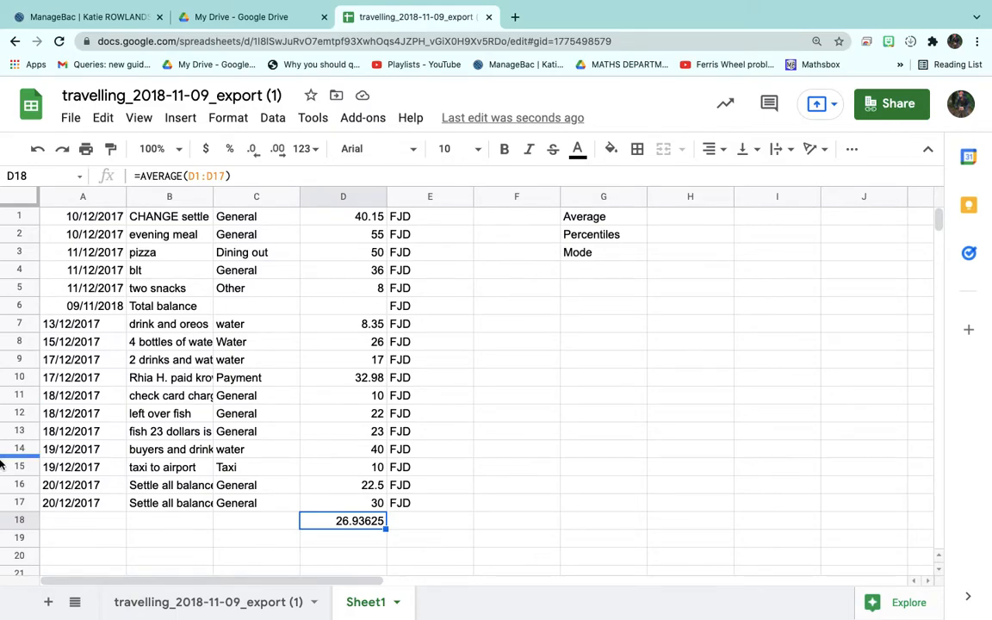
pyautogui.click(575, 274)
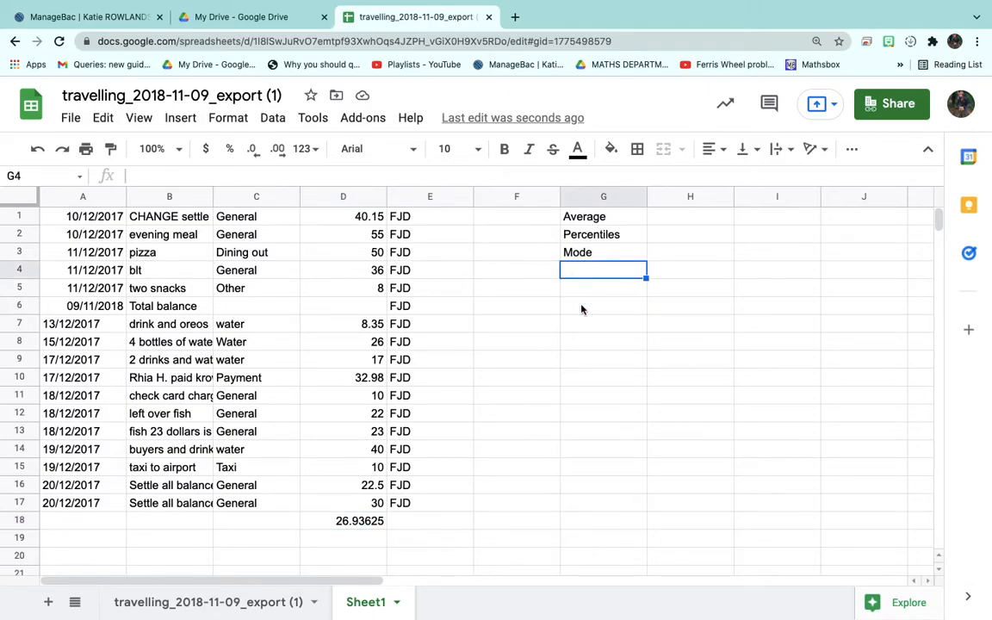
# Add the heading "FIJI" in G5 of Sheet1, below the statistics labels
pyautogui.click(568, 287)
pyautogui.click(663, 222)
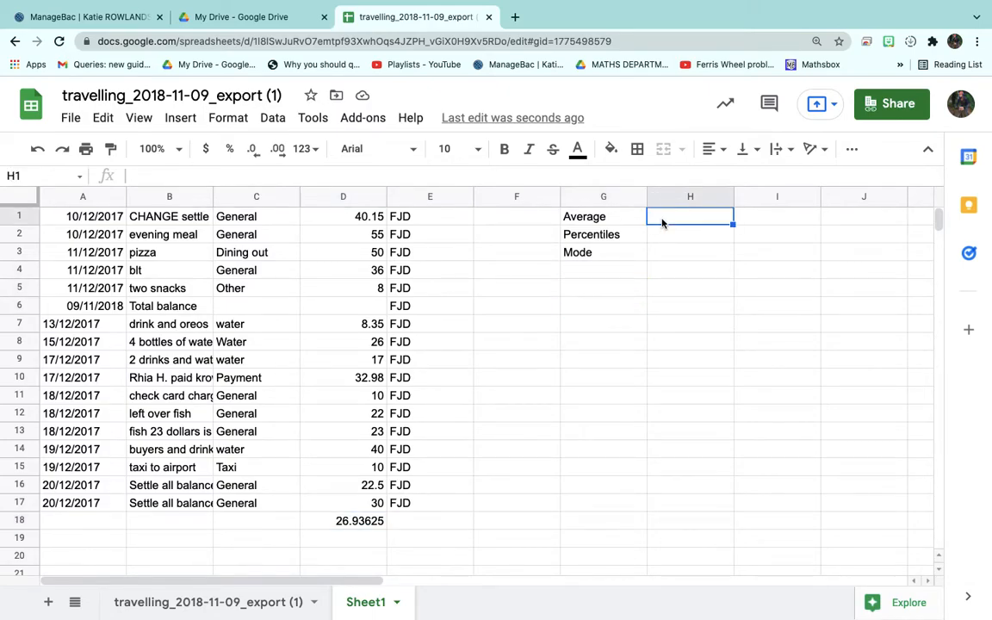
pyautogui.click(574, 292)
pyautogui.write('ßf')
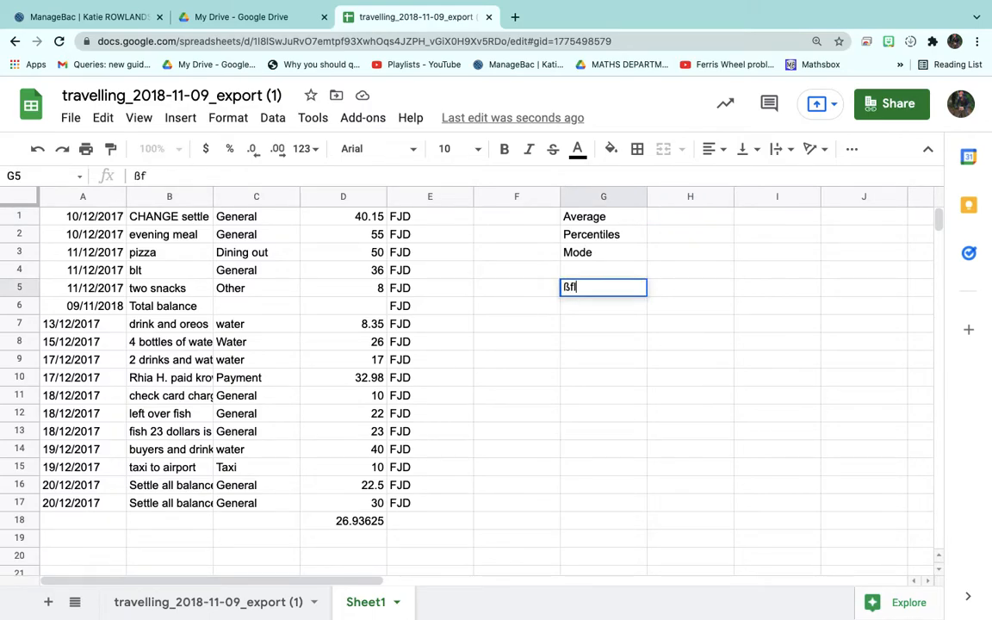
pyautogui.press('BackSpace')
pyautogui.press('BackSpace')
pyautogui.write('FIJ')
pyautogui.press('Return')
# Enter the sentence "The average cost of spending in Fiji was 26.94 fjd" in G6 under the FIJI heading
pyautogui.write('The aversg')
pyautogui.press('BackSpace')
pyautogui.press('BackSpace')
pyautogui.write('age cost of ')
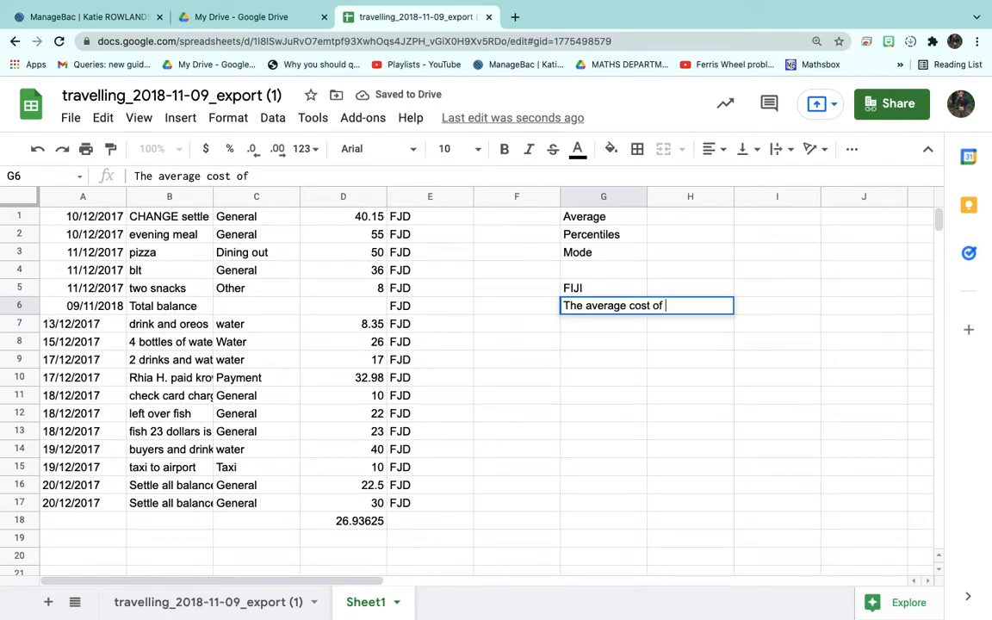
pyautogui.write('spending in Fiji was ')
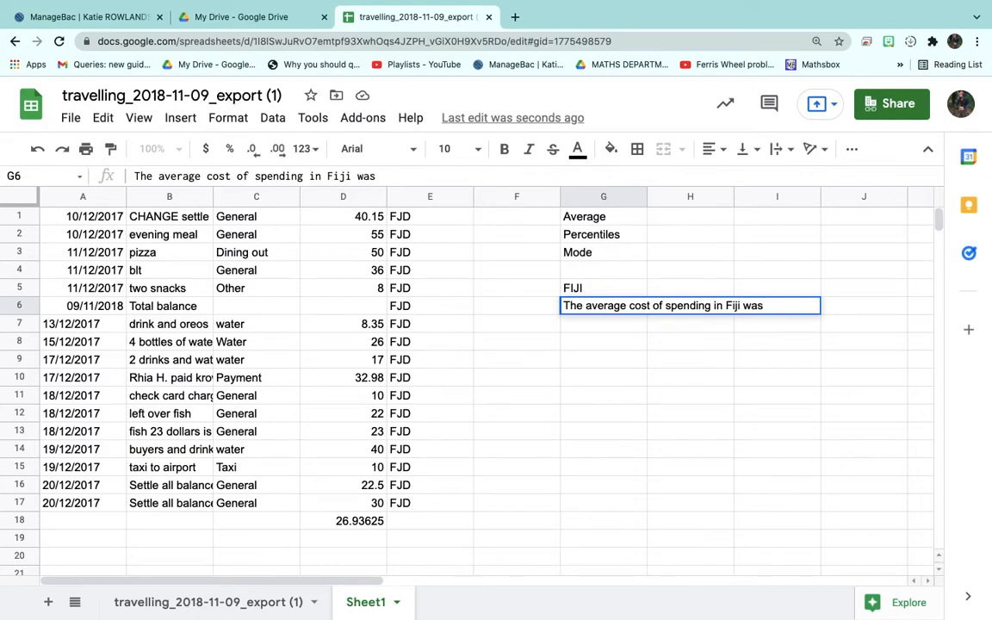
pyautogui.write('26.94 fjd')
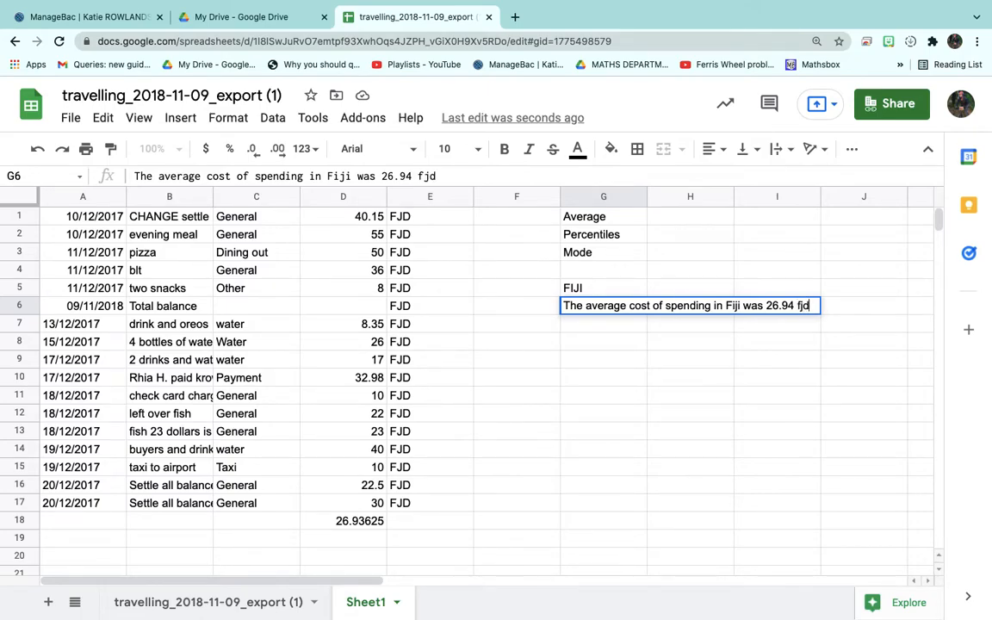
pyautogui.press('Return')
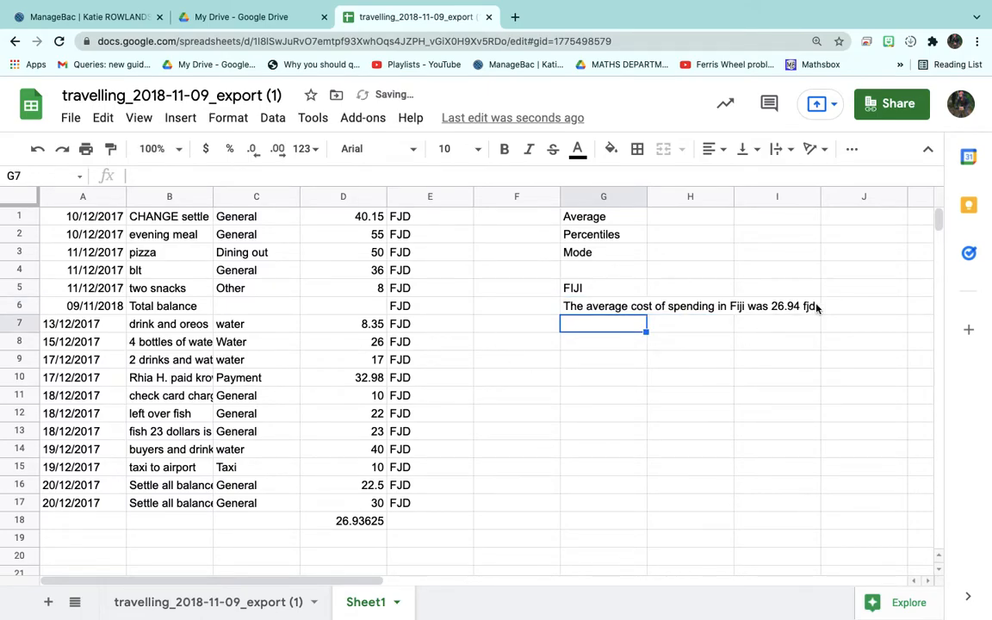
# Open Google in a new browser tab and look up the conversion rate between euros and FJD
pyautogui.click(515, 17)
pyautogui.write('www.g')
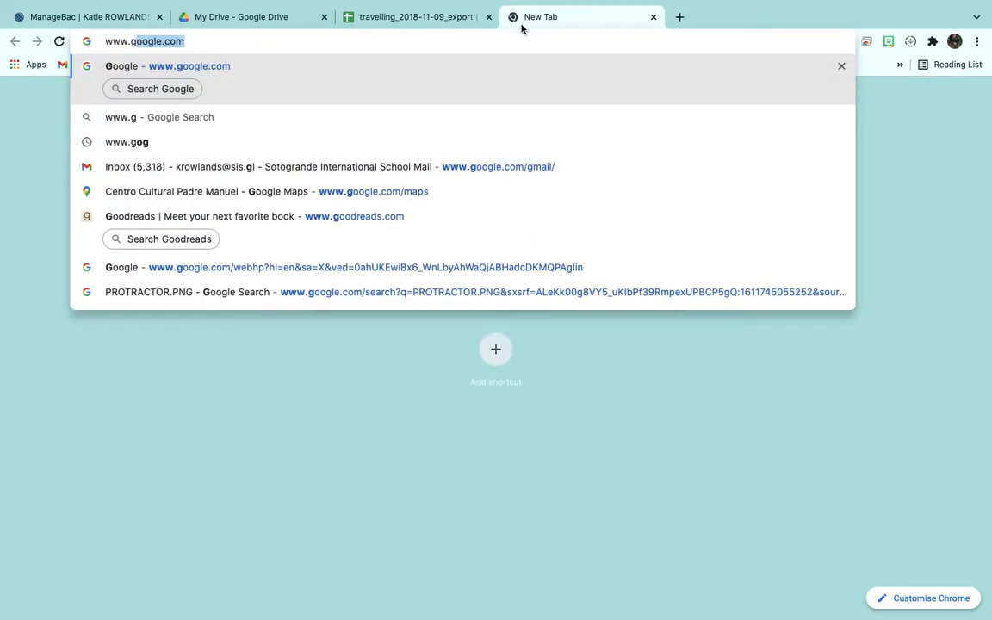
pyautogui.press('Return')
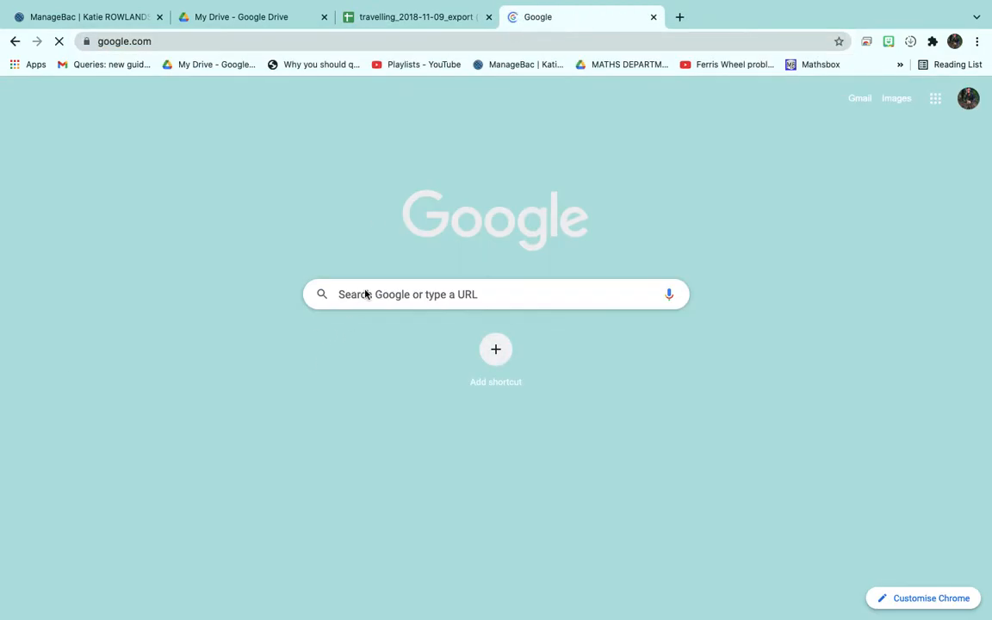
pyautogui.write('conver')
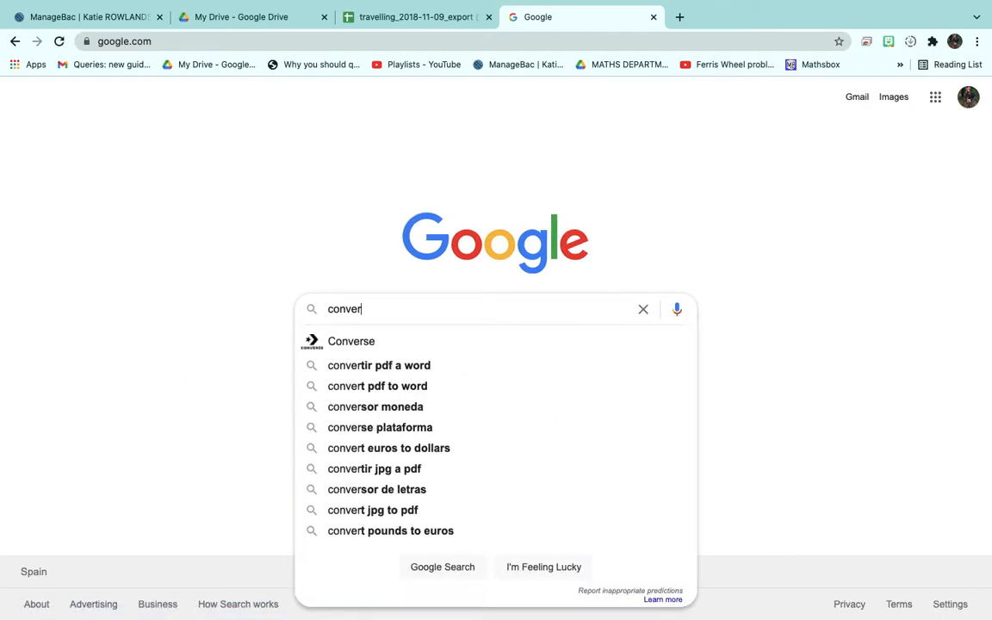
pyautogui.write('sion rate b')
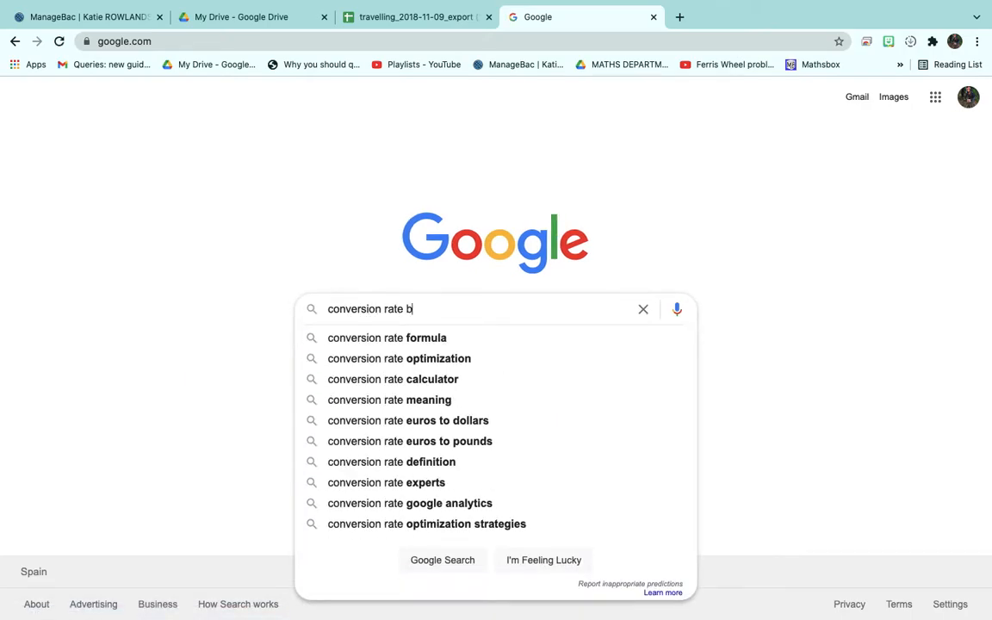
pyautogui.write('etween euor a')
pyautogui.press('BackSpace')
pyautogui.press('BackSpace')
pyautogui.write('s and f')
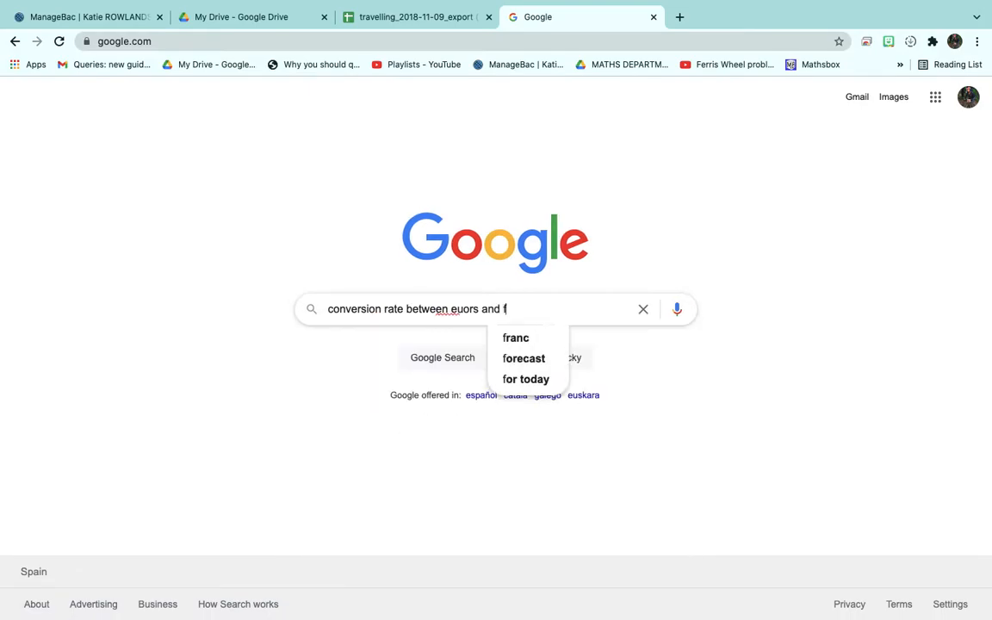
pyautogui.write('jd')
pyautogui.press('Return')
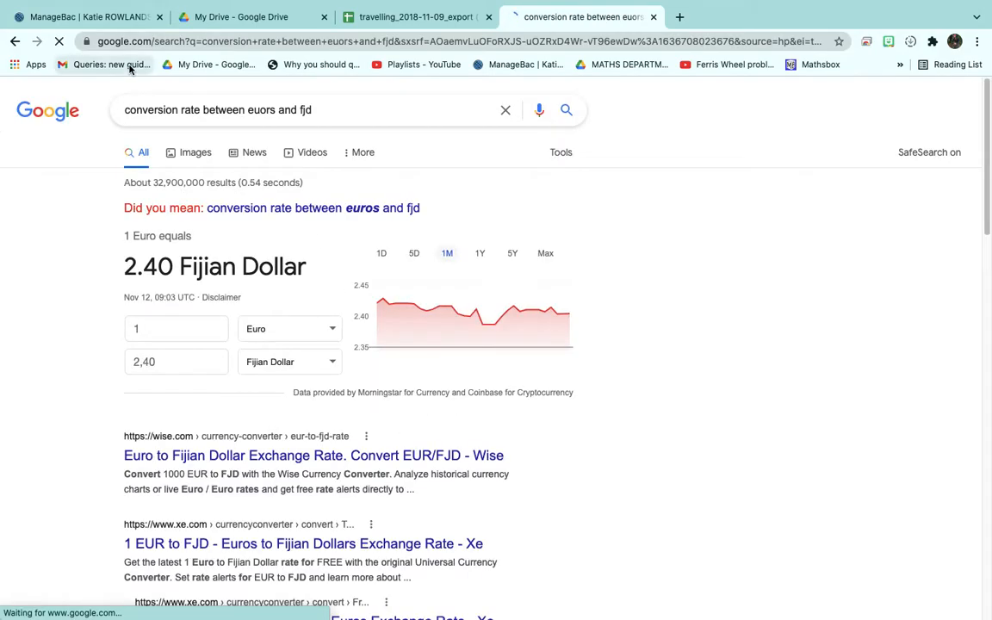
pyautogui.moveTo(125, 270); pyautogui.dragTo(316, 269)
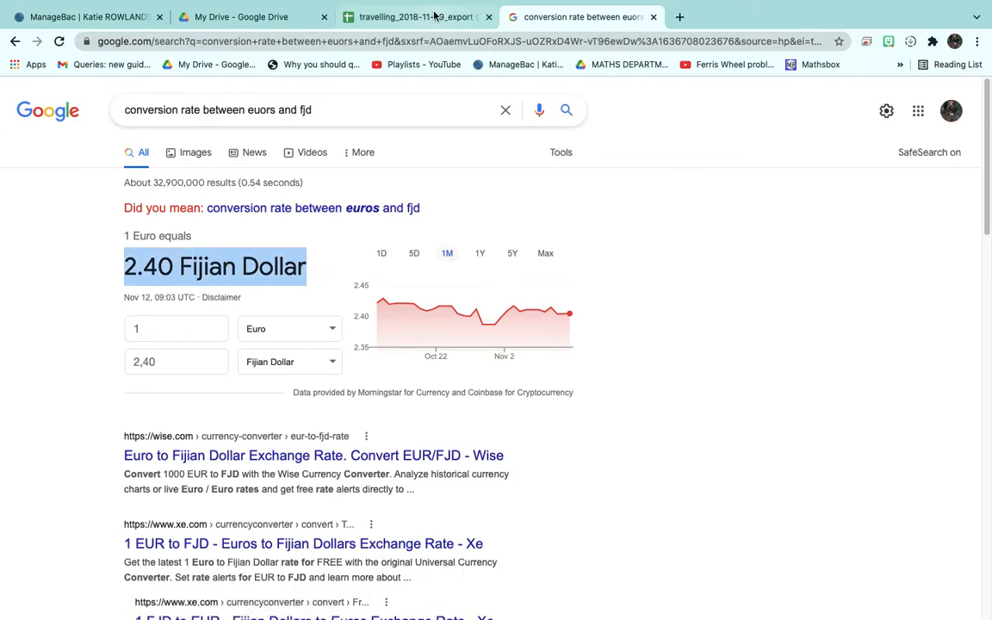
# Return to the spreadsheet and record the exchange rate in G7 as "1 euro equal to 2.4 FJD"
pyautogui.click(434, 16)
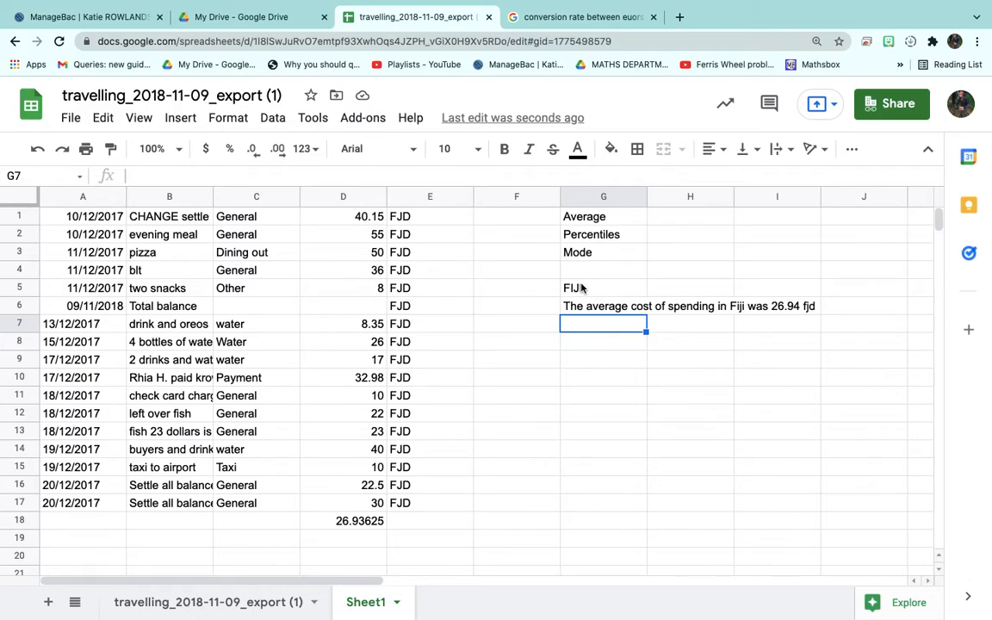
pyautogui.write('1 euro')
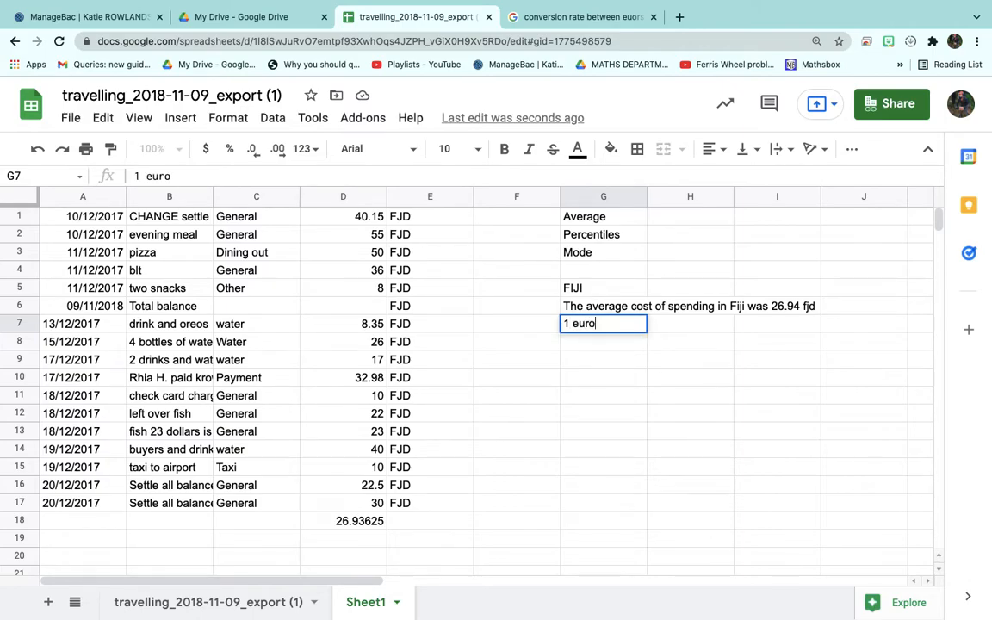
pyautogui.write(' ¿')
pyautogui.press('BackSpace')
pyautogui.write('equal t o')
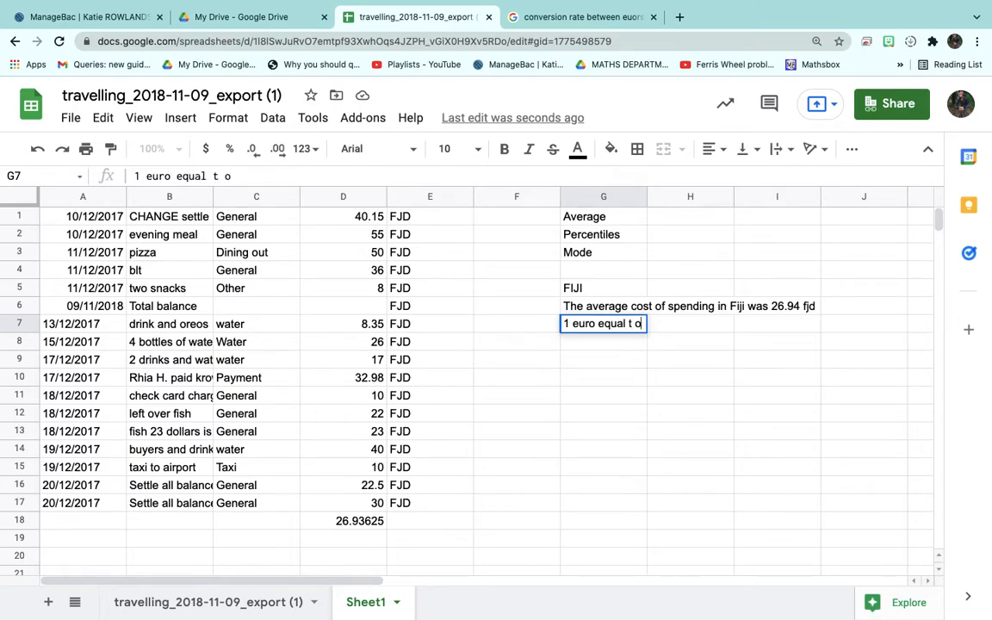
pyautogui.write(' 2.')
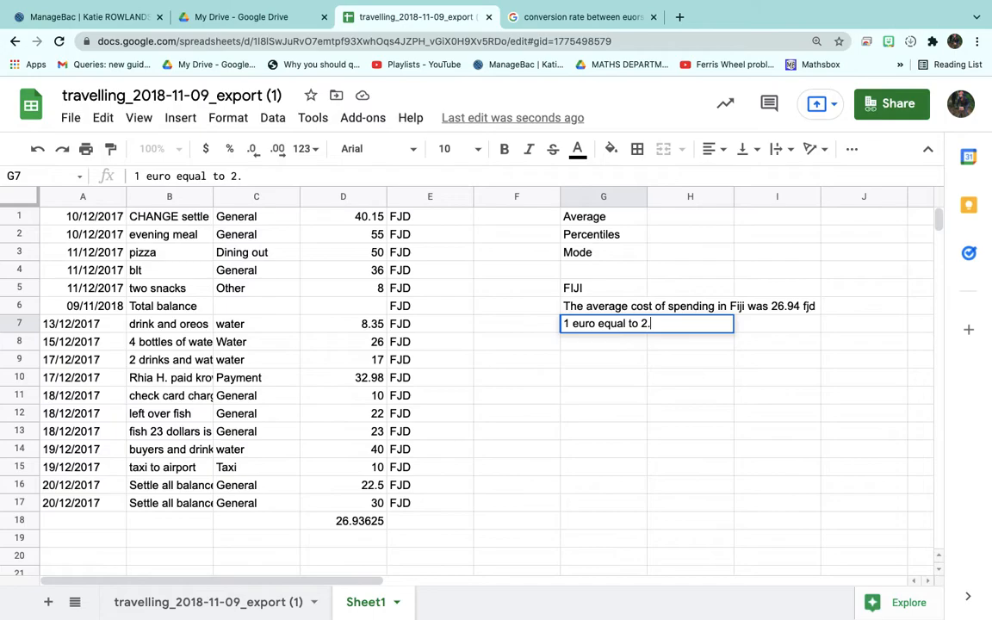
pyautogui.write('4 FJD')
pyautogui.press('Return')
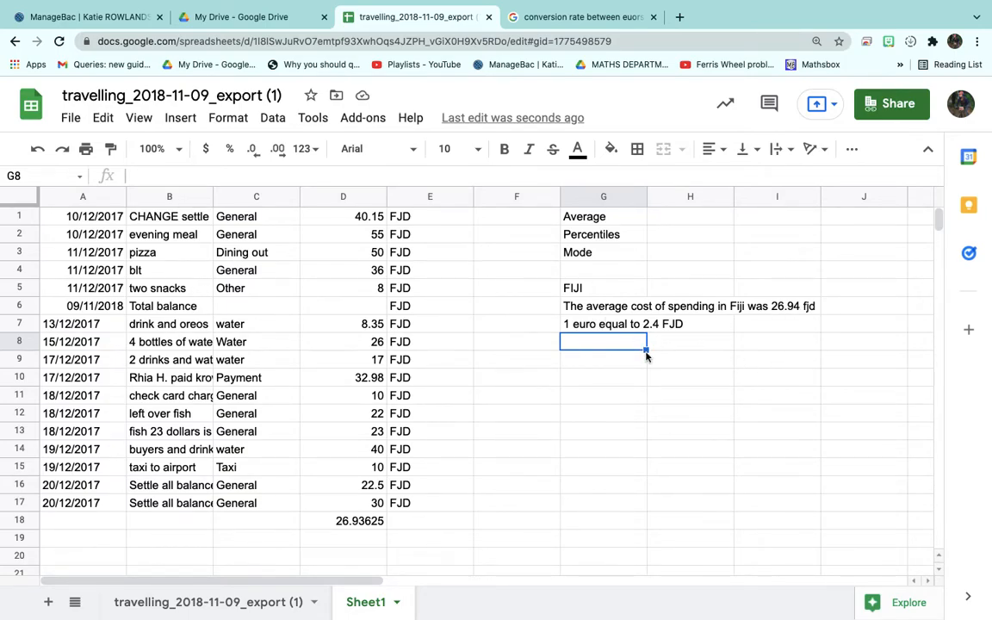
pyautogui.click(548, 19)
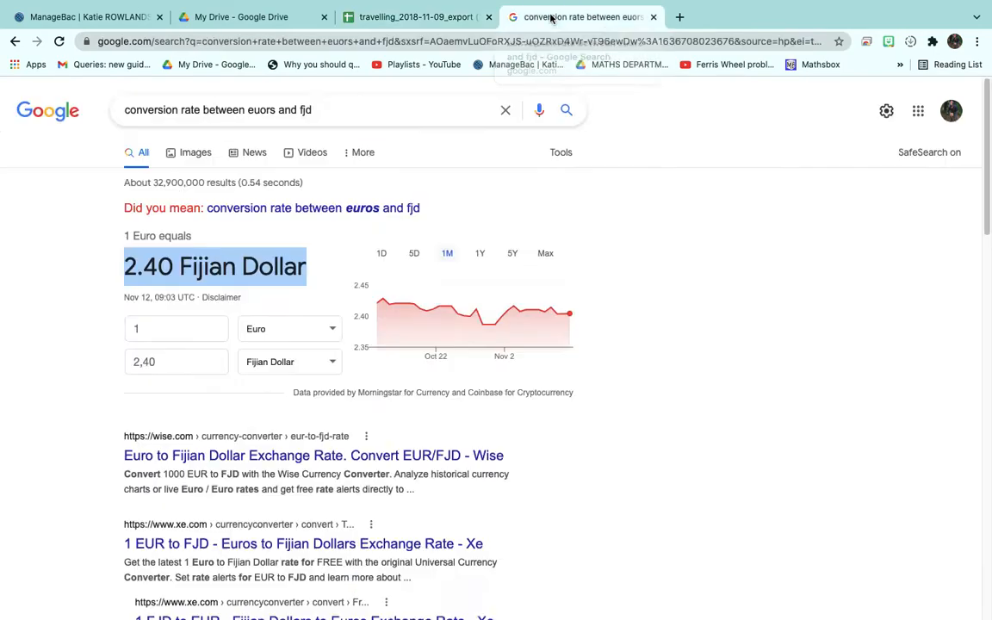
pyautogui.click(370, 100)
pyautogui.write('2')
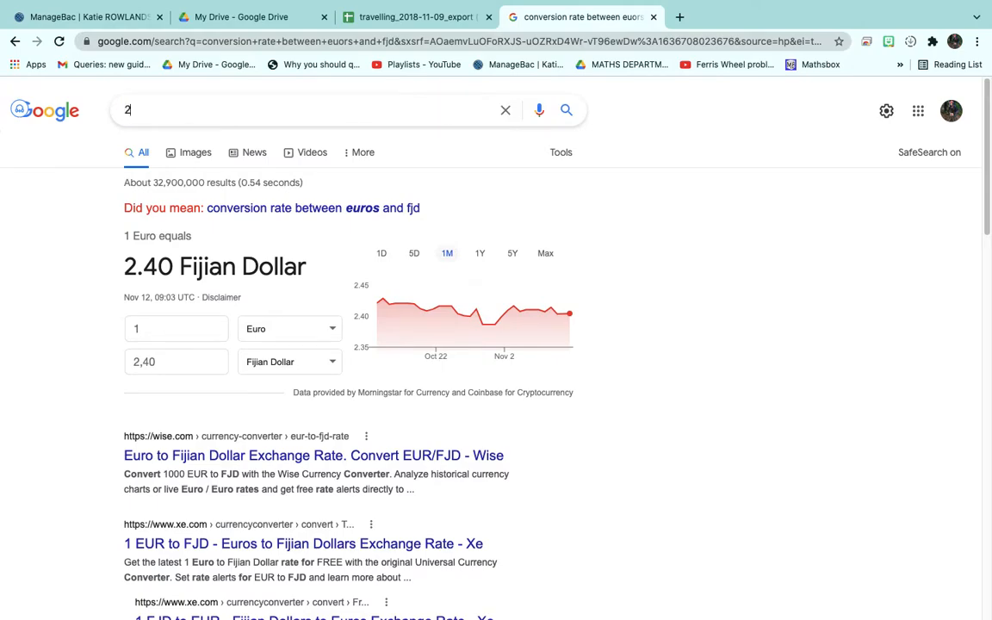
pyautogui.write('6.94')
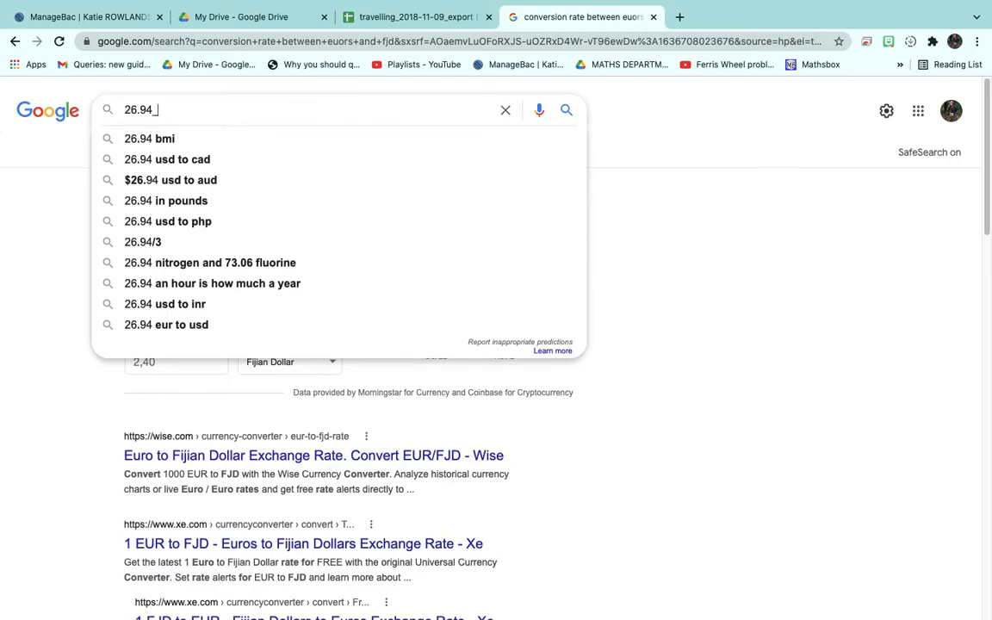
pyautogui.click(421, 17)
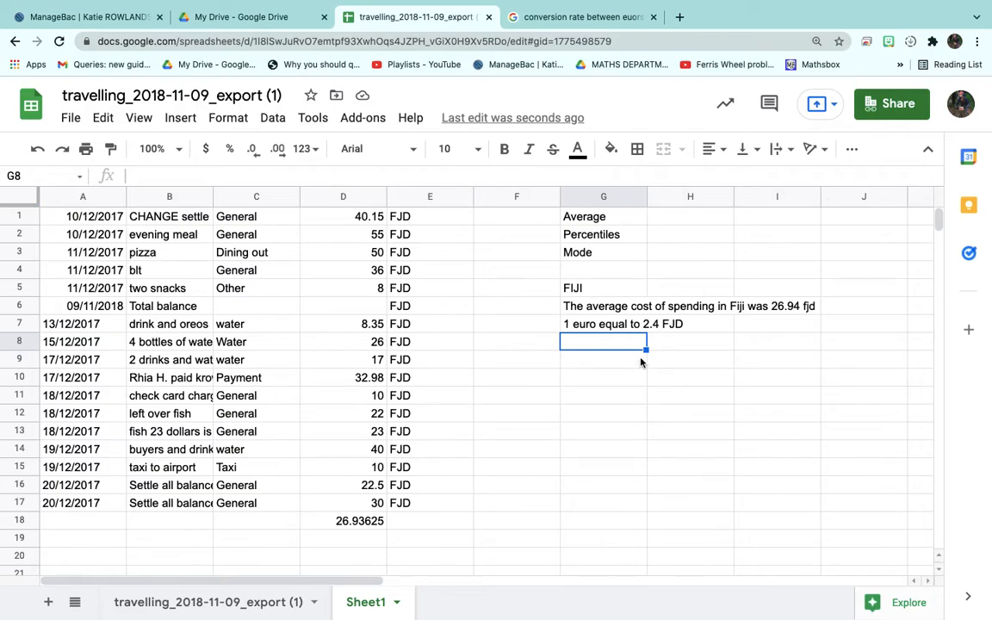
# Convert the average FJD cost to euros in G8 with the formula =26.94/2.4
pyautogui.press('Return')
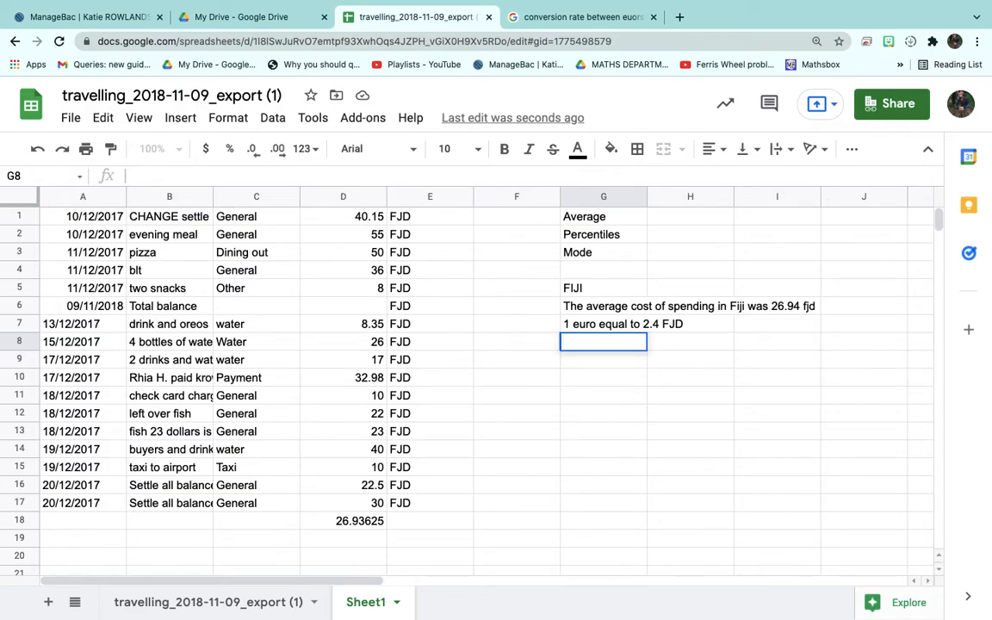
pyautogui.write('=')
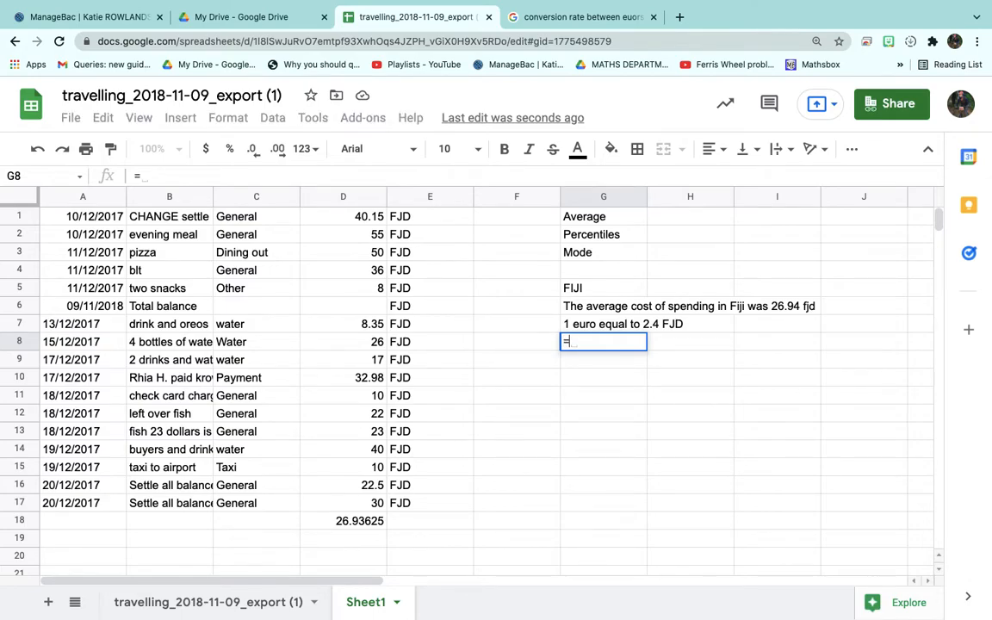
pyautogui.write('26.94')
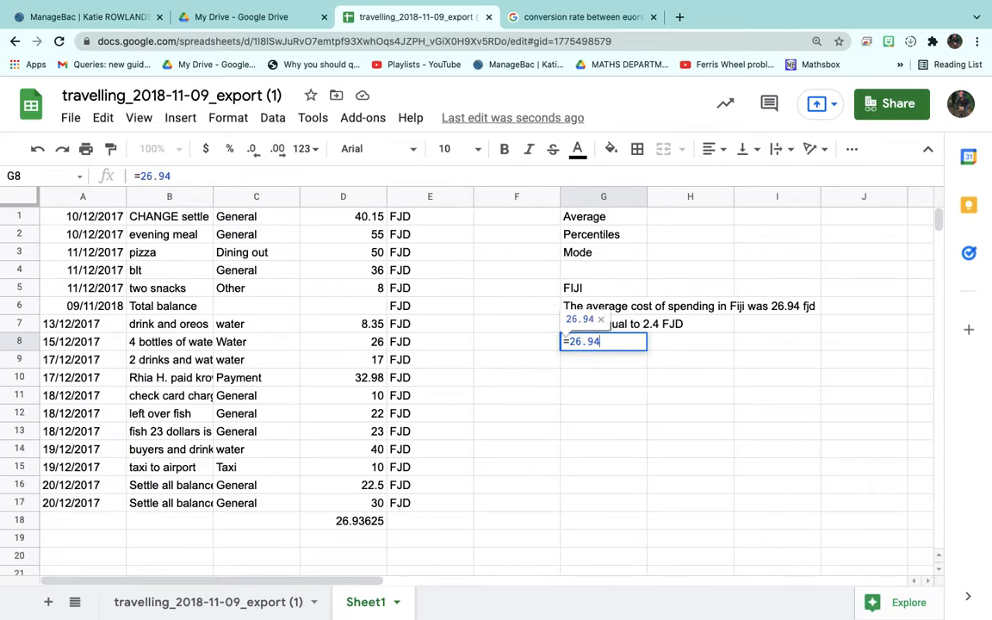
pyautogui.write('-')
pyautogui.press('BackSpace')
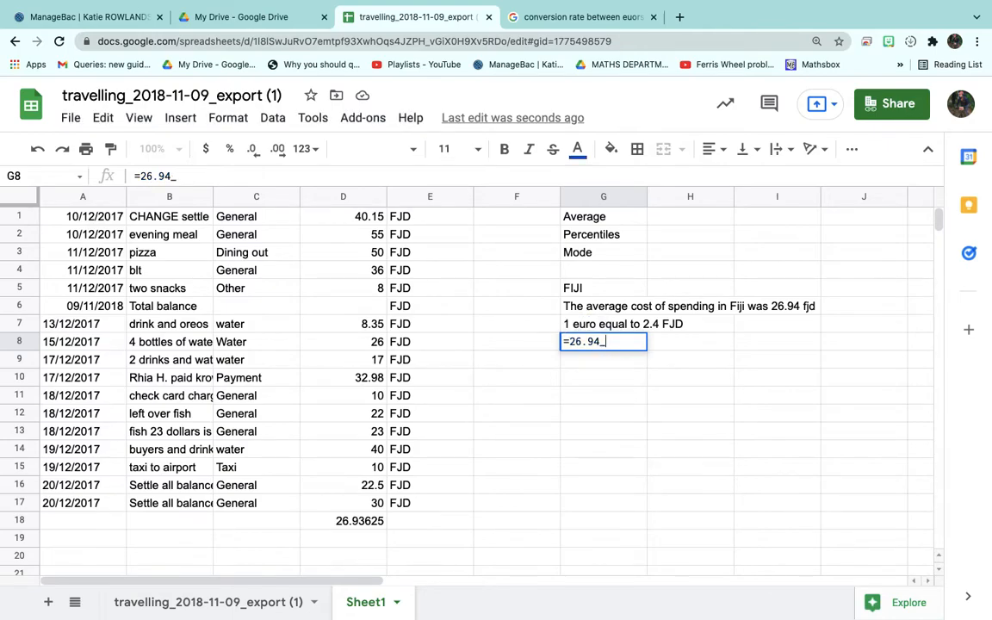
pyautogui.press('BackSpace')
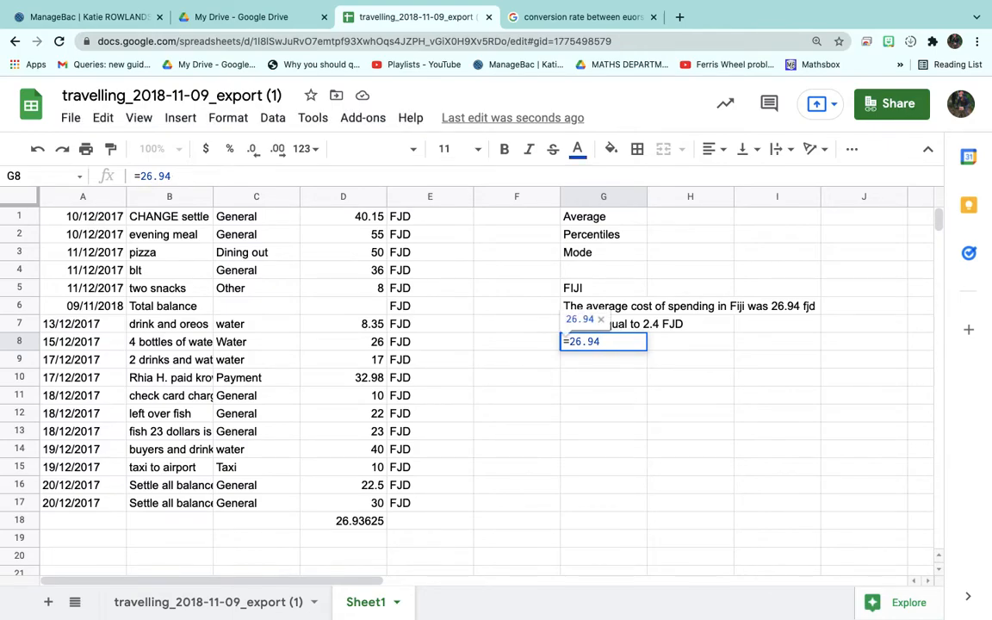
pyautogui.write('-')
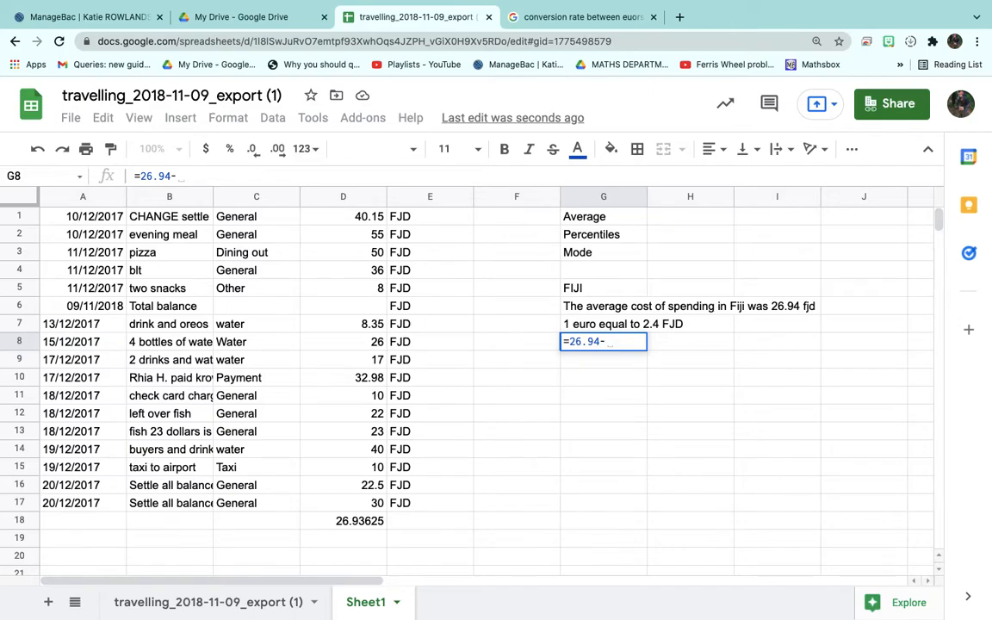
pyautogui.press('BackSpace')
pyautogui.write('/2.4')
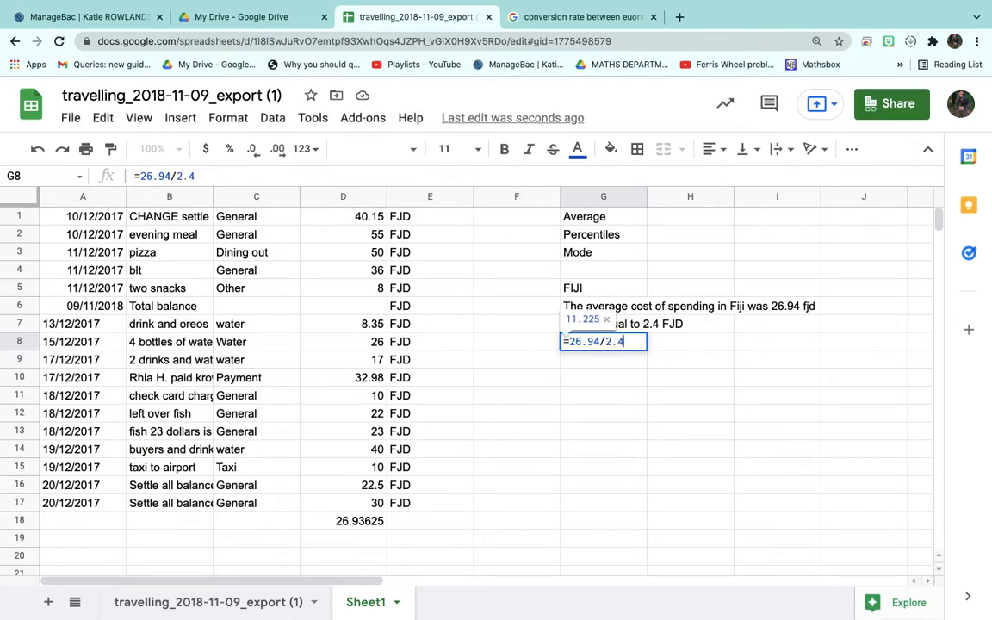
pyautogui.press('Return')
# Reduce the euro average in G8 to two decimal places
pyautogui.press('Up')
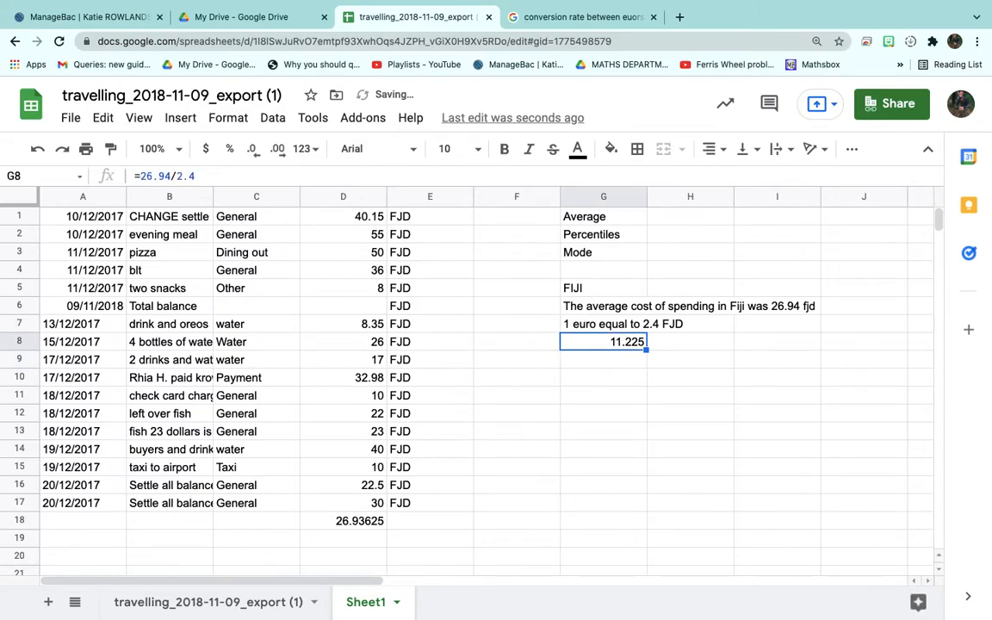
pyautogui.press('Down')
pyautogui.press('Up')
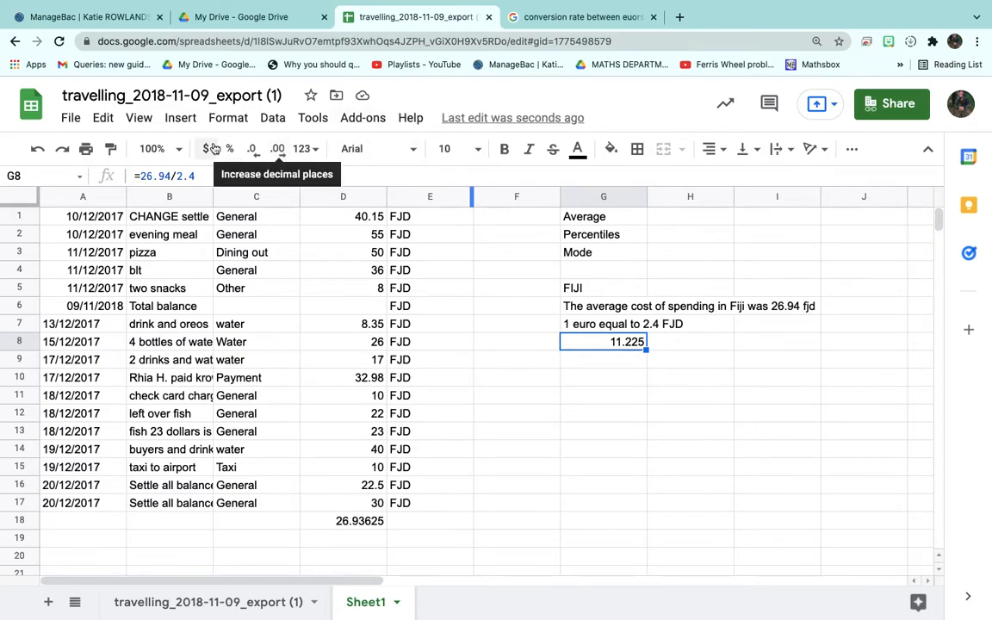
pyautogui.click(255, 153)
# Write in G9 that purchases averaged only 11.23 euros because FIJI gives more value for money and items were low cost, and widen column G
pyautogui.click(599, 360)
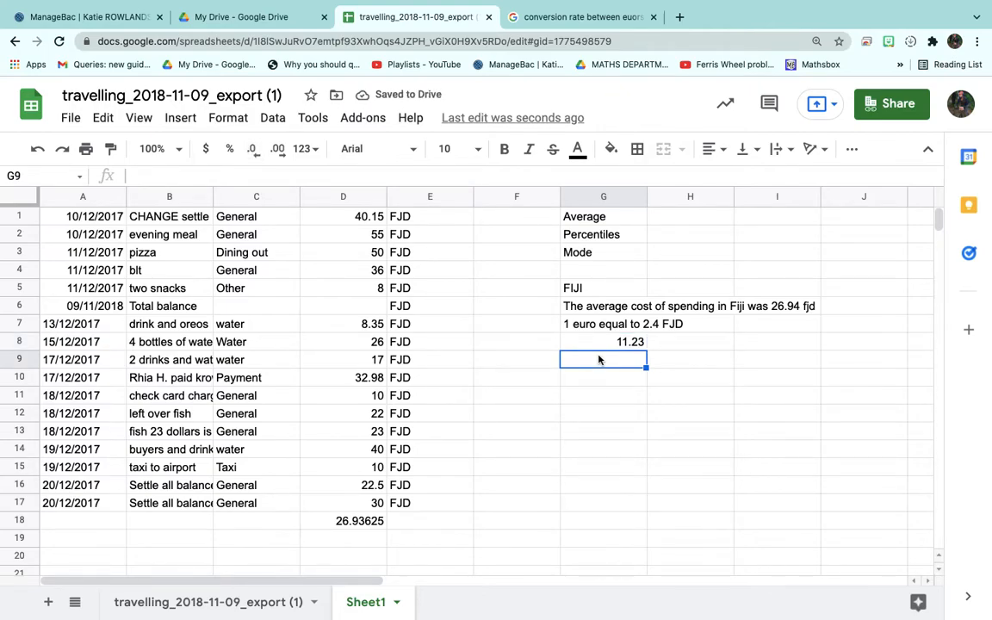
pyautogui.write('I think that the reason why each purchase was only 11.23 euros on averages, because you get more value for your money in FIJI and the items were quite low cost items')
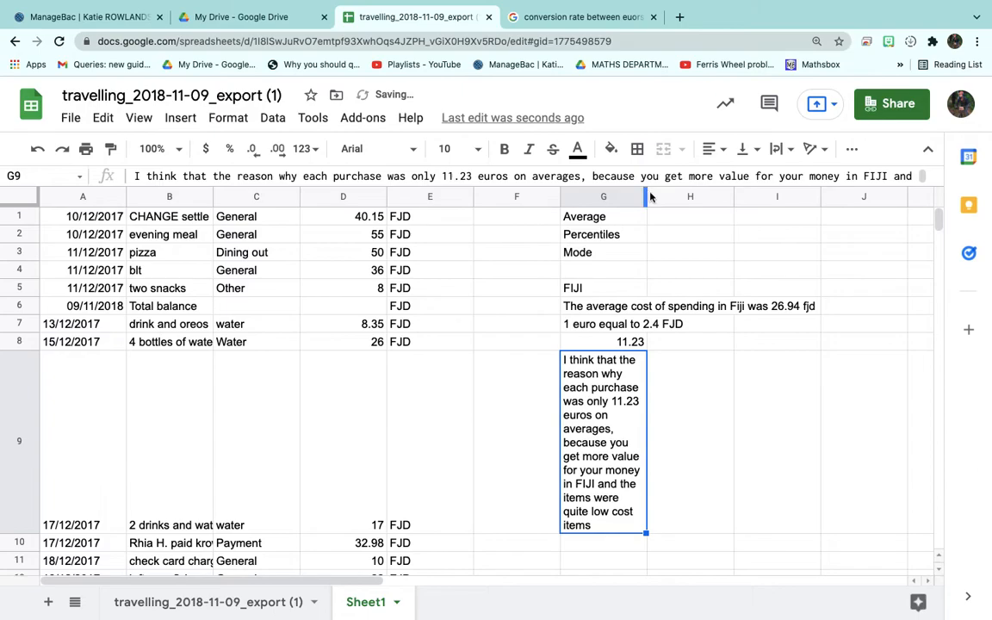
pyautogui.moveTo(646, 197); pyautogui.dragTo(828, 204)
pyautogui.click(698, 290)
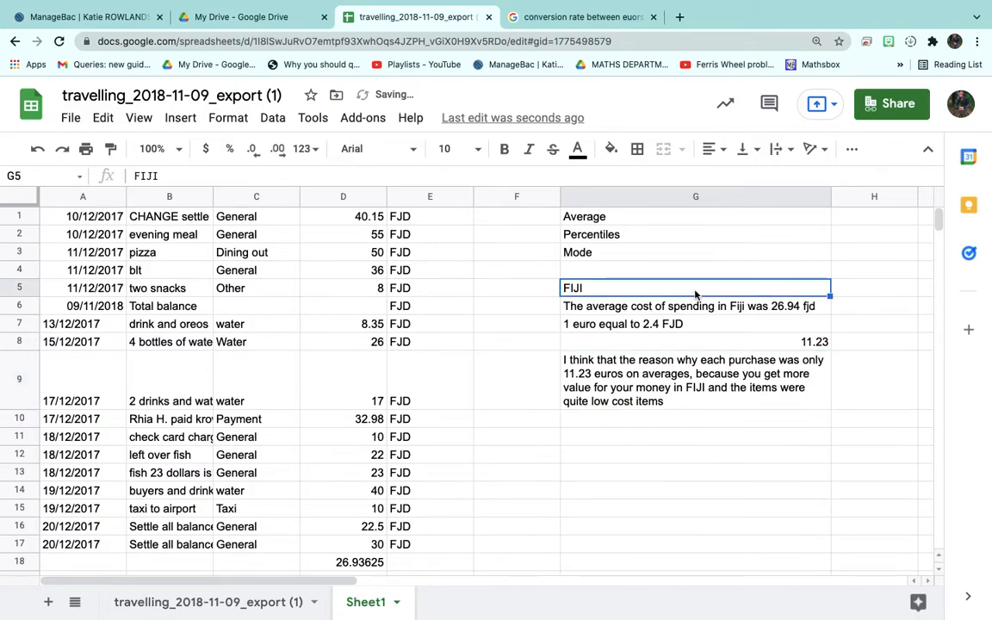
# Review the FJD expenses in Sheet1, the average formula in D18 and the Fiji notes in G5 to G9
pyautogui.click(250, 601)
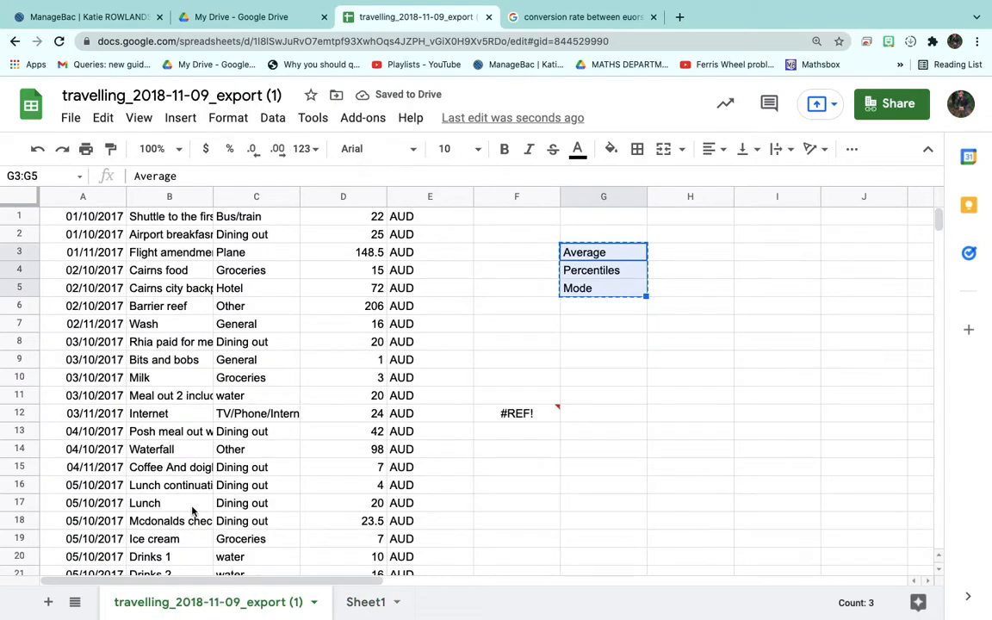
pyautogui.click(368, 600)
pyautogui.click(463, 198)
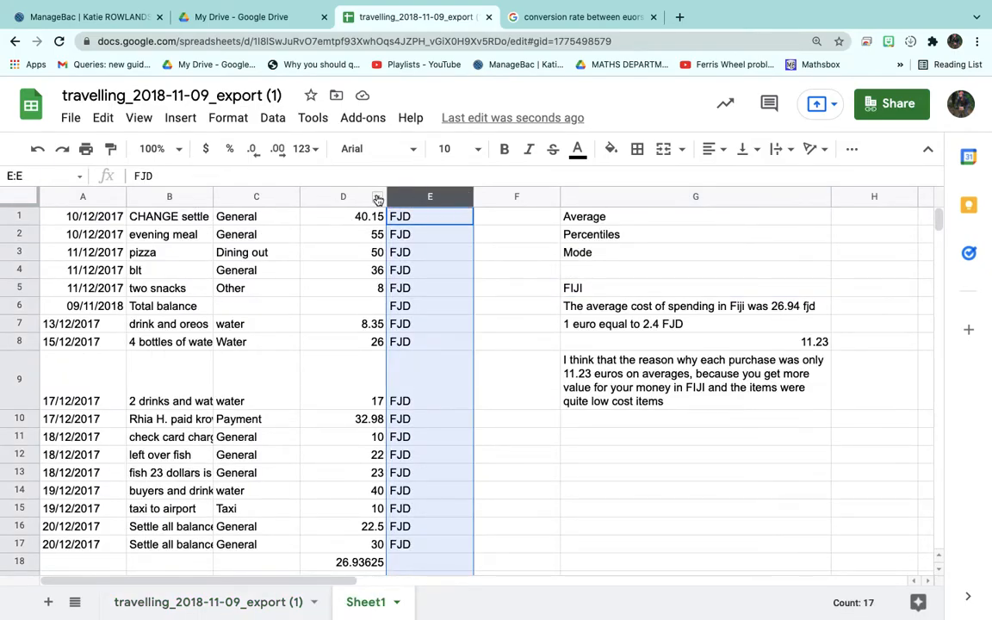
pyautogui.click(516, 454)
pyautogui.click(562, 284)
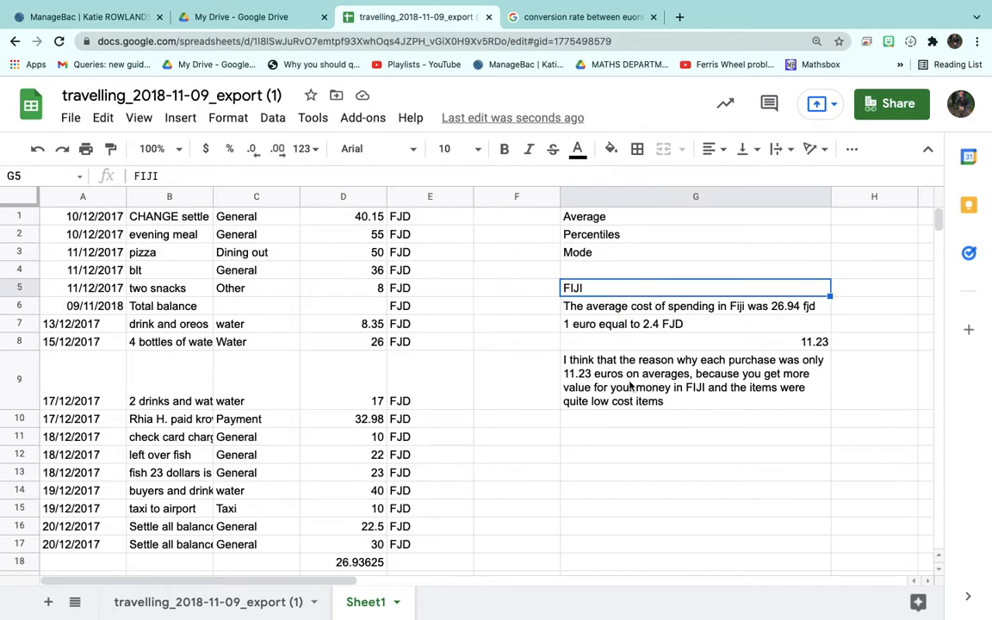
pyautogui.keyDown('shift'); pyautogui.click(654, 408); pyautogui.keyUp('shift')
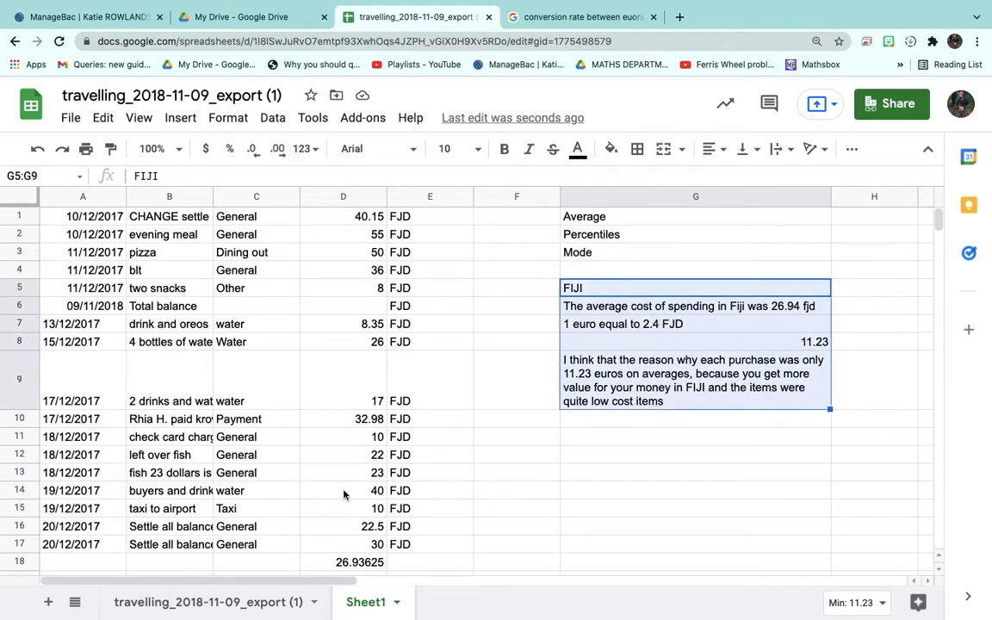
pyautogui.scroll(-2, 336, 498)
pyautogui.click(328, 492)
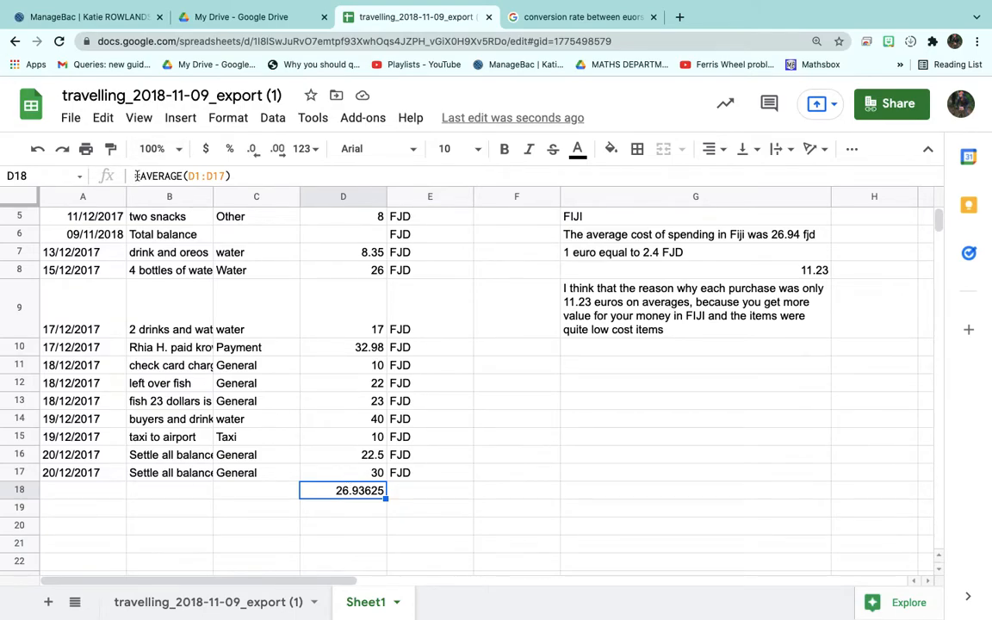
pyautogui.scroll(2, 301, 275)
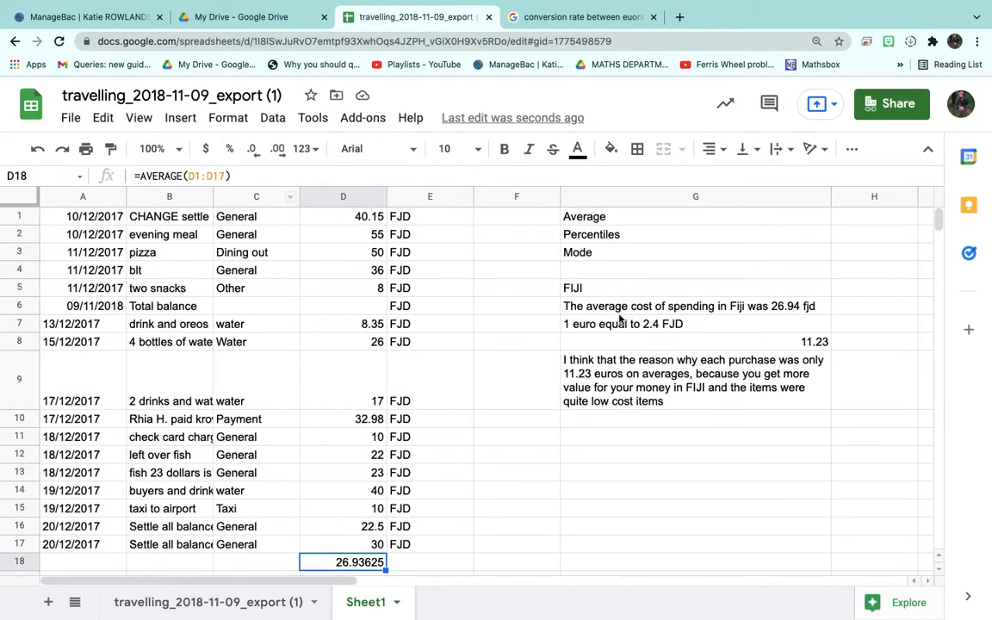
pyautogui.click(648, 330)
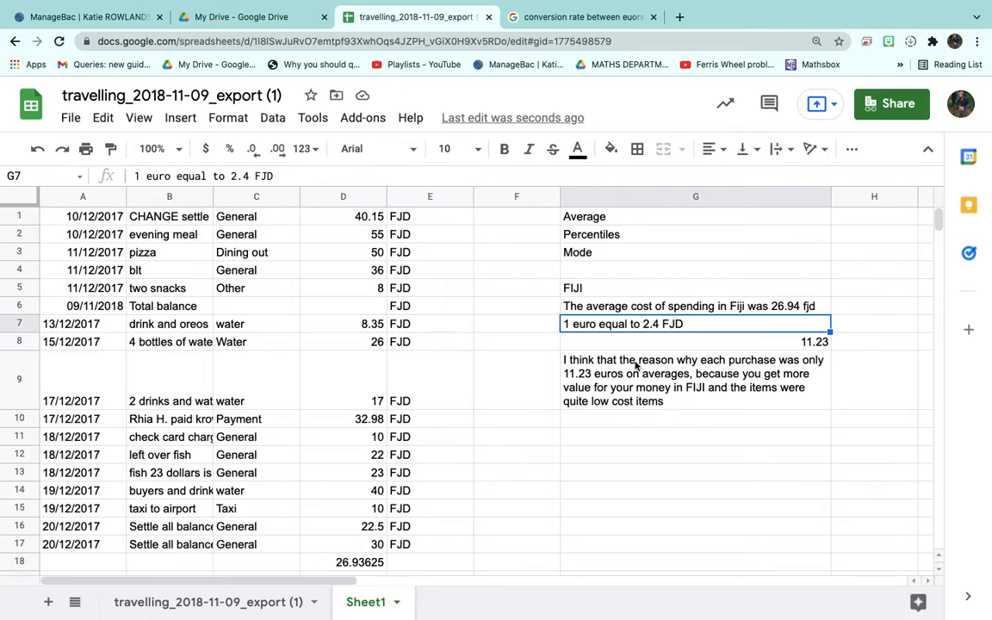
pyautogui.press('Down')
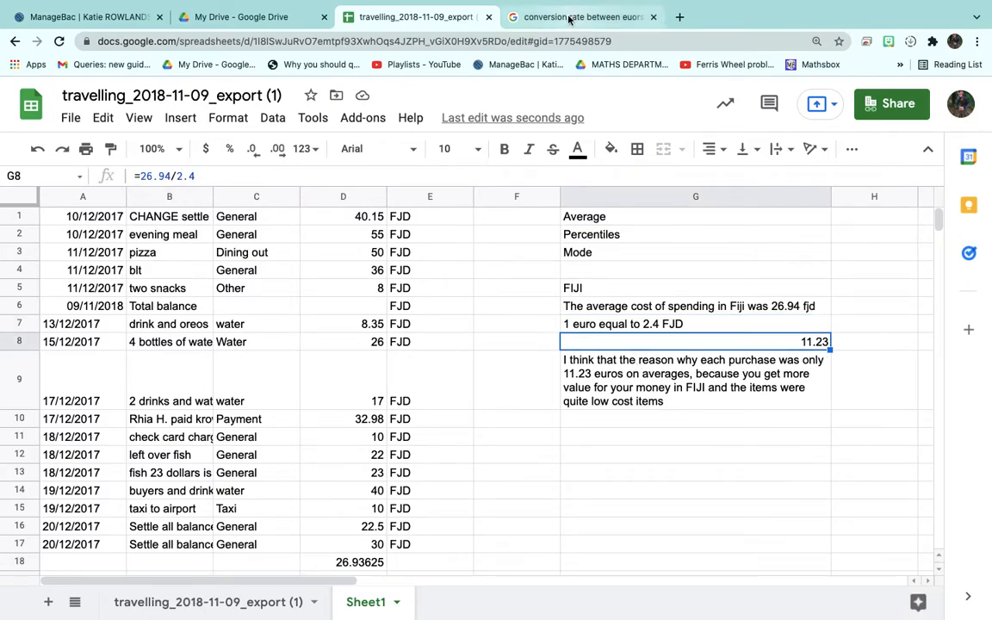
# Check the conversion search in the browser, and reread the exchange rate, euro average and explanation in G7 to G9
pyautogui.click(568, 19)
pyautogui.click(16, 41)
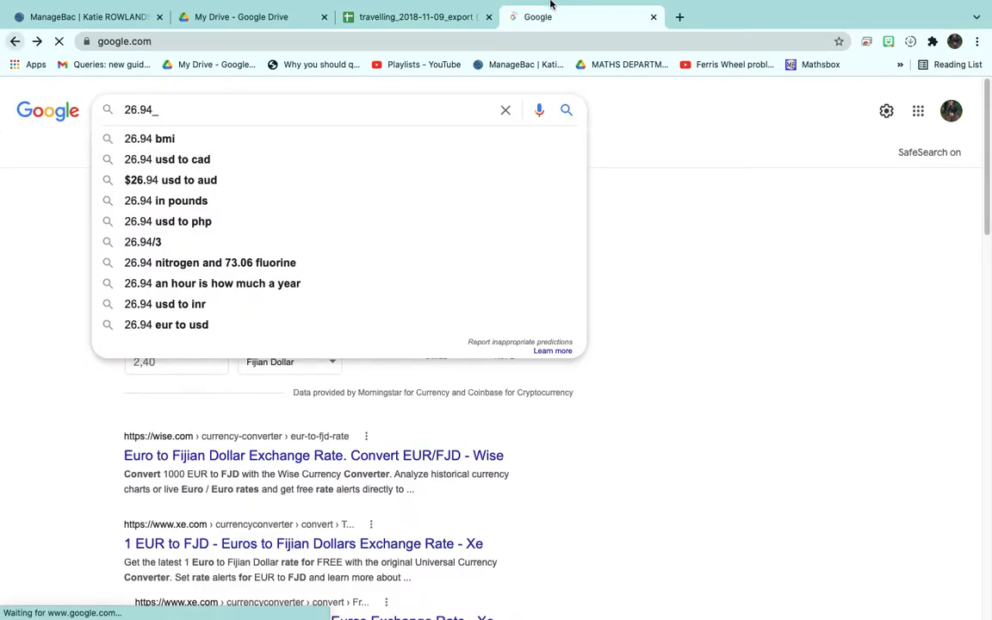
pyautogui.click(413, 16)
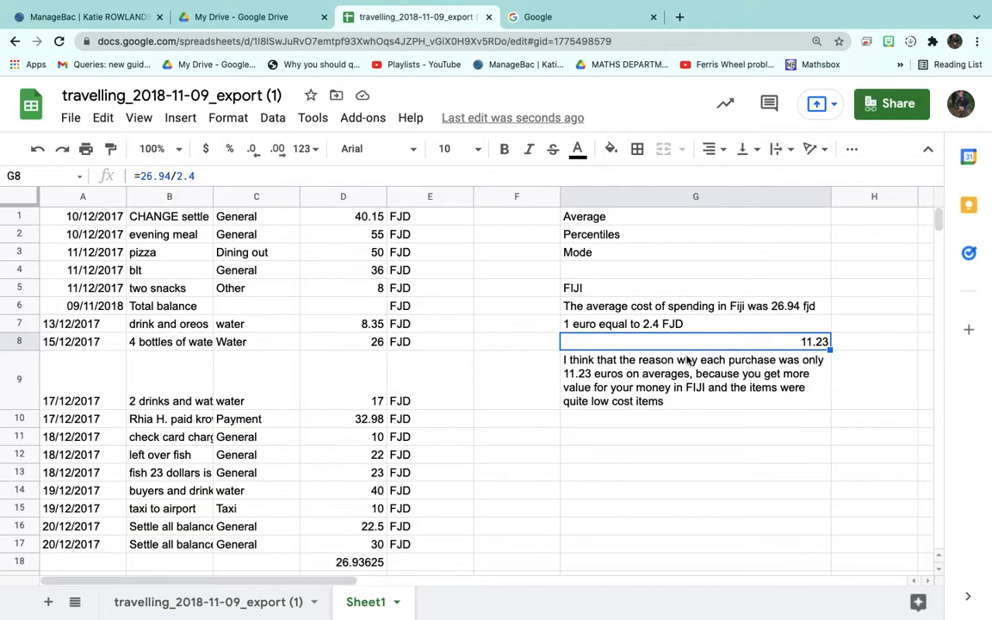
pyautogui.click(680, 375)
pyautogui.click(766, 327)
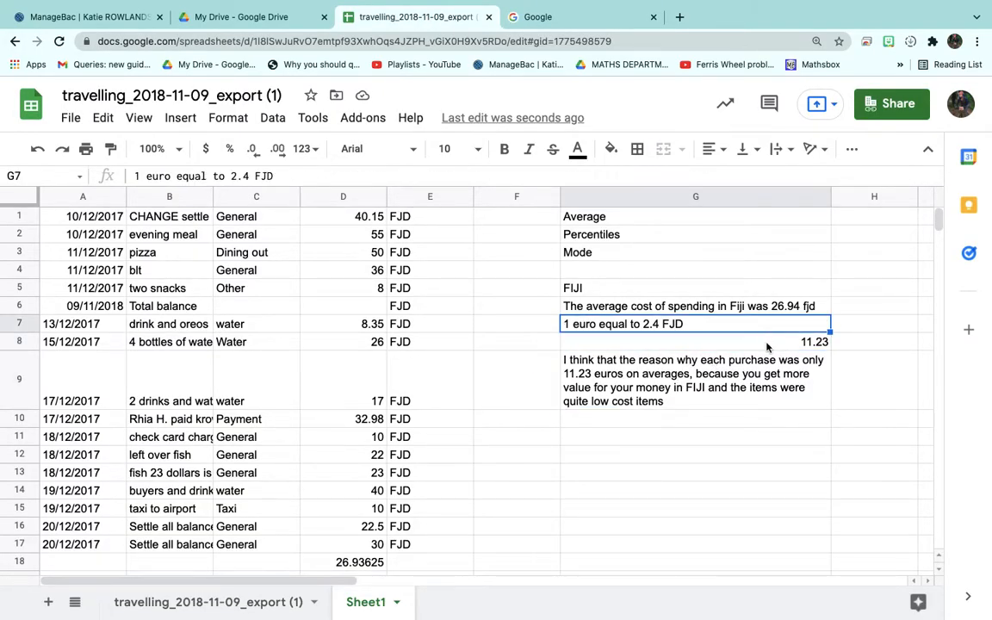
pyautogui.click(766, 347)
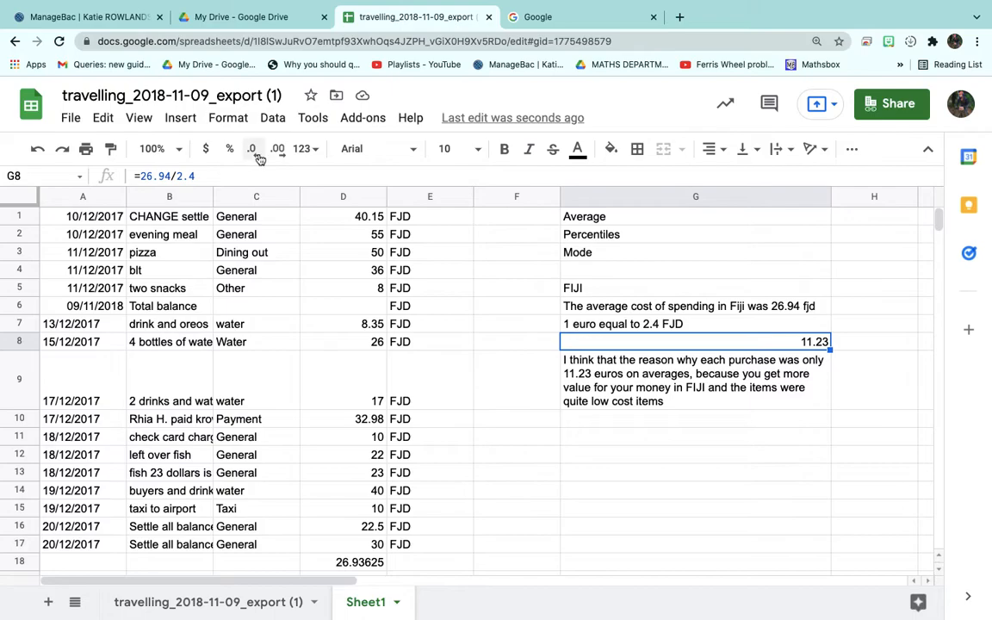
pyautogui.click(752, 438)
pyautogui.click(685, 375)
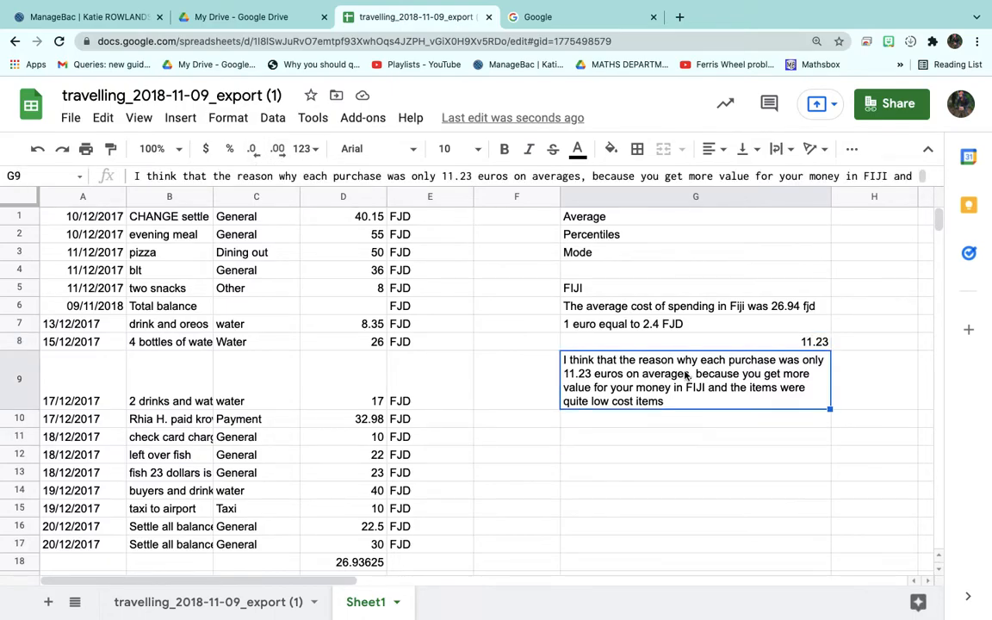
pyautogui.click(617, 291)
pyautogui.click(486, 282)
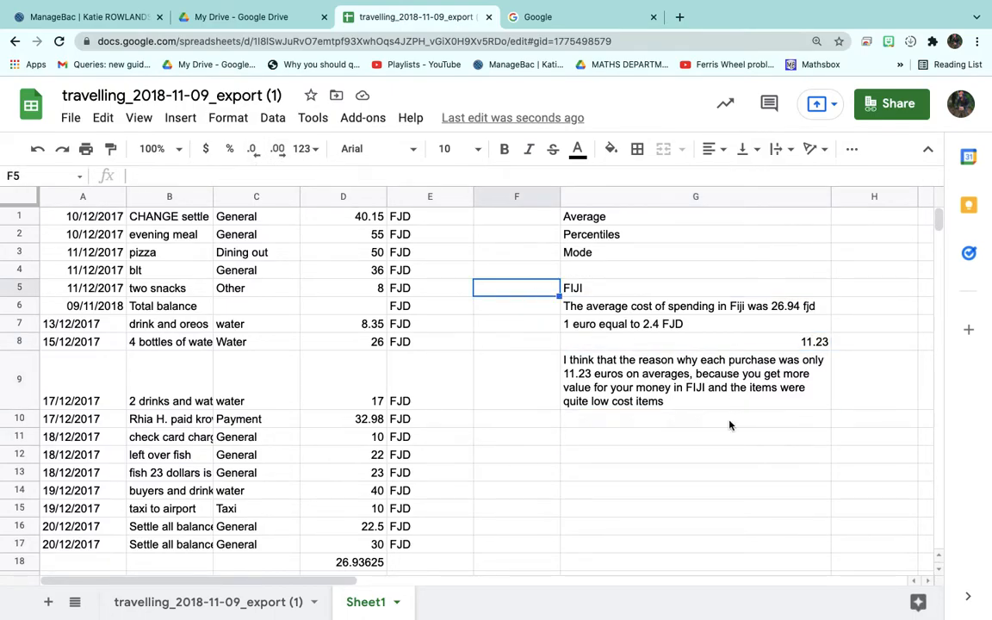
pyautogui.click(656, 376)
# Label the Fiji average section by entering "Average" in F5
pyautogui.click(530, 287)
pyautogui.write('Average')
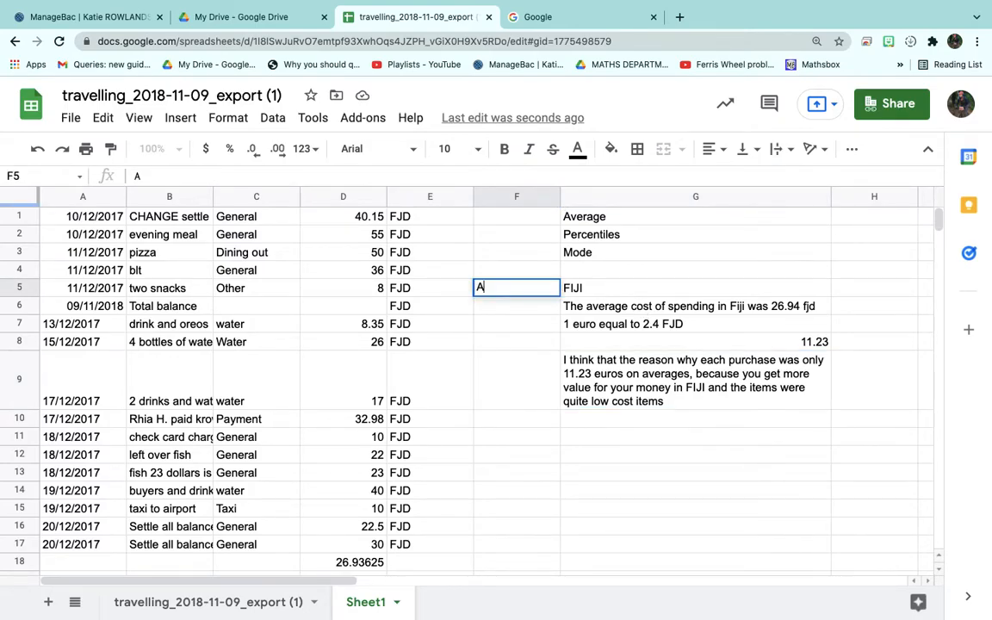
pyautogui.press('Return')
pyautogui.press('Down')
pyautogui.press('Down')
pyautogui.press('Down')
# Label a new section by entering "MODE" in F10
pyautogui.click(520, 424)
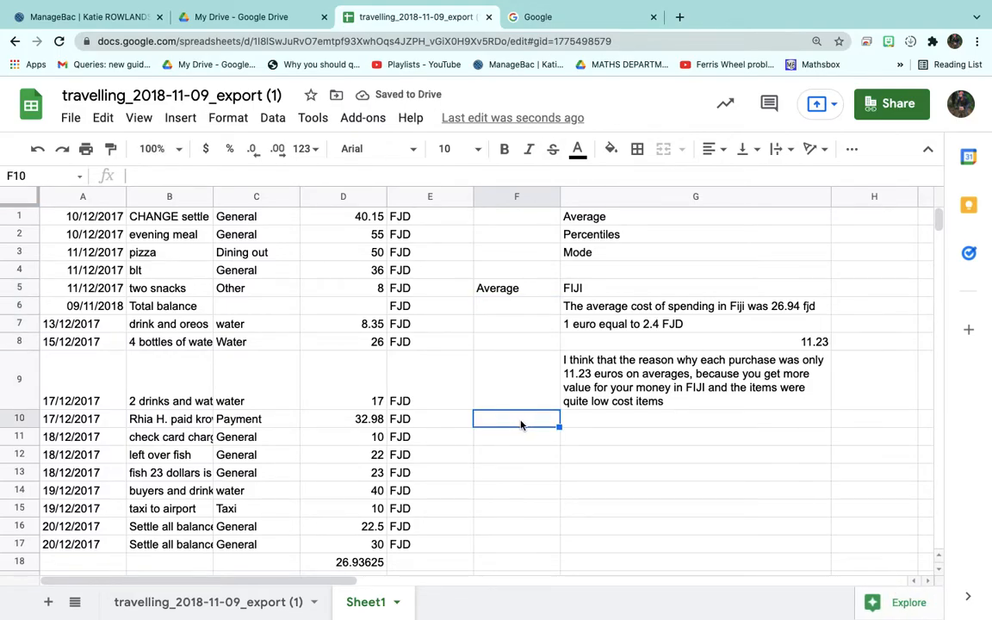
pyautogui.write('M')
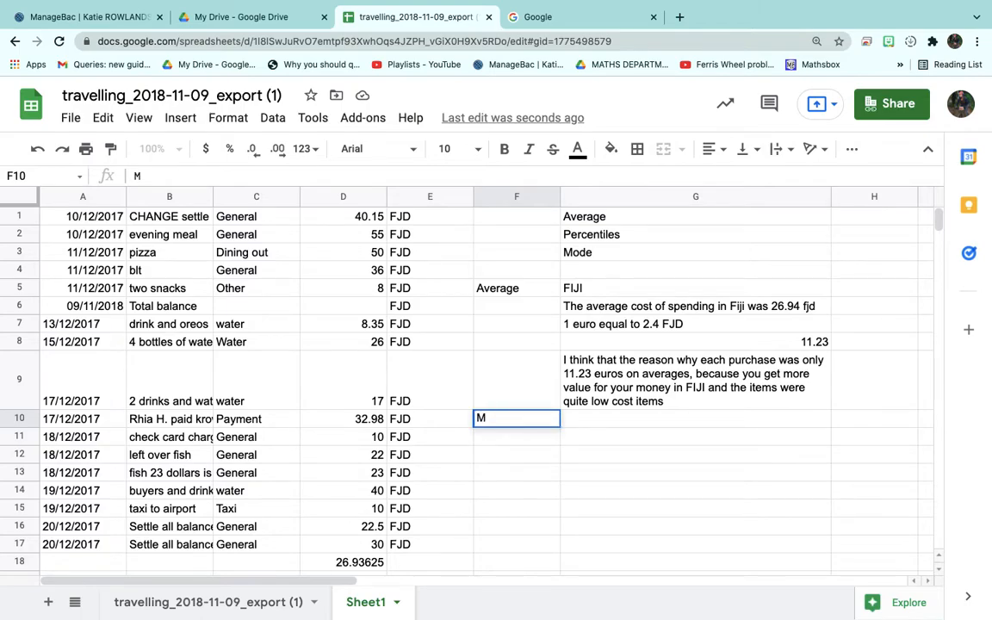
pyautogui.write('ODE')
pyautogui.press('Tab')
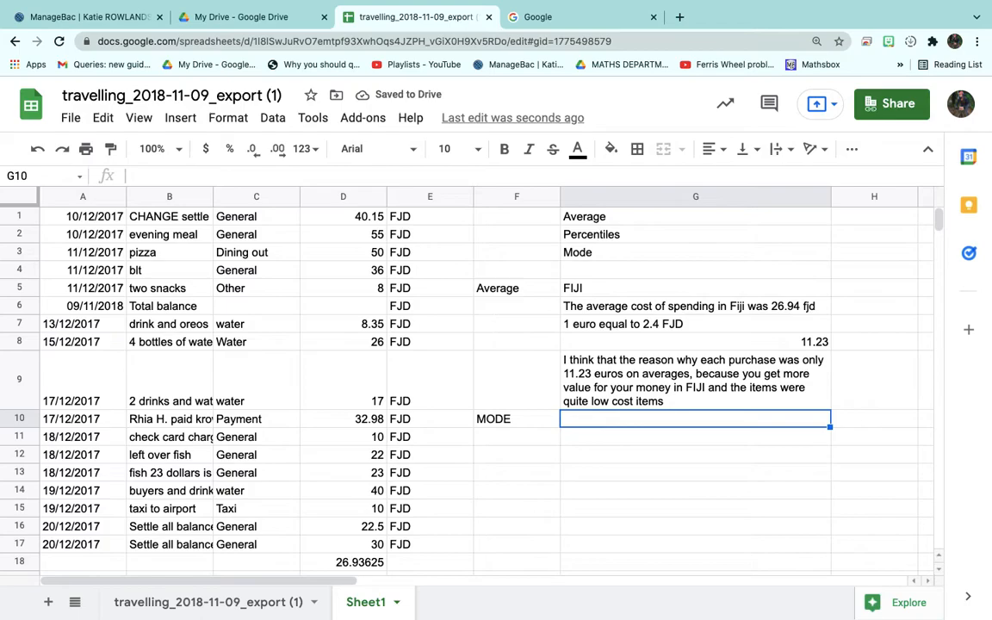
# Calculate the mode of the FJD amounts in G10 with the formula =MODE(D1:D17)
pyautogui.write('=')
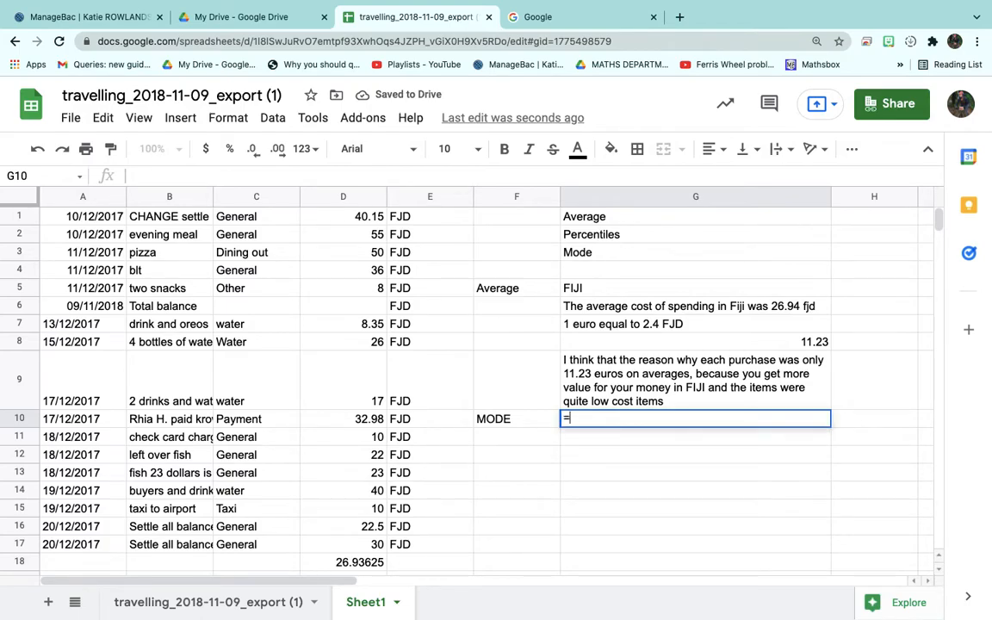
pyautogui.write('MOD')
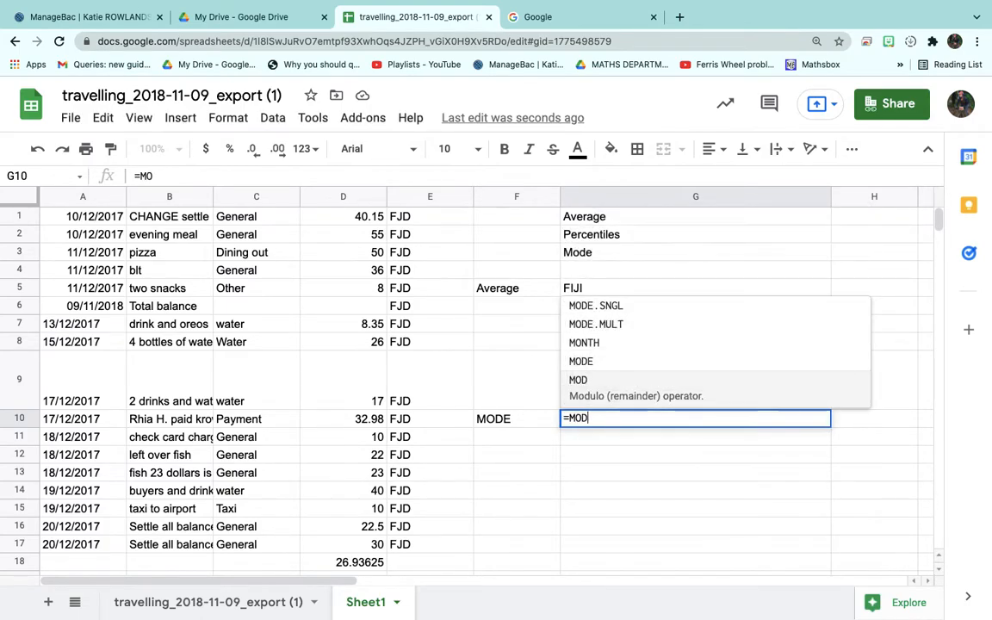
pyautogui.write('E)')
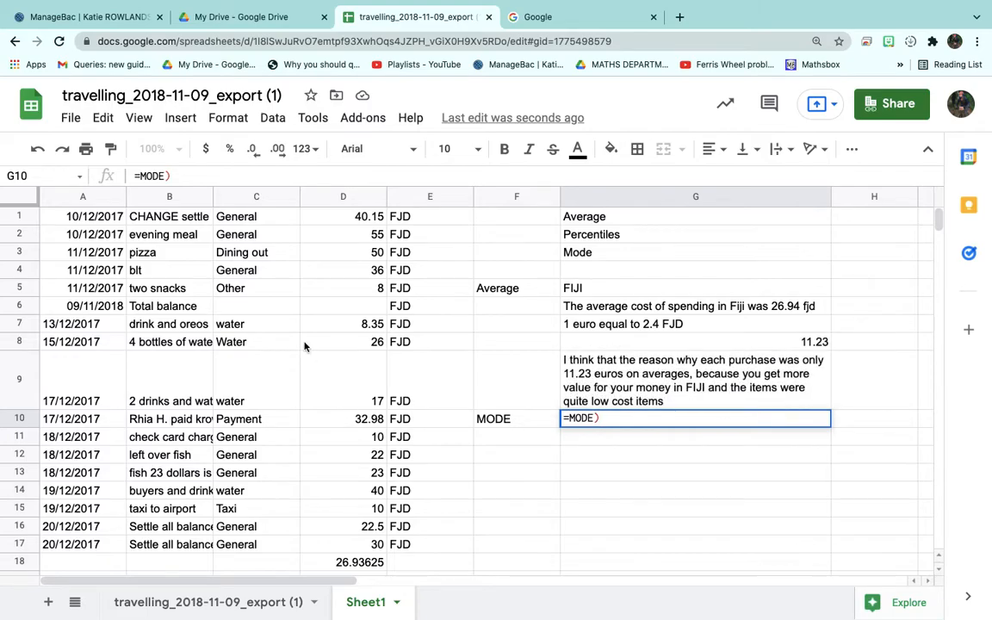
pyautogui.press('Return')
pyautogui.click(686, 393)
pyautogui.press('BackSpace')
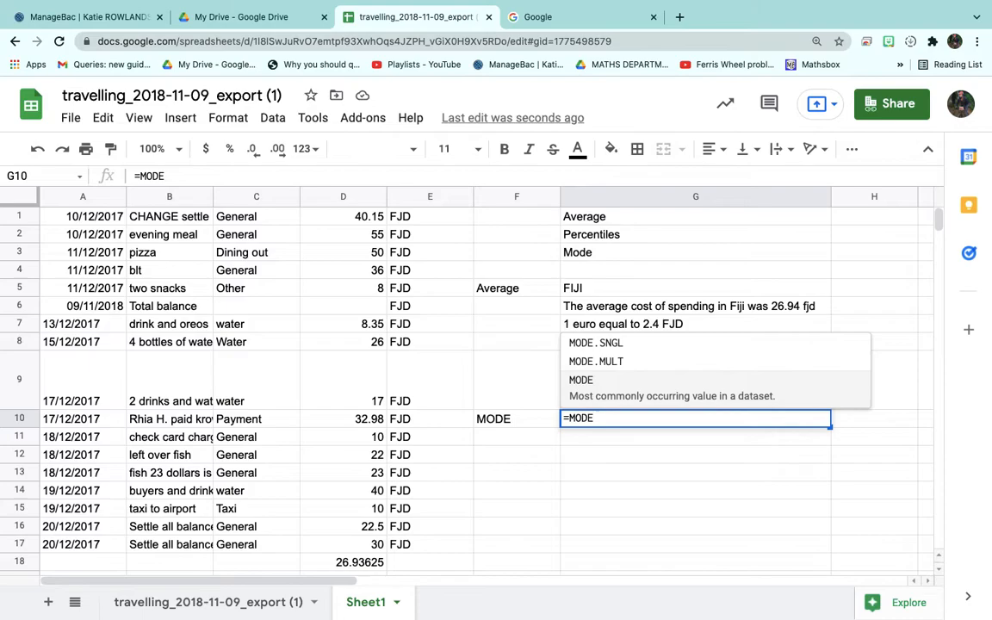
pyautogui.write('(')
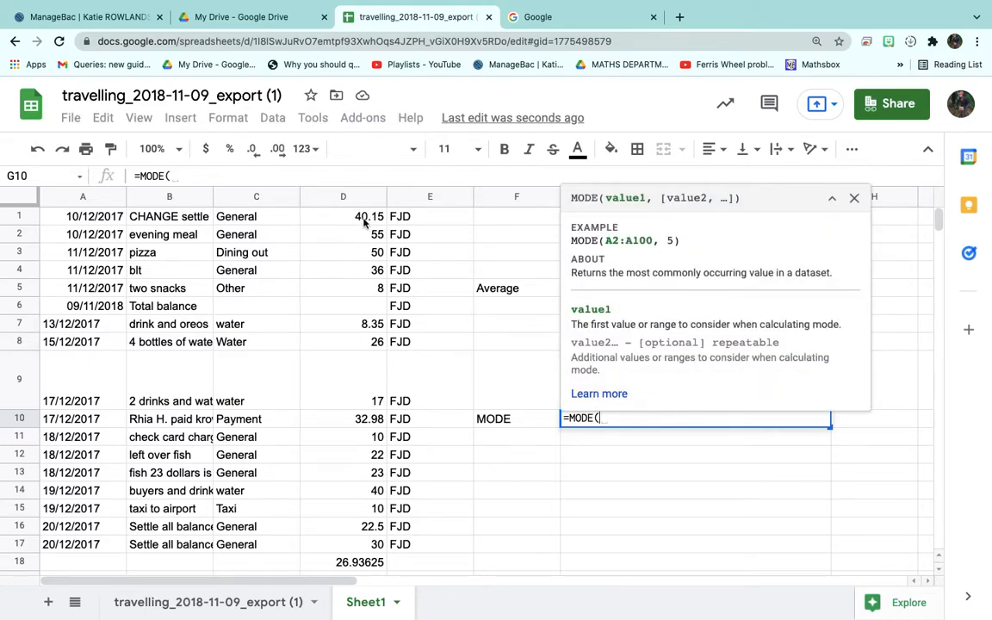
pyautogui.click(330, 216)
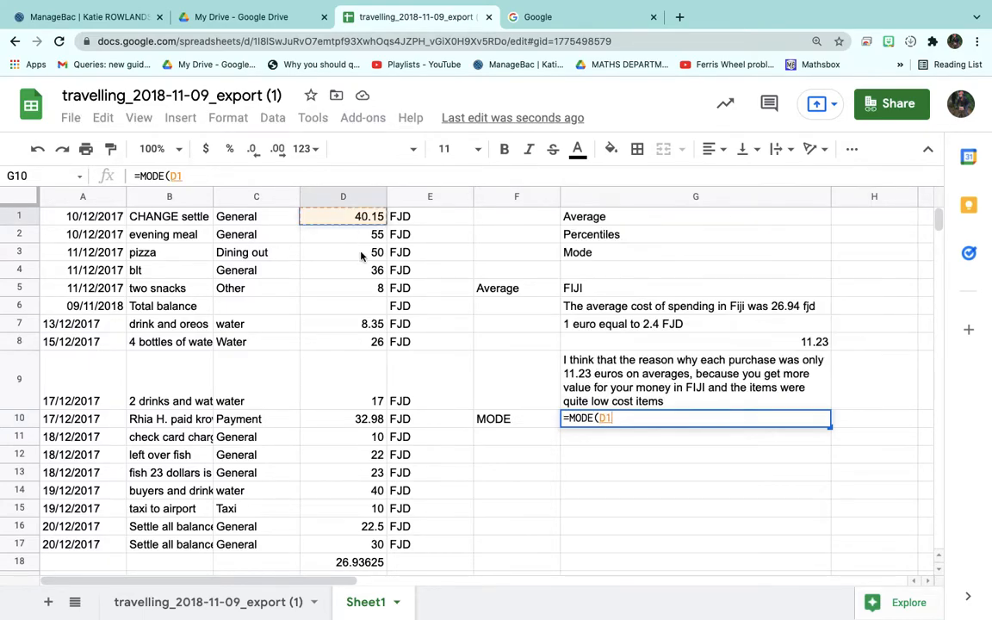
pyautogui.keyDown('shift'); pyautogui.click(369, 545); pyautogui.keyUp('shift')
pyautogui.press('Return')
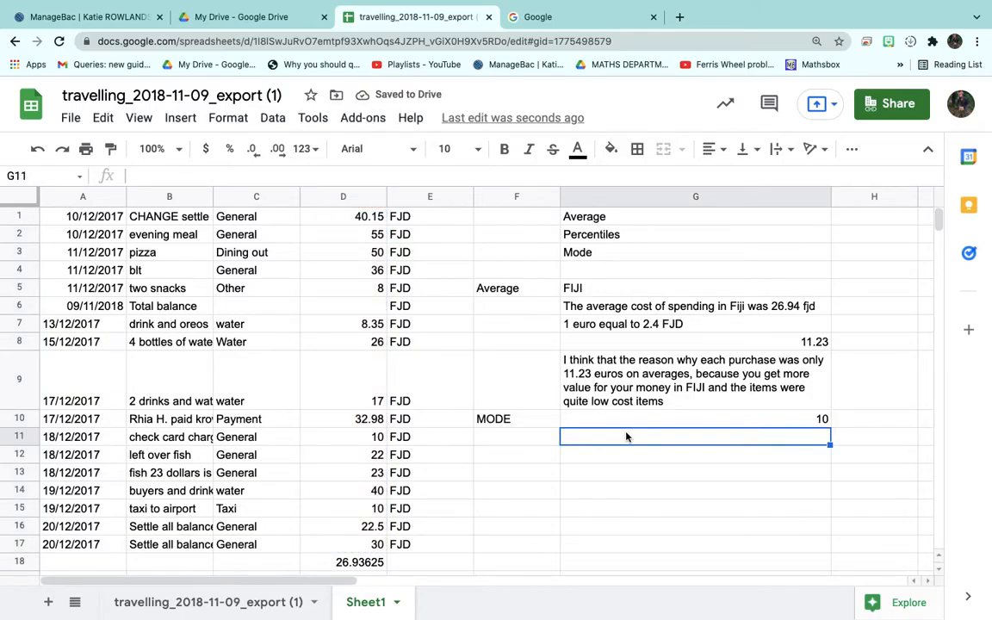
# Examine the amounts in column D against the mode formula in G10 and the euro average formula in G8
pyautogui.click(363, 441)
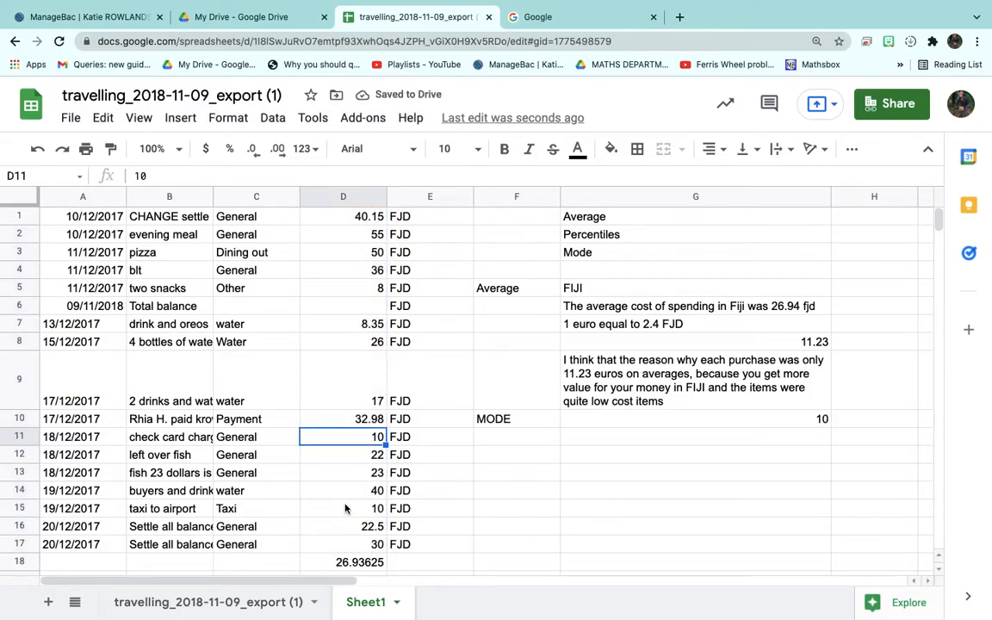
pyautogui.click(356, 491)
pyautogui.click(650, 446)
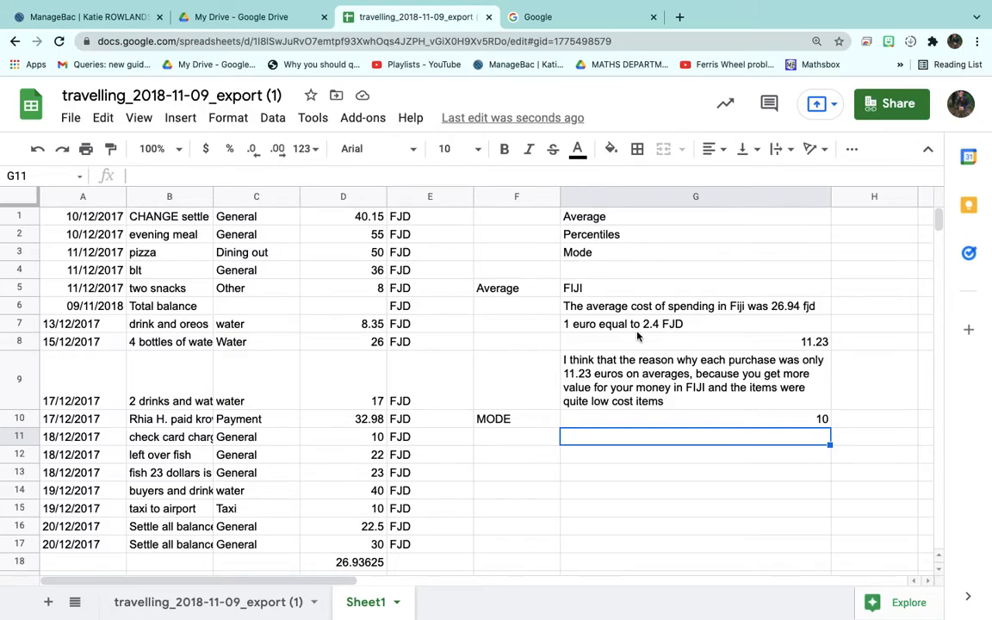
pyautogui.click(637, 425)
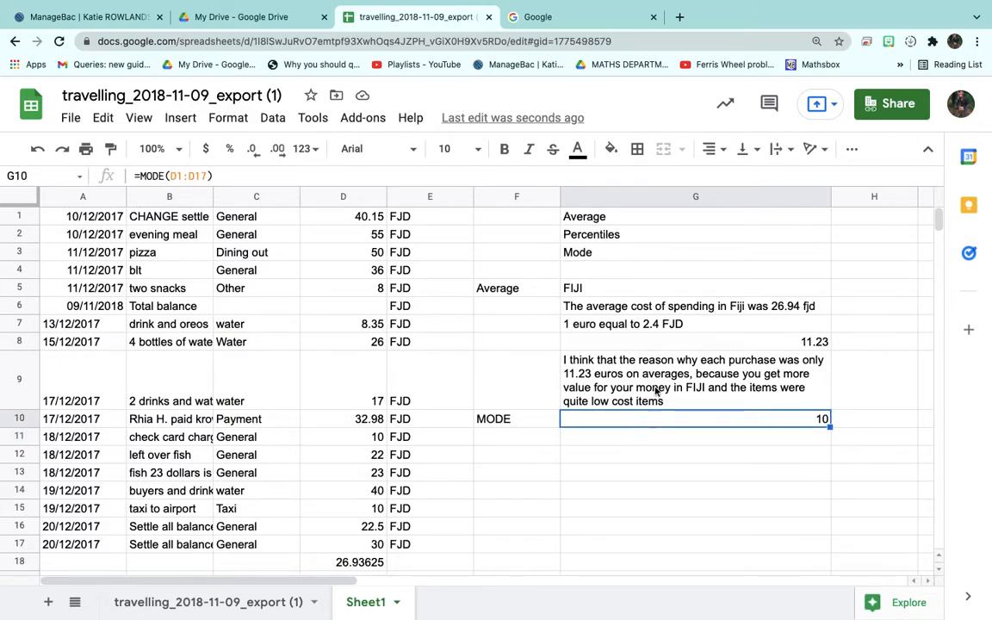
pyautogui.press('Up')
pyautogui.press('Up')
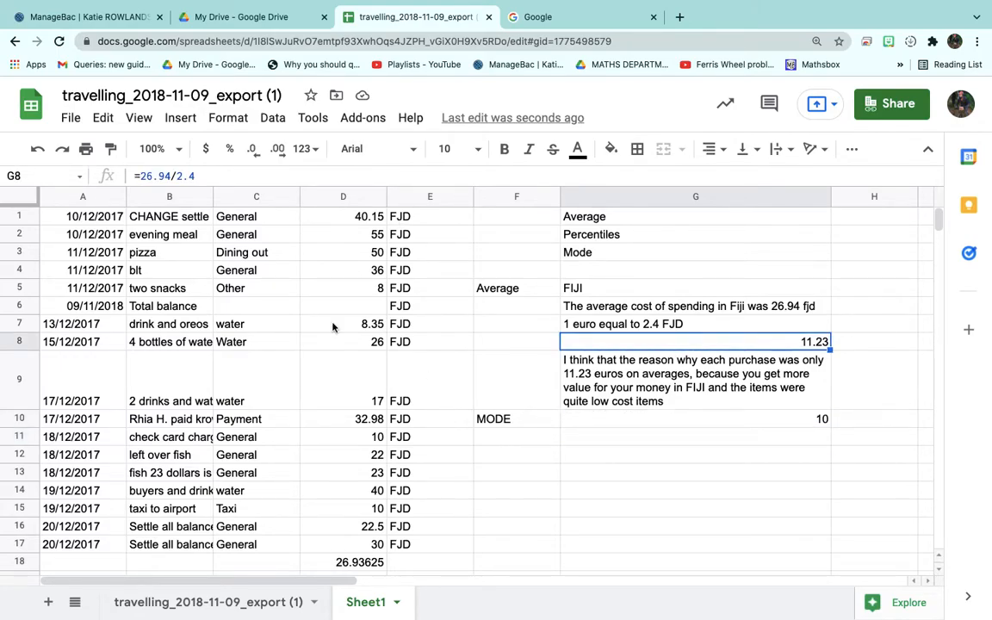
# Enter the note "Qualititive or quantitive" in G11 below the mode
pyautogui.click(665, 441)
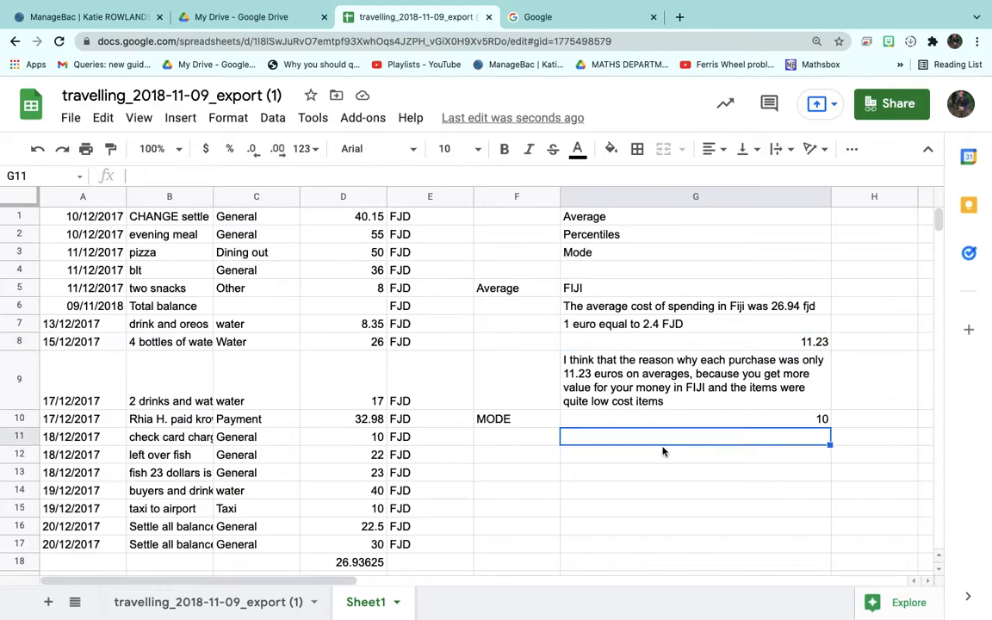
pyautogui.write('q')
pyautogui.press('BackSpace')
pyautogui.write('Q')
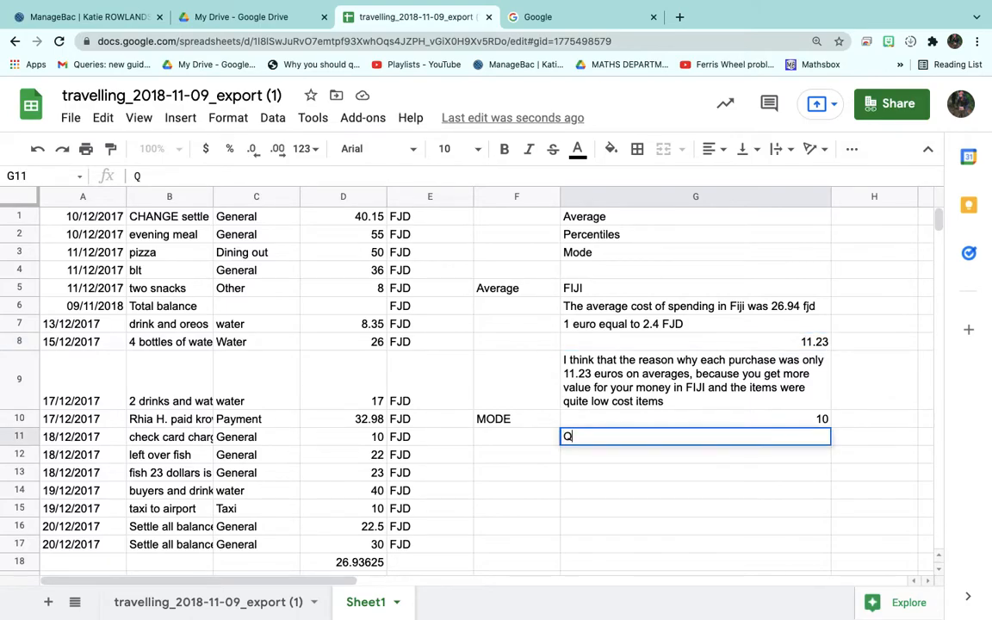
pyautogui.write('ualititive ')
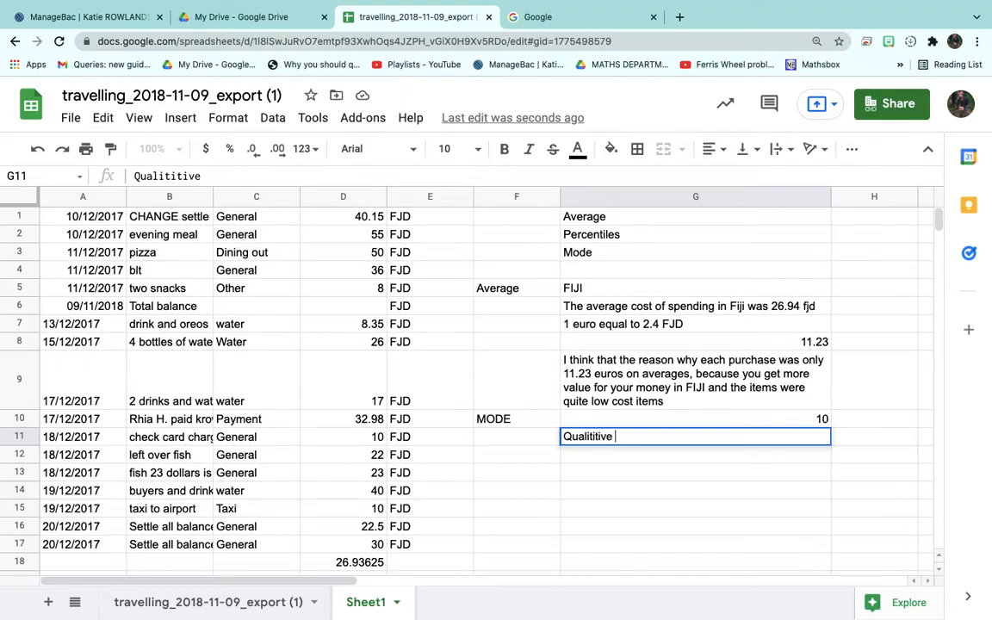
pyautogui.write('or quantitive')
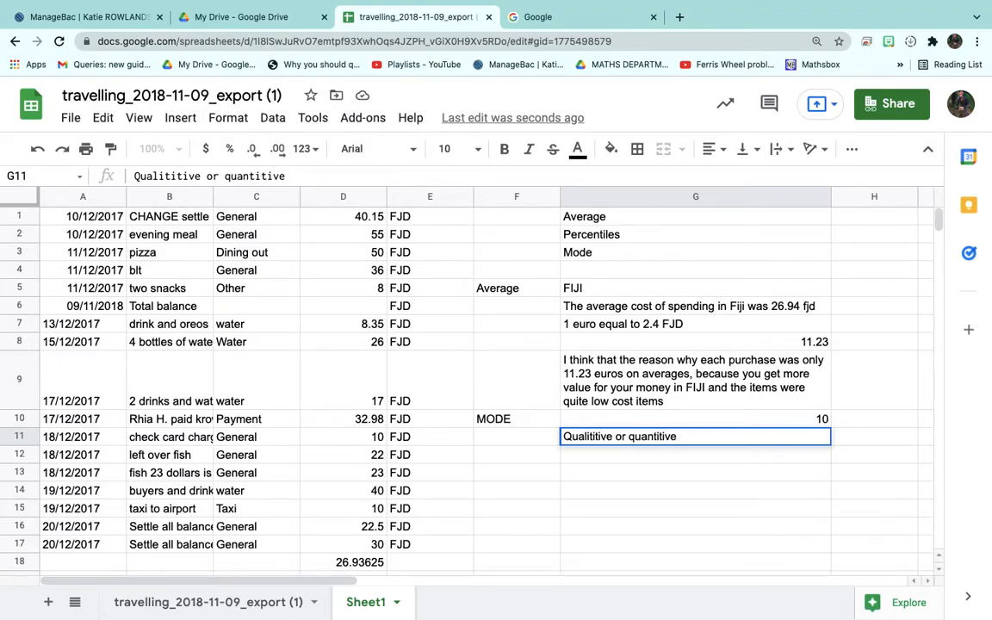
pyautogui.press('Return')
pyautogui.click(522, 470)
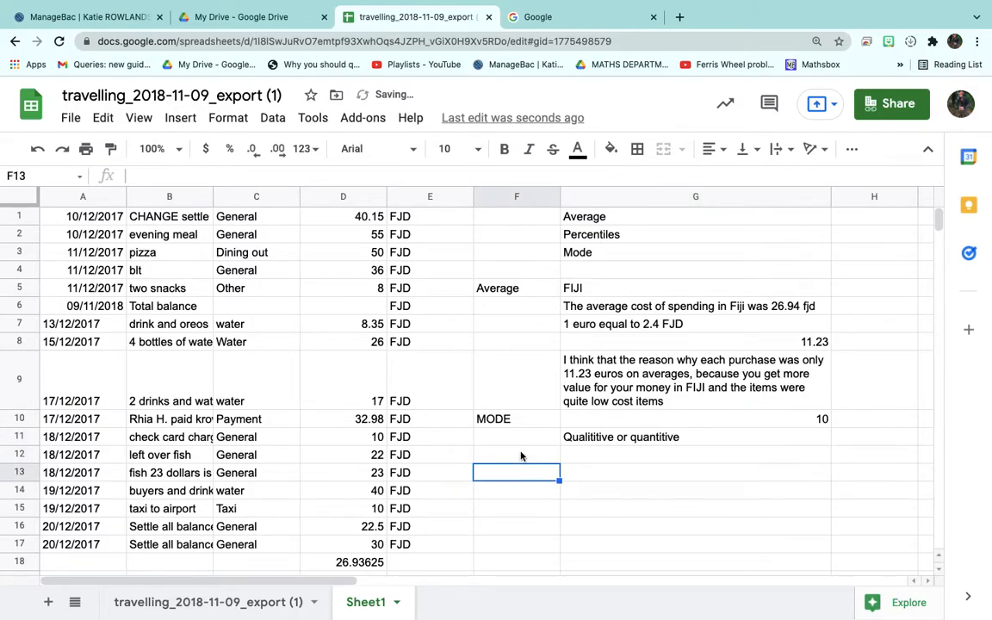
pyautogui.click(522, 442)
pyautogui.click(520, 461)
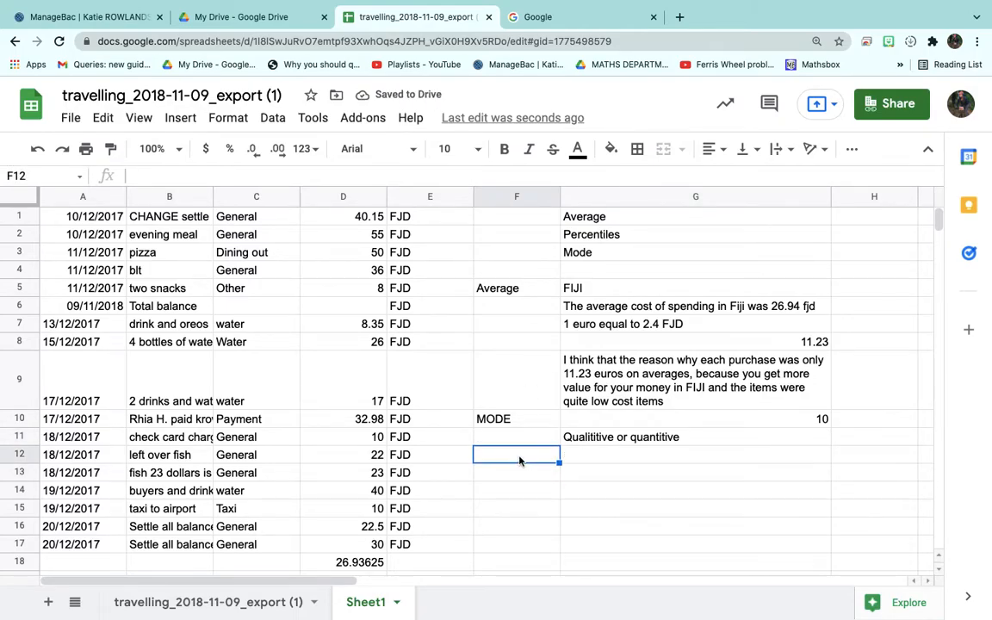
# Label a new section by entering "Percentile" in F12
pyautogui.write('Percentile')
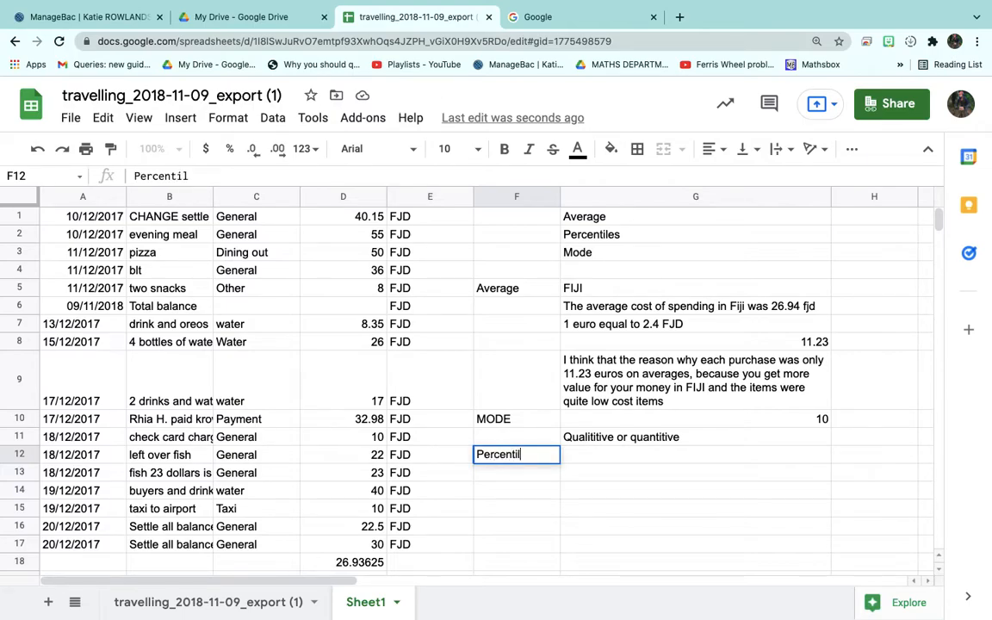
pyautogui.press('Return')
pyautogui.press('Up')
pyautogui.press('Right')
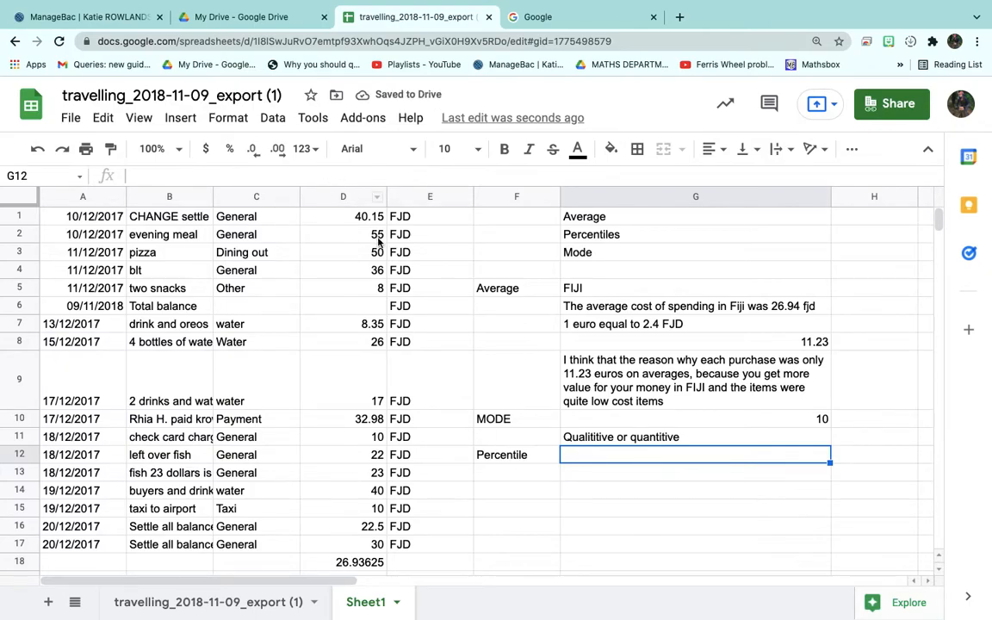
pyautogui.click(341, 216)
pyautogui.keyDown('shift'); pyautogui.click(354, 544); pyautogui.keyUp('shift')
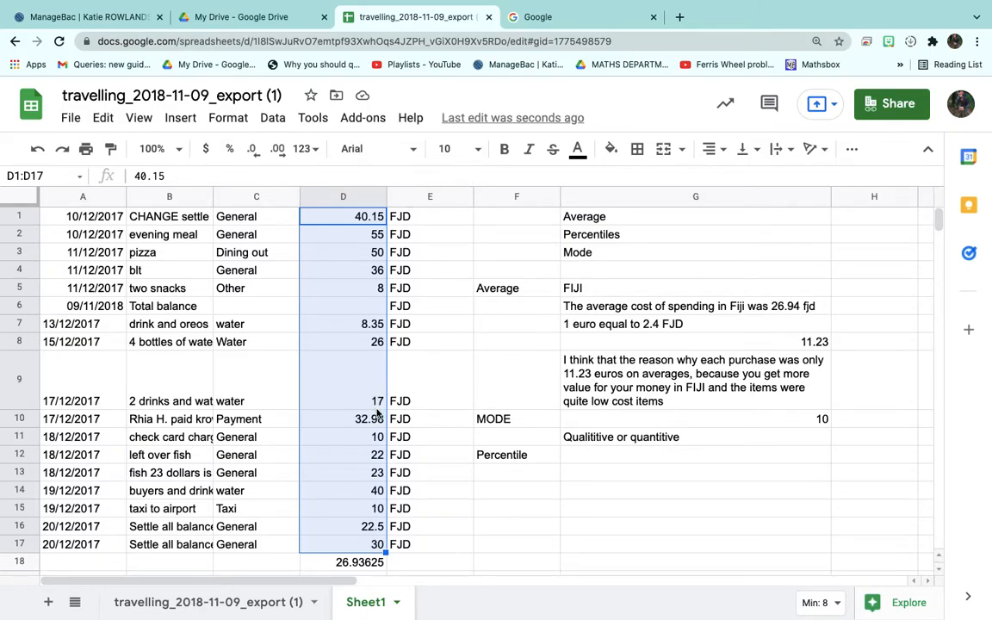
pyautogui.click(561, 454)
# List the labels "Min", "Quartile 1", "Median", "Quartie 3" and "Maximum" in cells F13 to F17
pyautogui.click(522, 475)
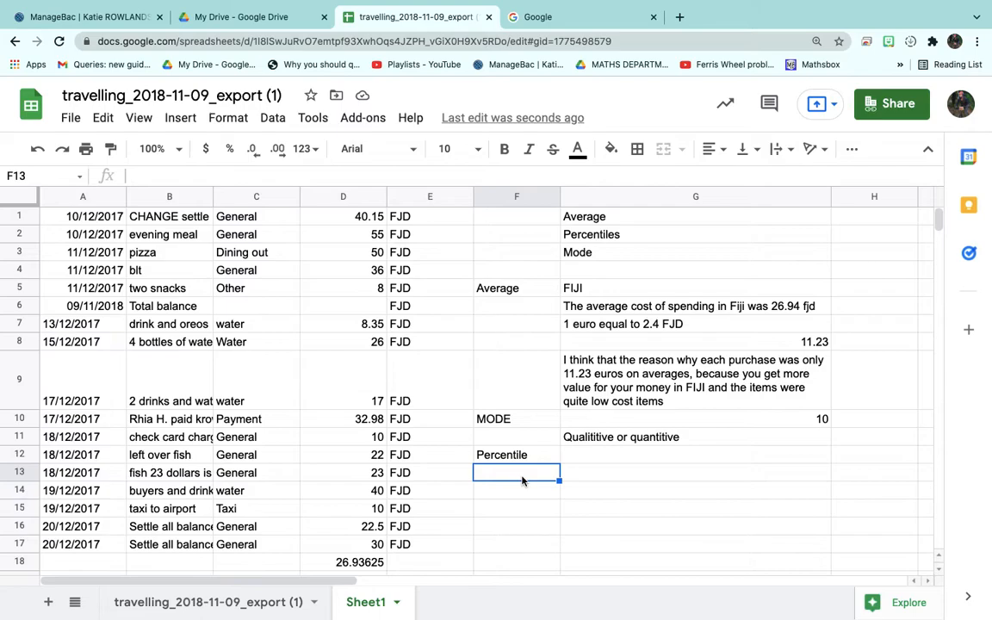
pyautogui.press('Up')
pyautogui.press('Down')
pyautogui.write('Min')
pyautogui.press('Return')
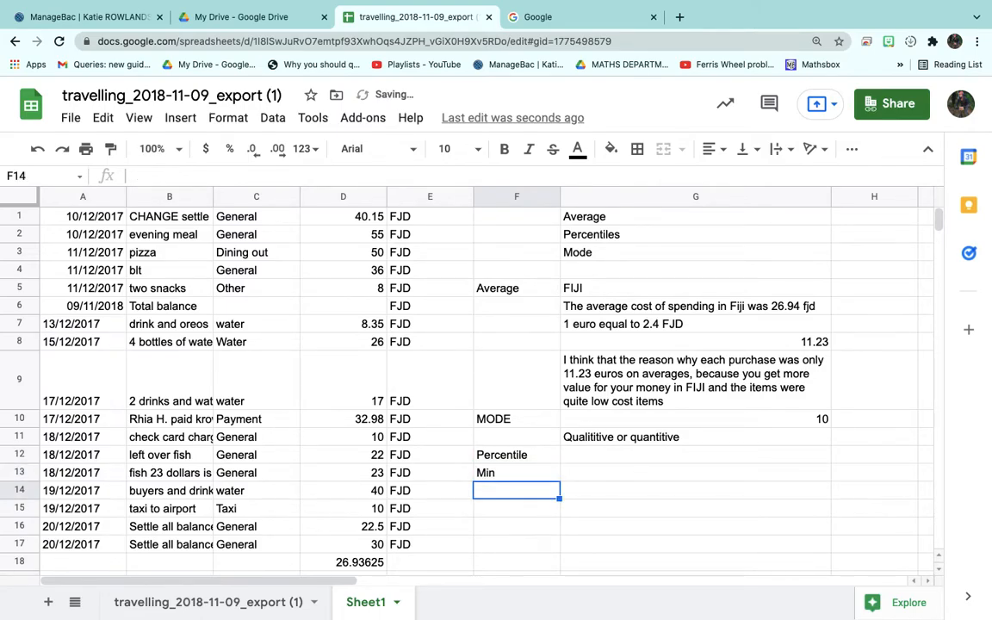
pyautogui.write('Quartile 1')
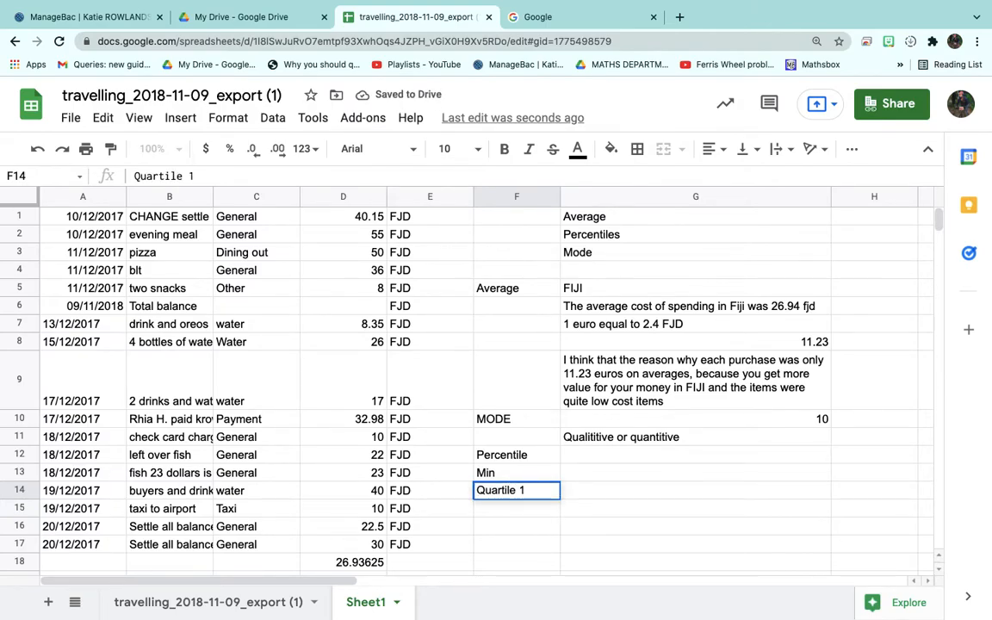
pyautogui.press('Return')
pyautogui.write('Q')
pyautogui.press('BackSpace')
pyautogui.write('Median')
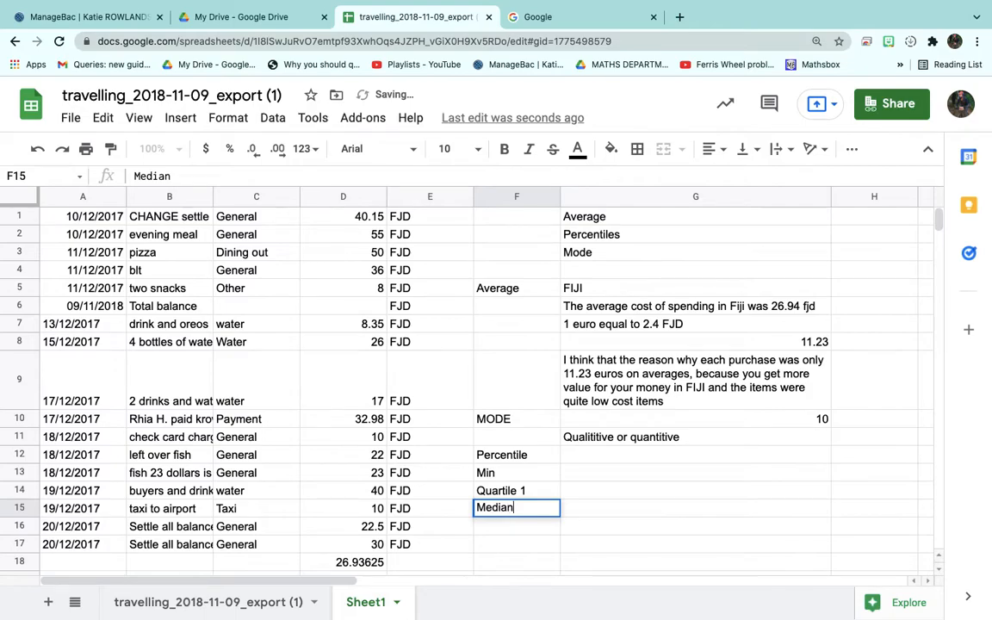
pyautogui.press('Return')
pyautogui.write('Quartie 3')
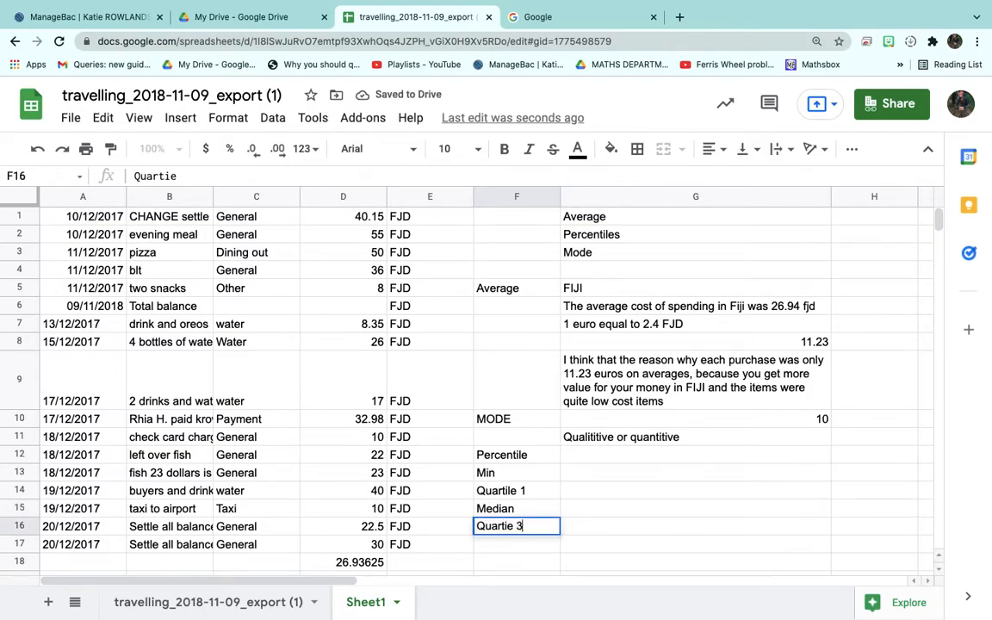
pyautogui.press('Return')
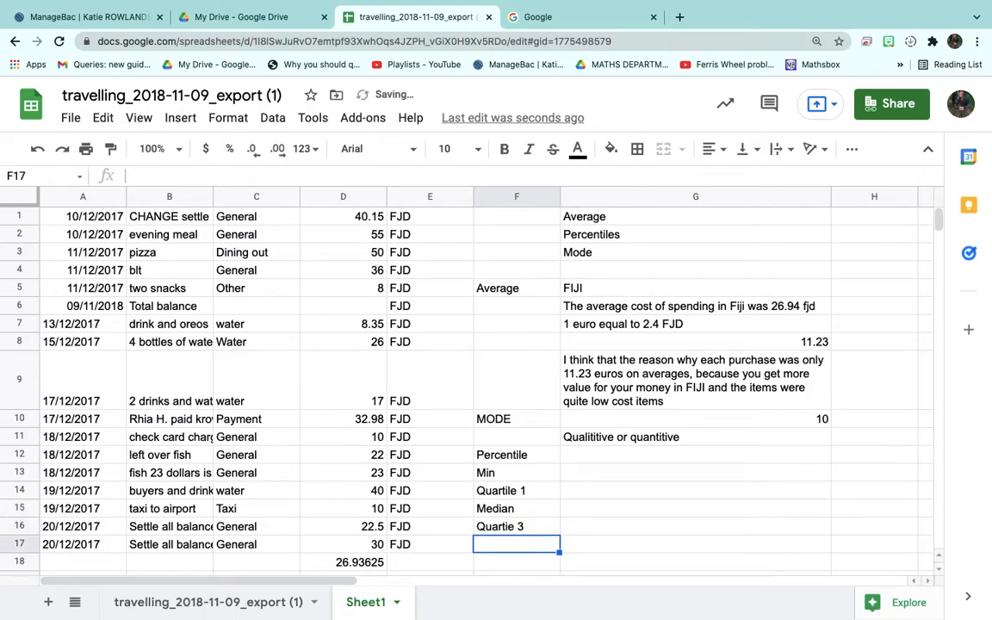
pyautogui.write('Maximum')
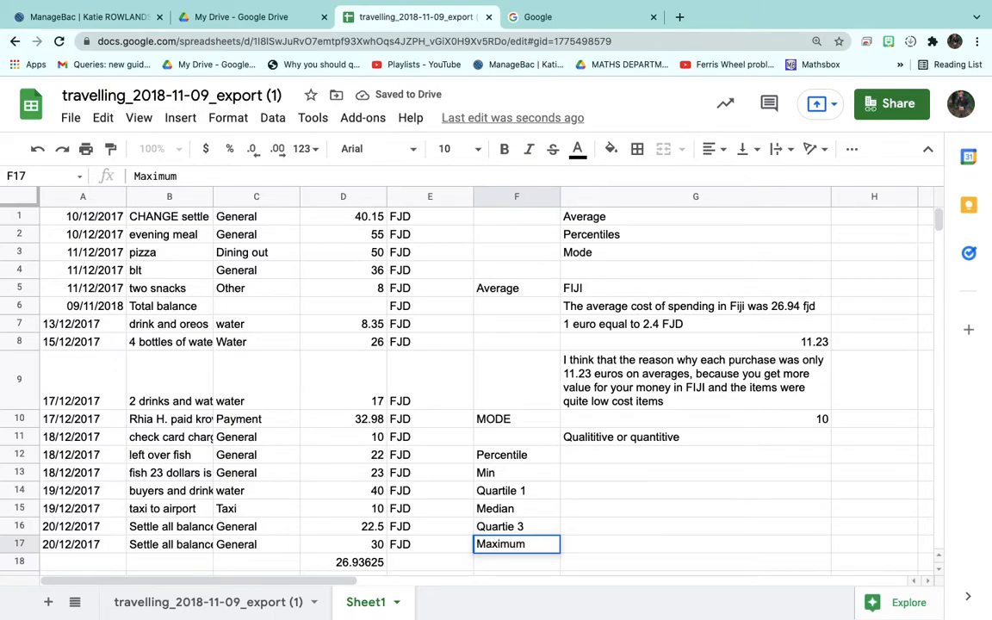
# Calculate the minimum of the FJD amounts in G13 with the formula =min(D1:D17)
pyautogui.click(619, 457)
pyautogui.click(617, 476)
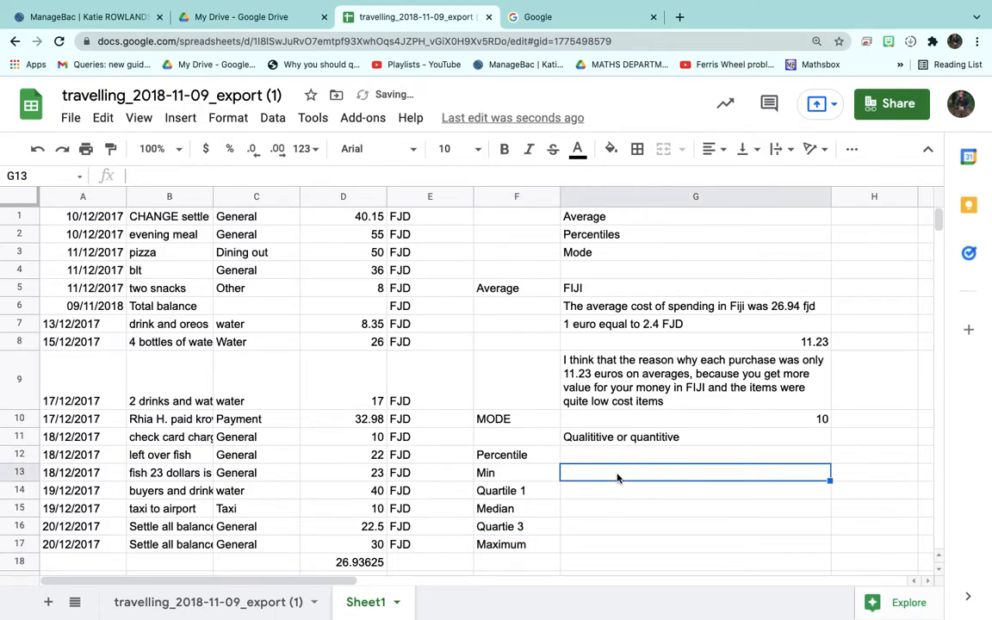
pyautogui.press('Return')
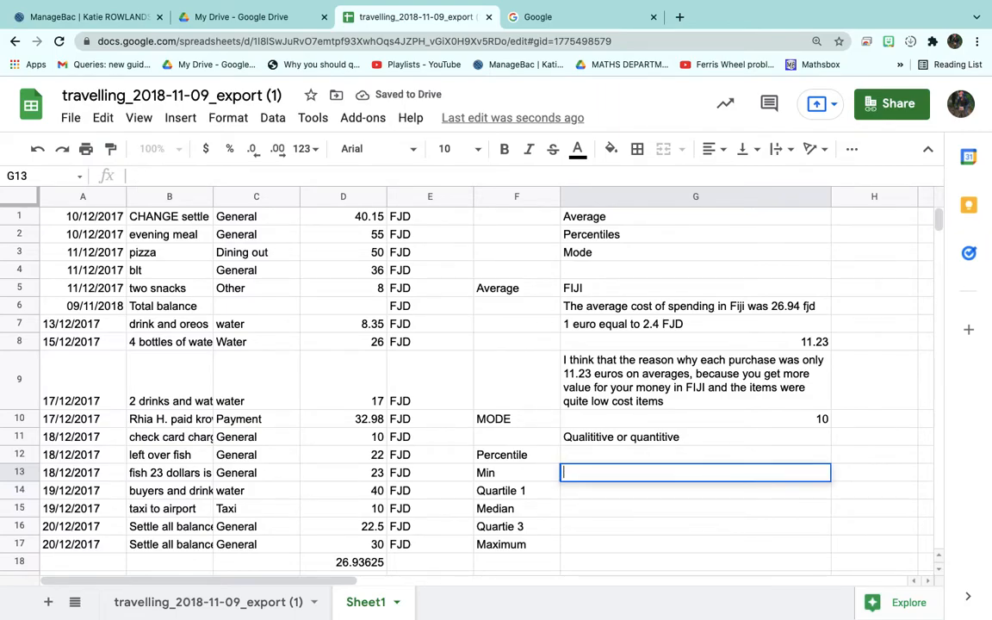
pyautogui.write('=min')
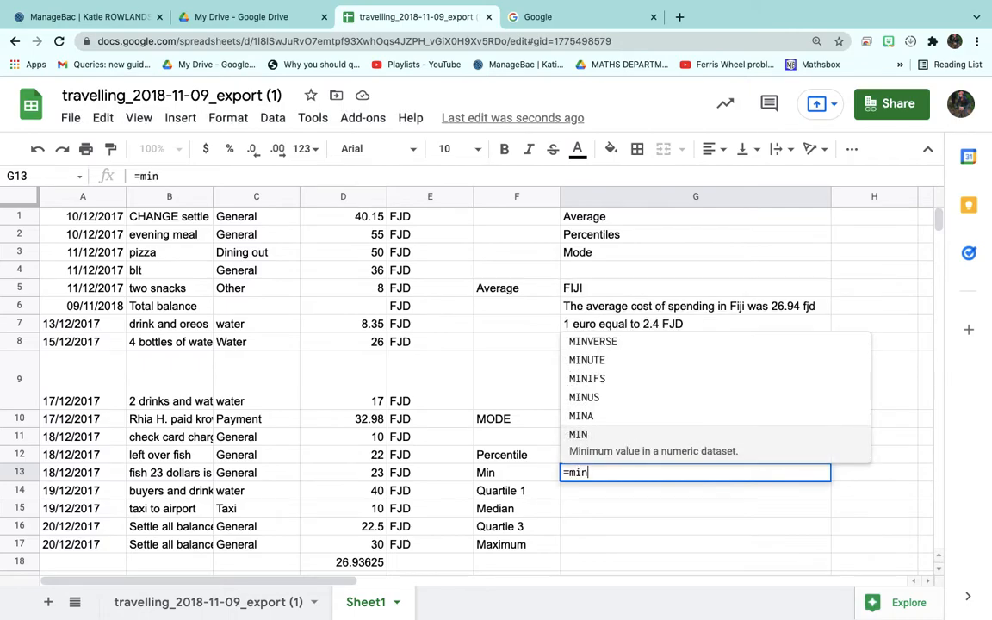
pyautogui.write('(')
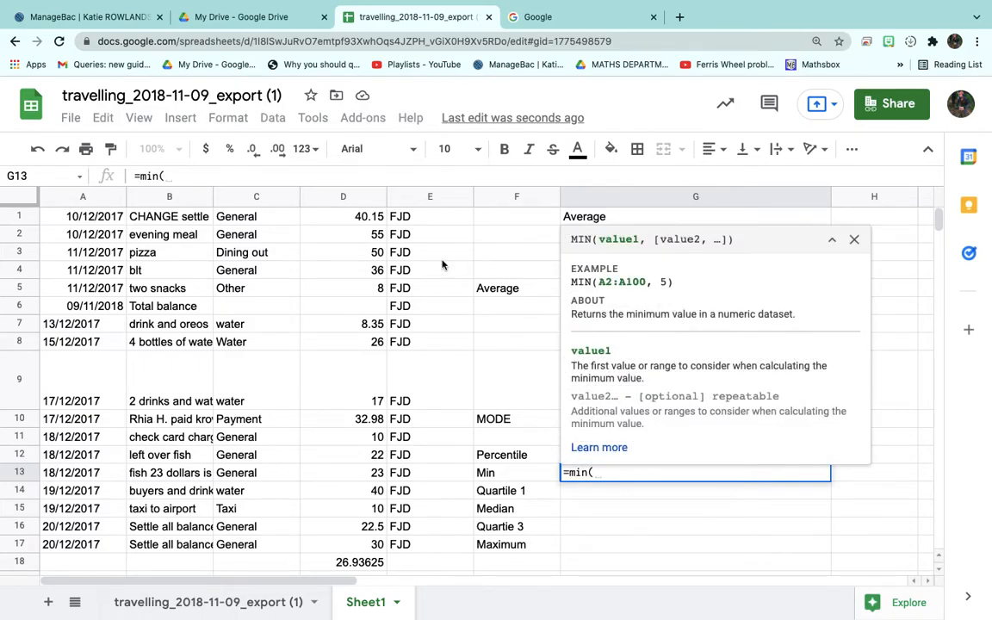
pyautogui.moveTo(343, 224); pyautogui.dragTo(366, 543)
pyautogui.press('Return')
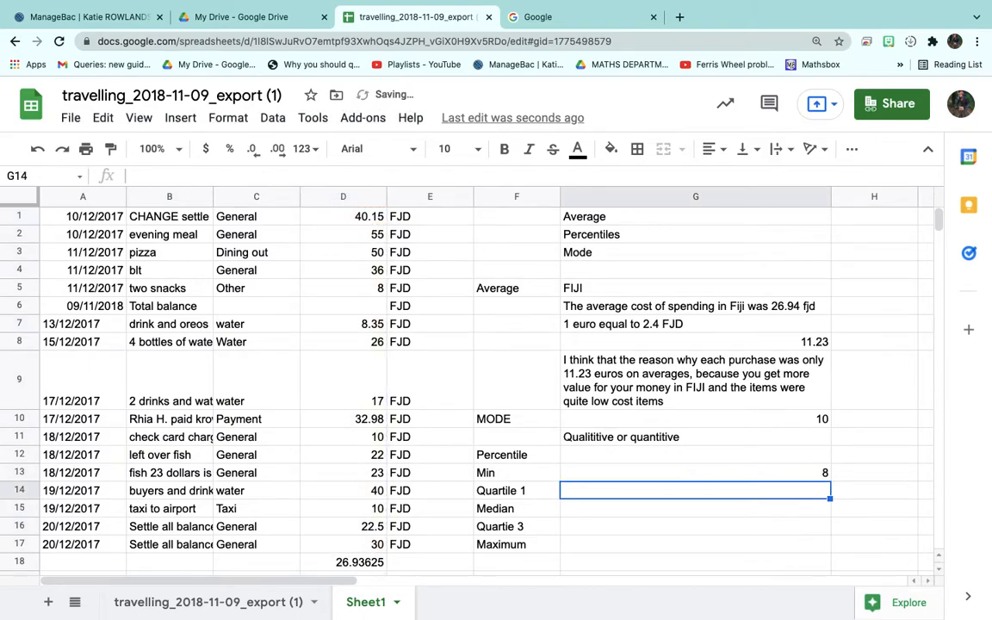
# Calculate the first quartile of the FJD amounts in G14 with =percentile(D1:D17, 0.25) and check the formula
pyautogui.write('=')
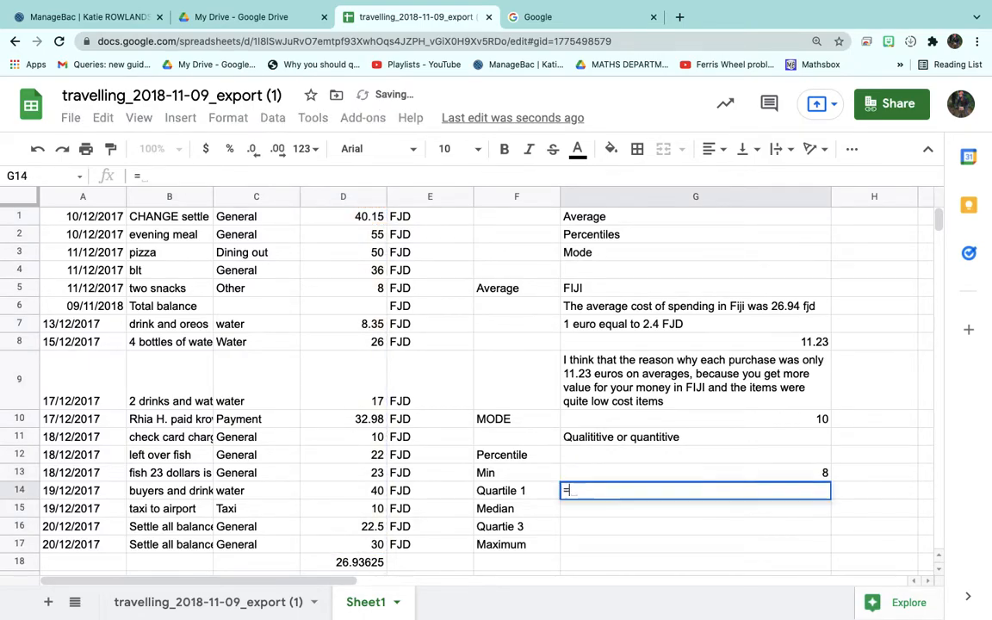
pyautogui.write('perc')
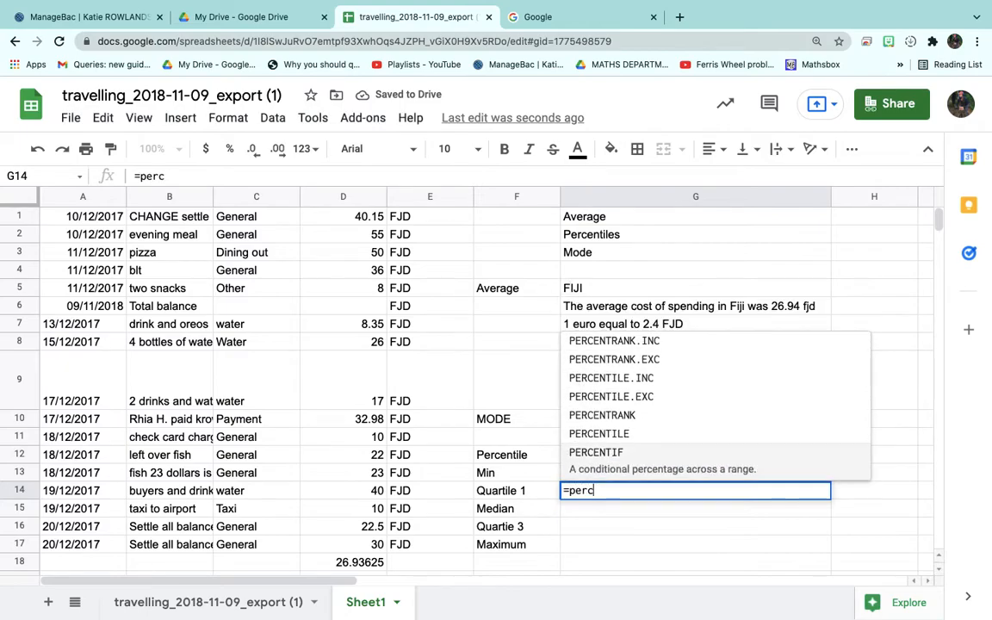
pyautogui.write('entile')
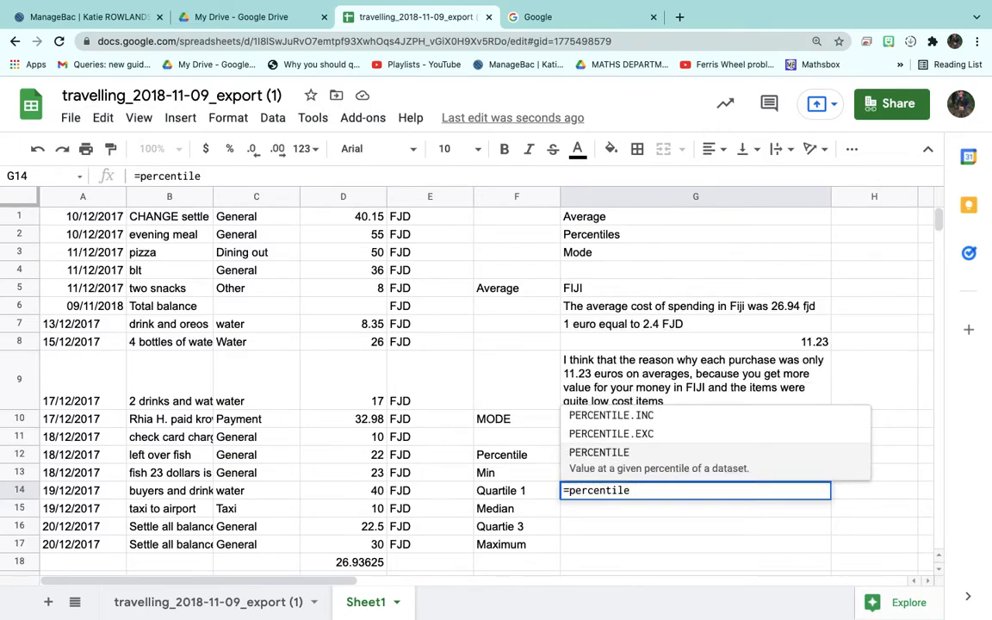
pyautogui.write('(')
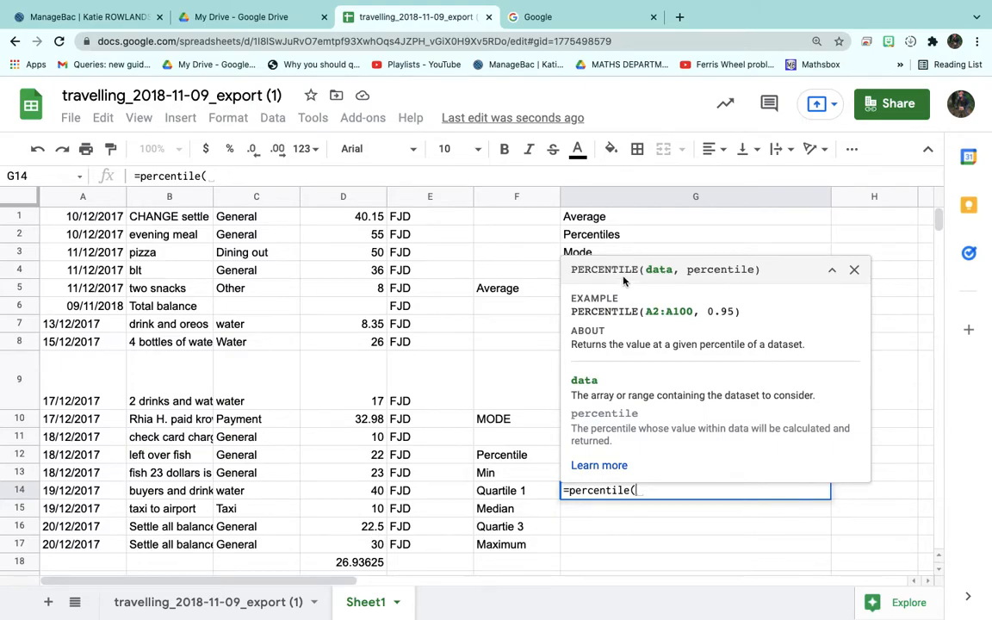
pyautogui.moveTo(353, 217); pyautogui.dragTo(366, 548)
pyautogui.write(',')
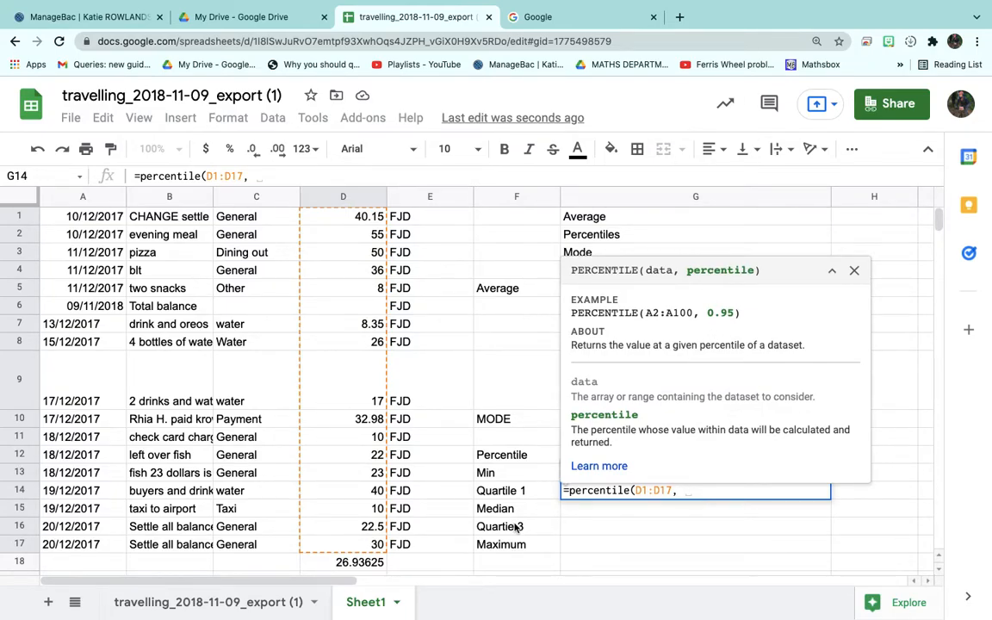
pyautogui.write(' 0.25')
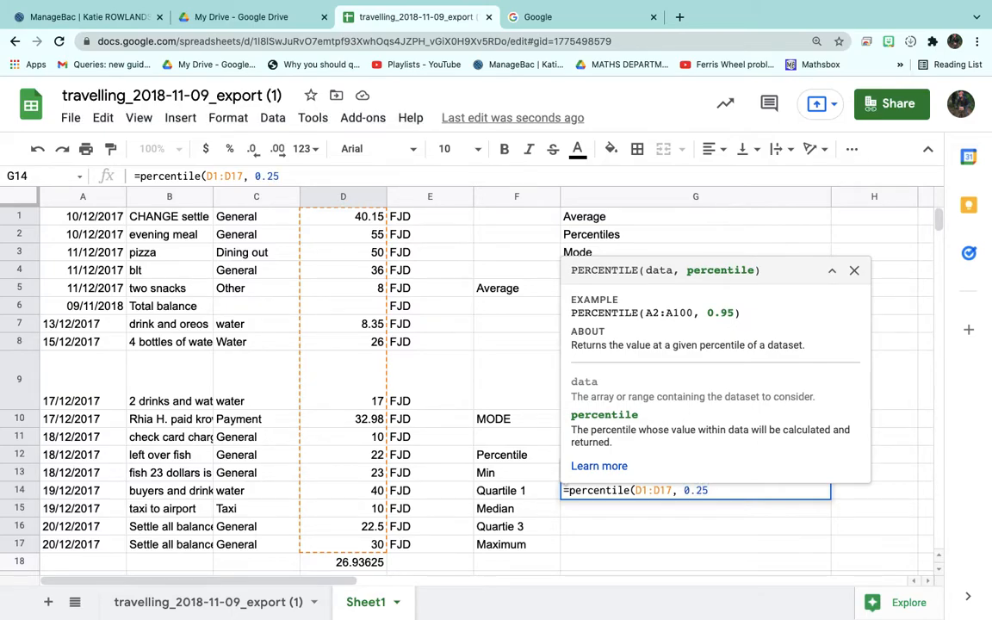
pyautogui.press('Return')
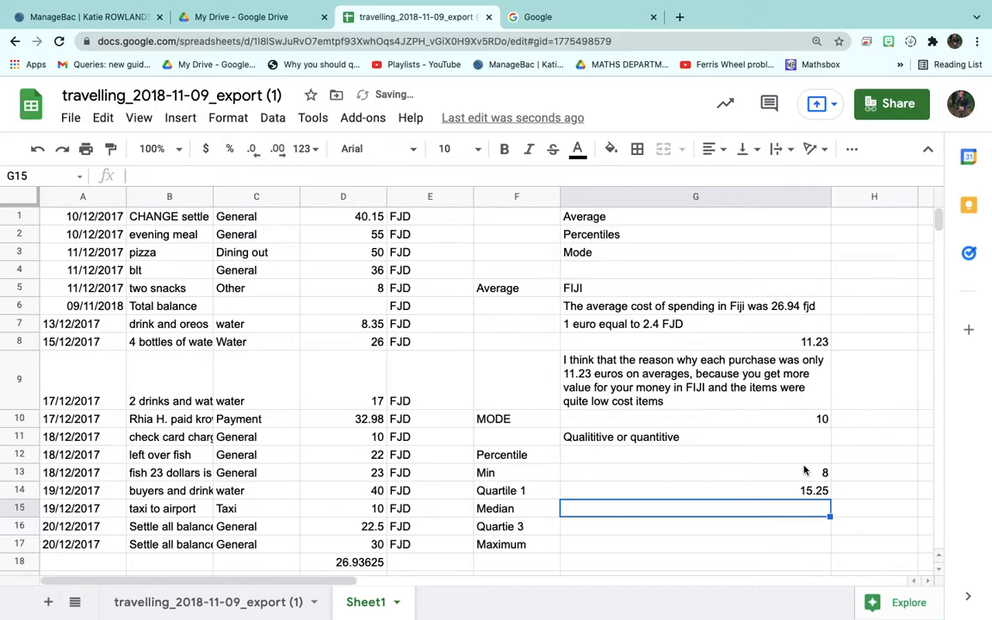
pyautogui.click(754, 492)
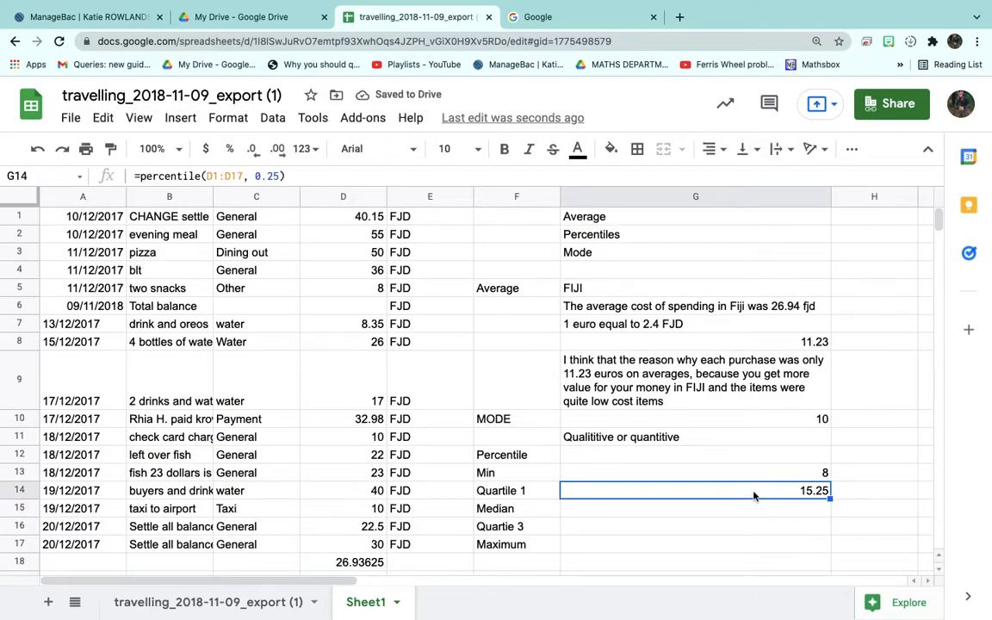
pyautogui.click(309, 175)
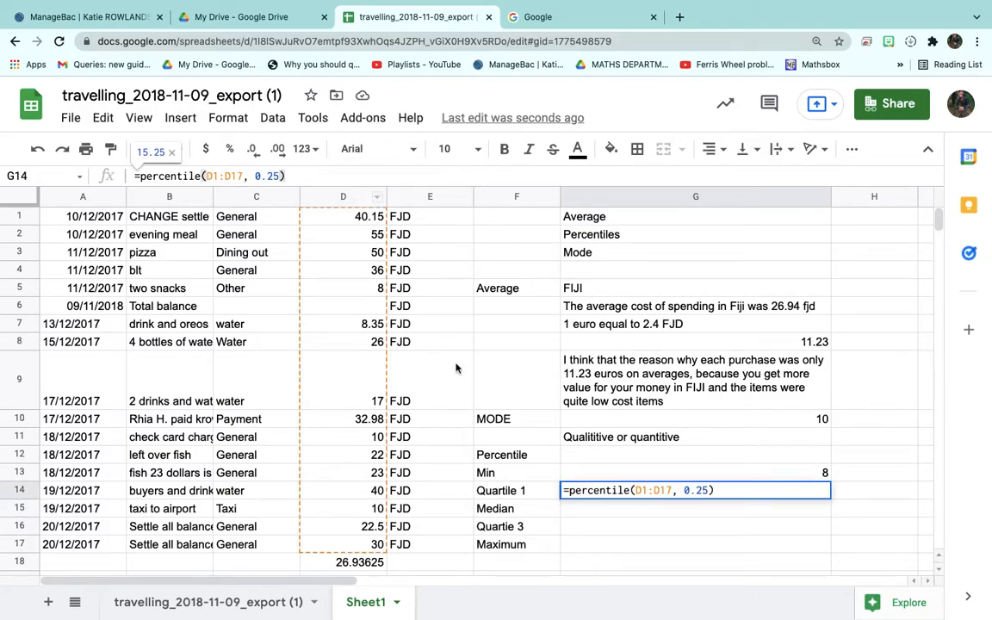
pyautogui.press('Return')
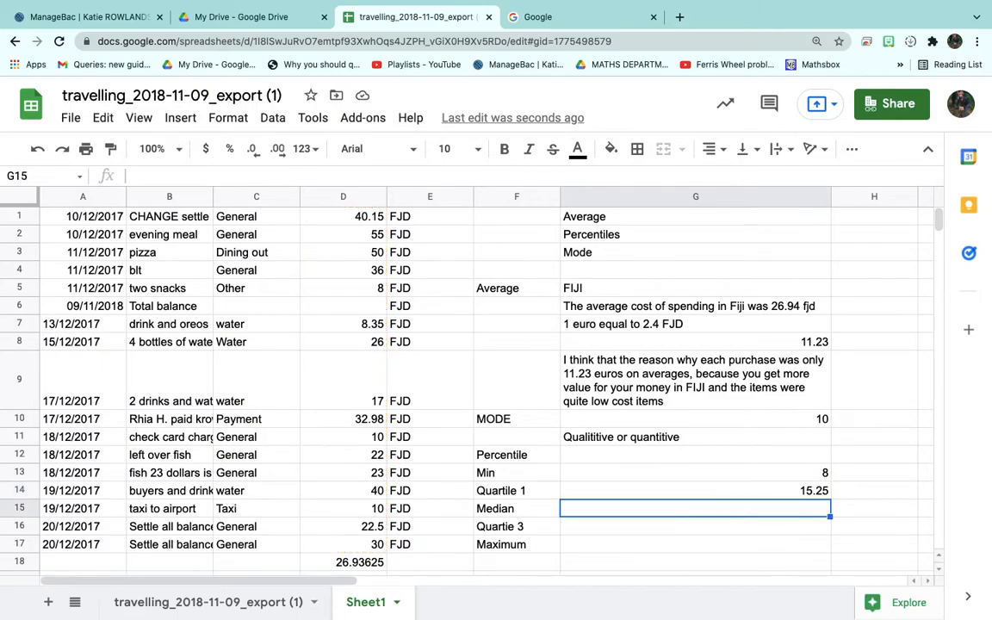
# Calculate the median of the FJD amounts in G15 with the formula =percentile(D1:D17,0.5)
pyautogui.press('Return')
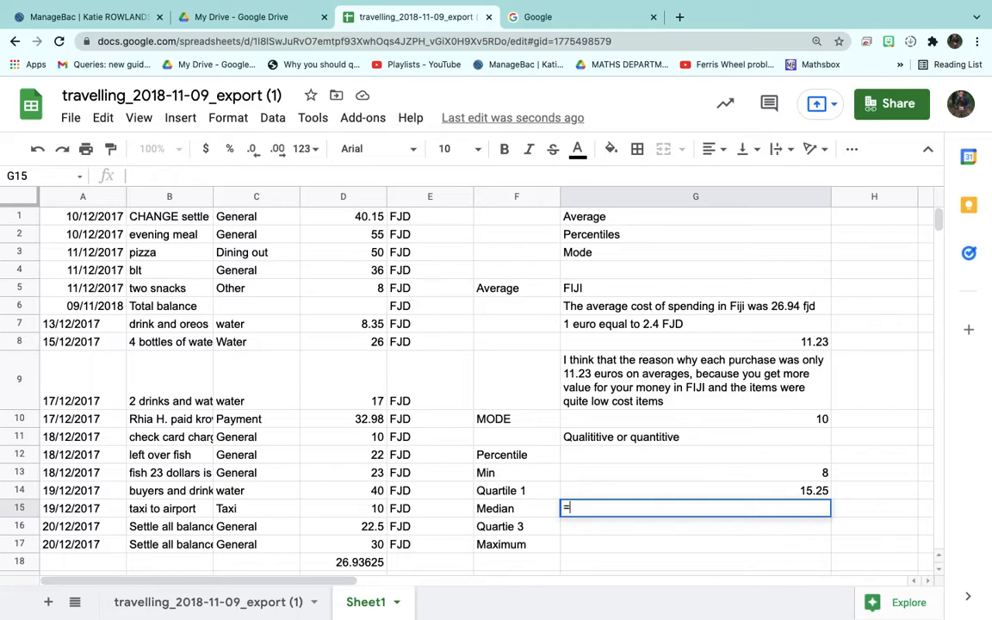
pyautogui.write('=')
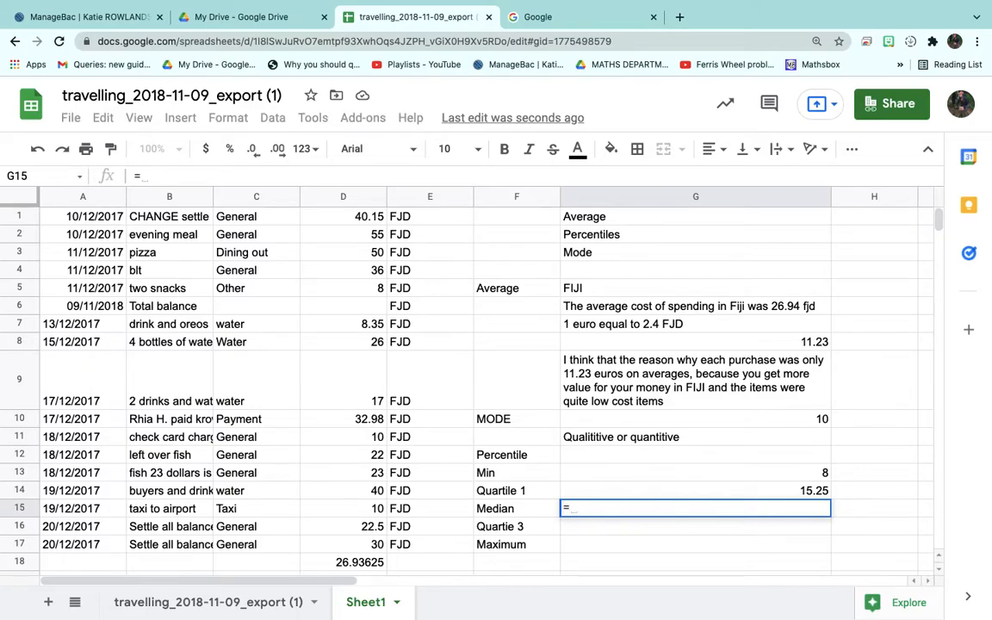
pyautogui.write('percentile(')
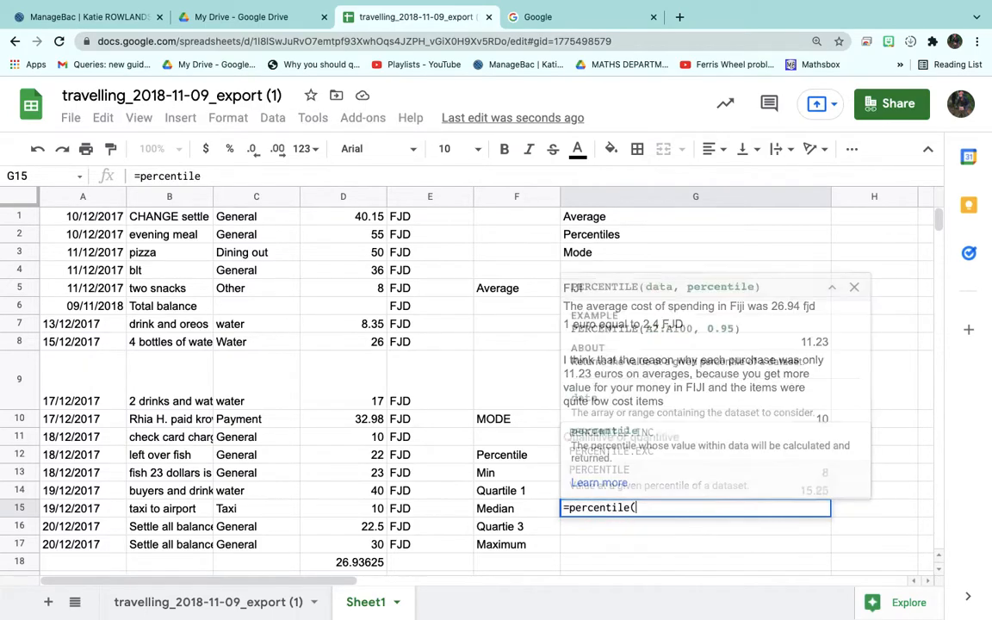
pyautogui.click(323, 215)
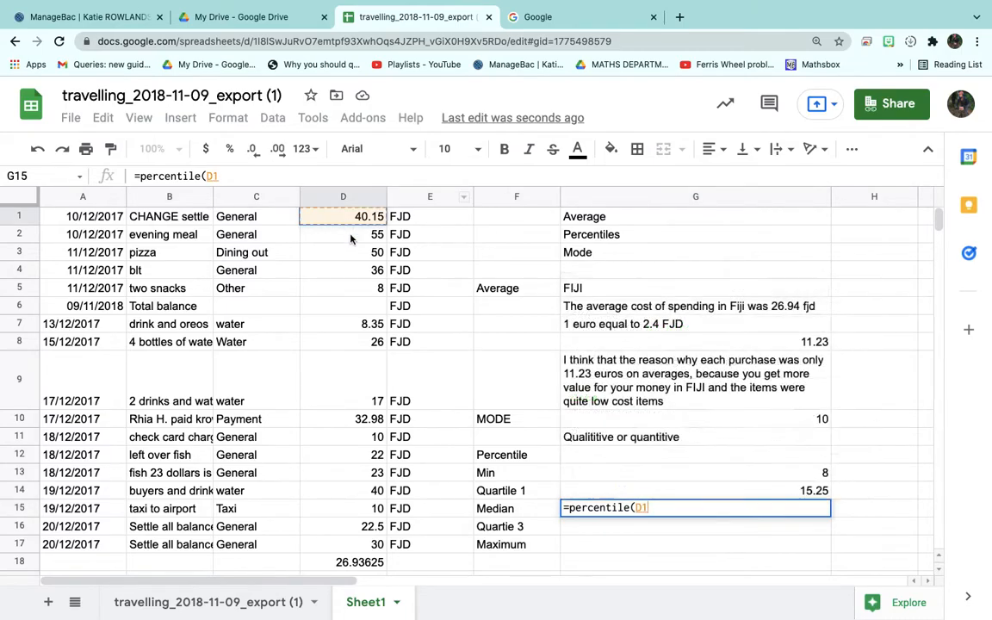
pyautogui.keyDown('shift'); pyautogui.click(370, 545); pyautogui.keyUp('shift')
pyautogui.write(',')
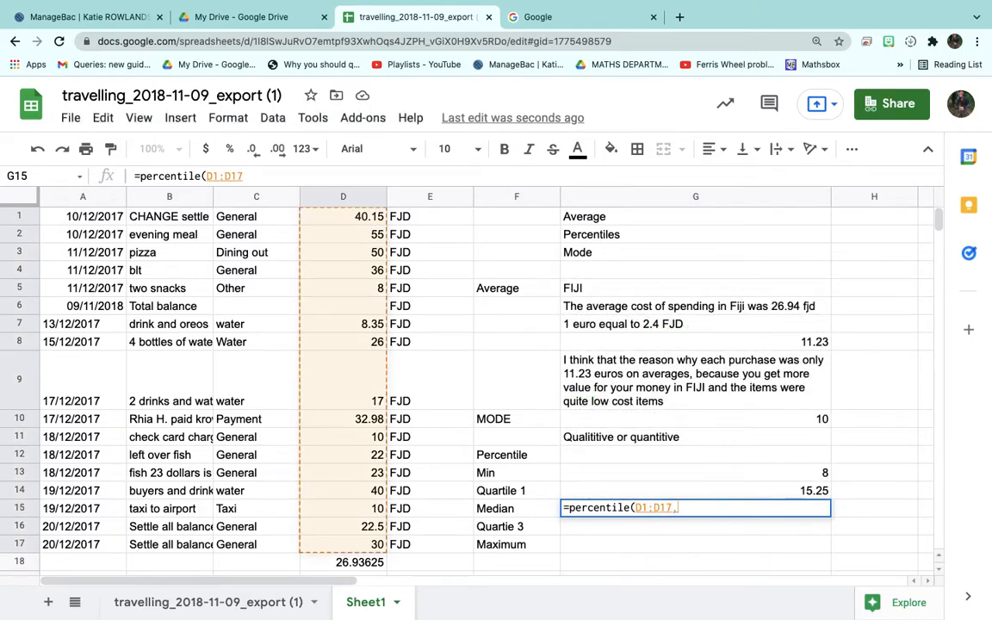
pyautogui.write('0.5')
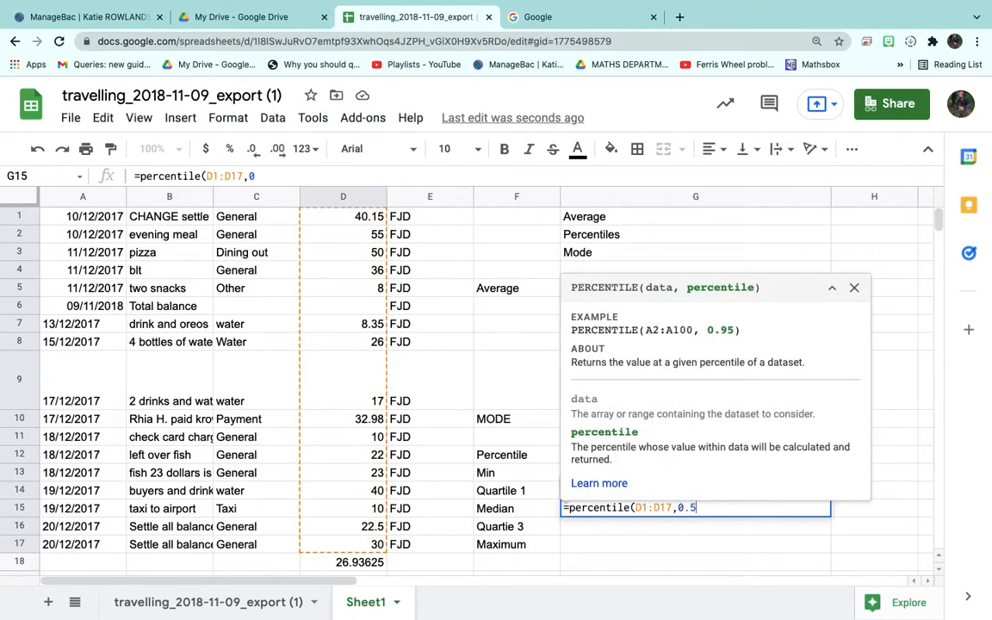
pyautogui.press('Return')
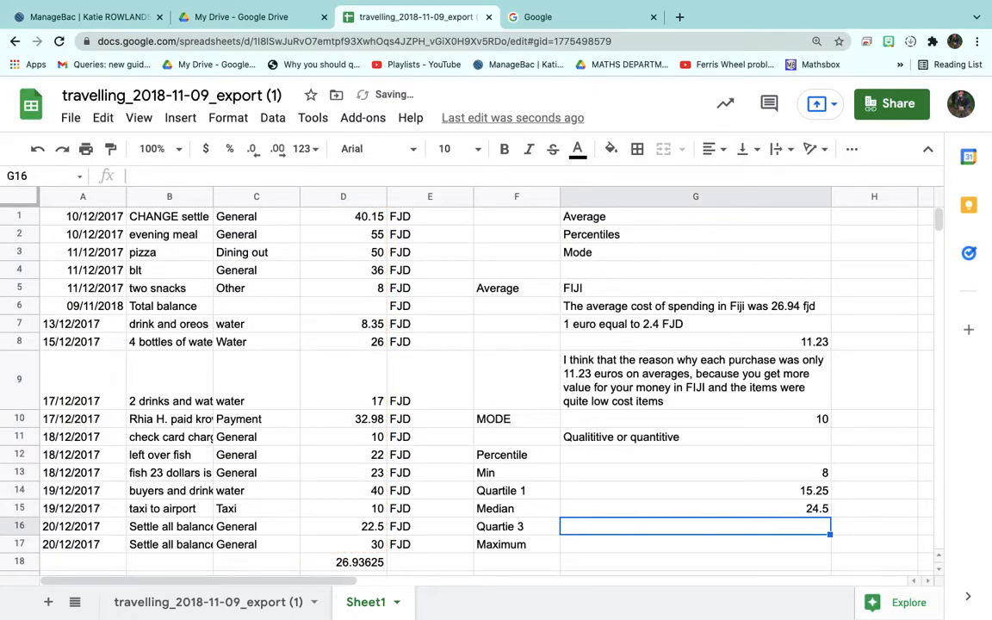
# Calculate the third quartile of the FJD amounts in G16 with the formula =percentile(D1:D17, 0.75)
pyautogui.write('¿')
pyautogui.press('BackSpace')
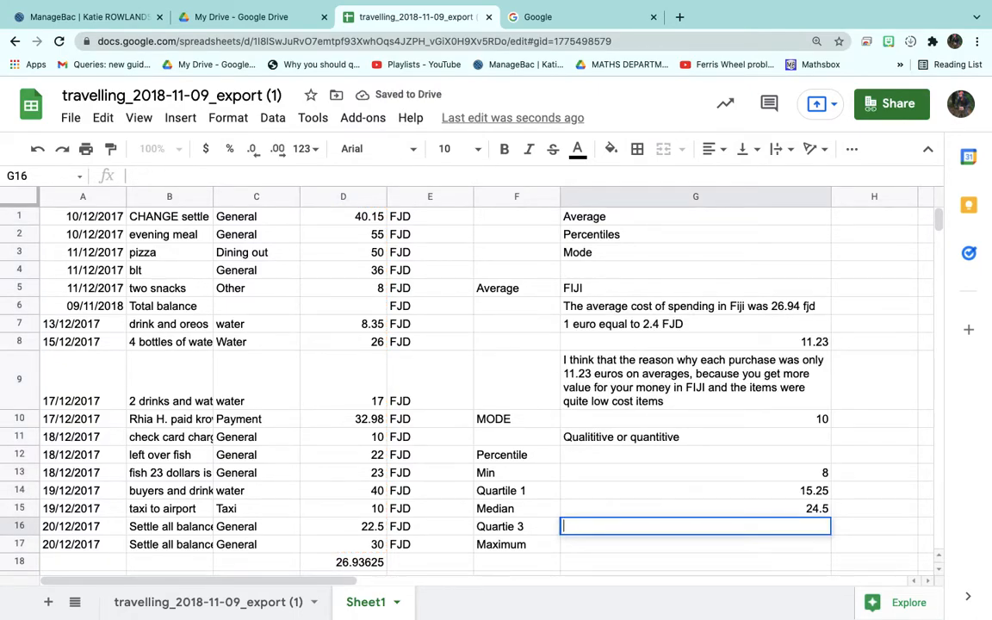
pyautogui.write('=')
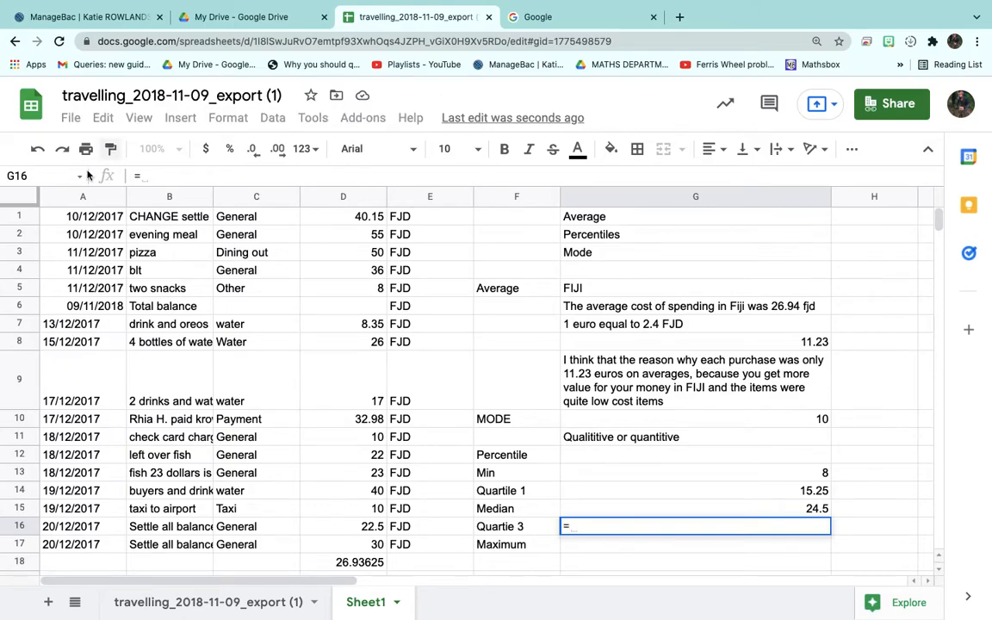
pyautogui.write('percentile(')
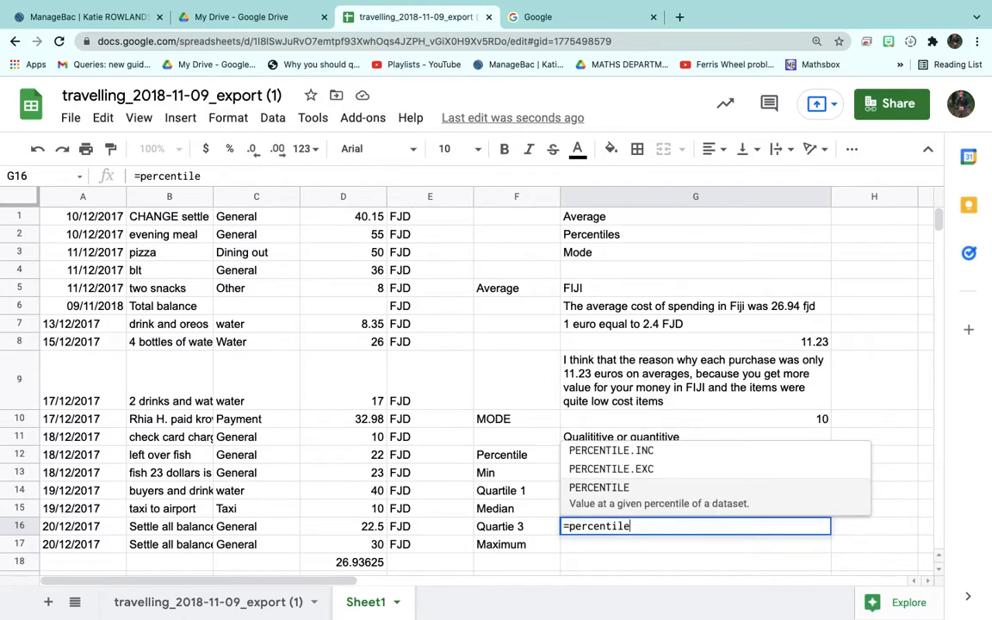
pyautogui.press('BackSpace')
pyautogui.press('BackSpace')
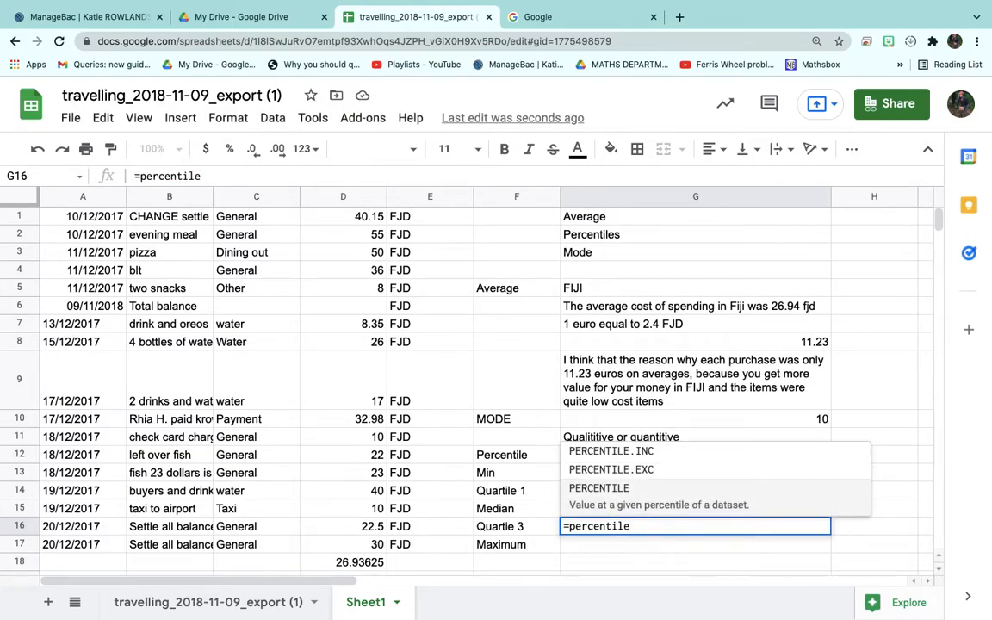
pyautogui.write('(')
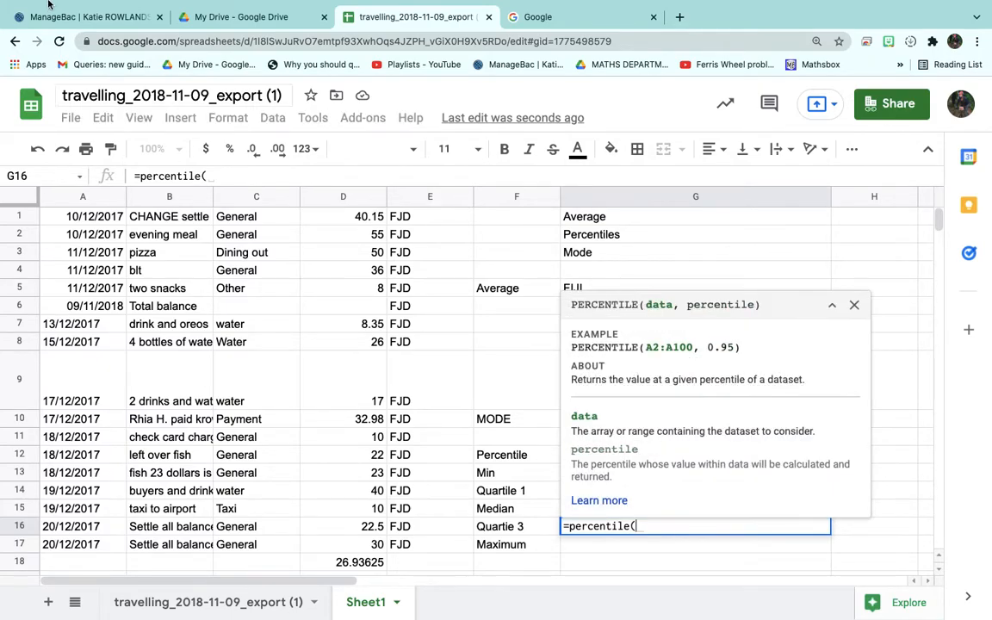
pyautogui.click(353, 216)
pyautogui.keyDown('shift'); pyautogui.click(373, 545); pyautogui.keyUp('shift')
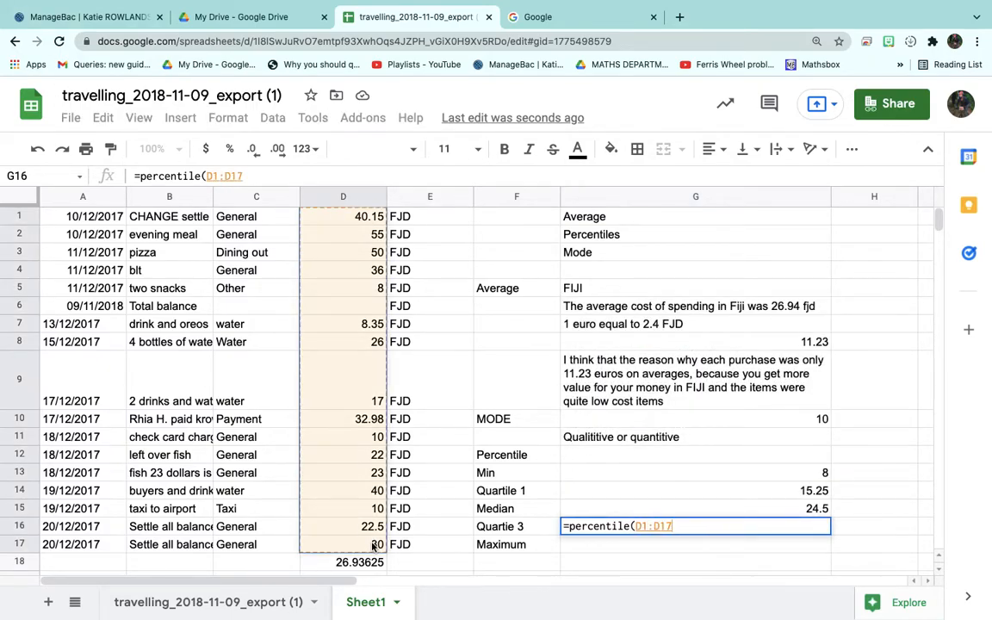
pyautogui.write(', ')
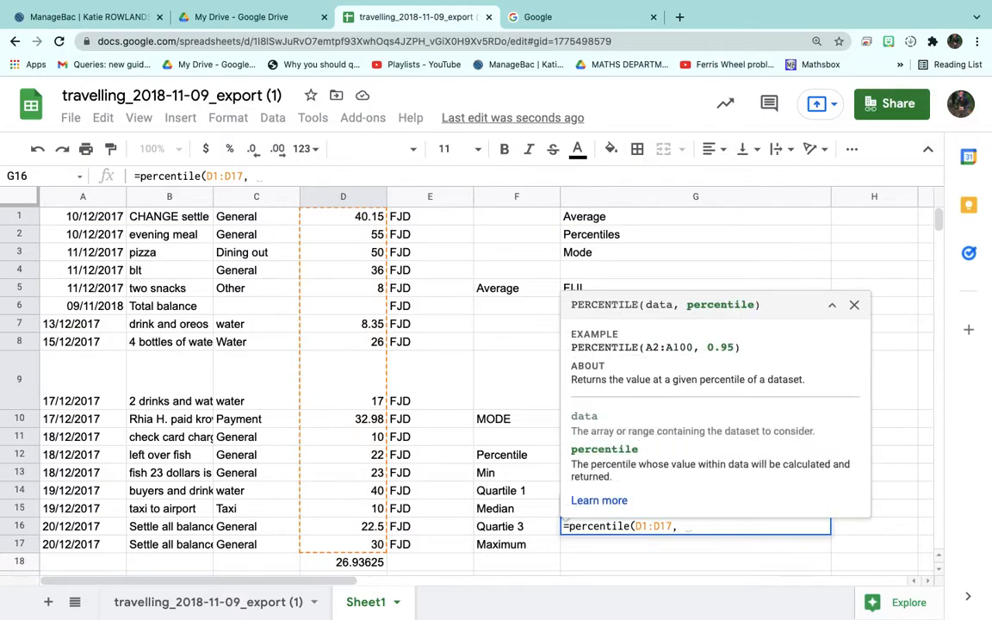
pyautogui.write('0.75')
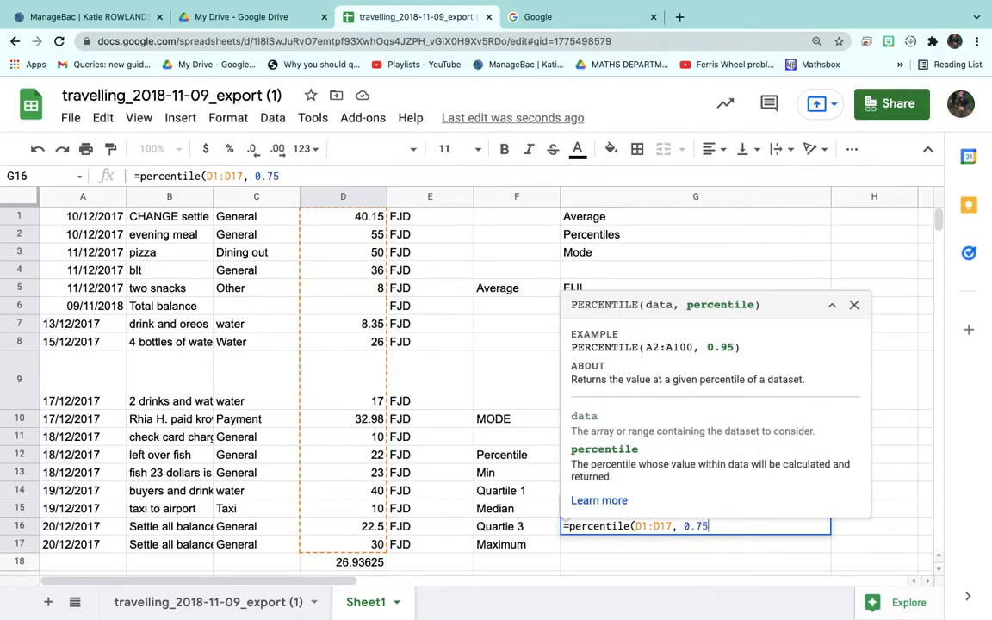
pyautogui.press('Return')
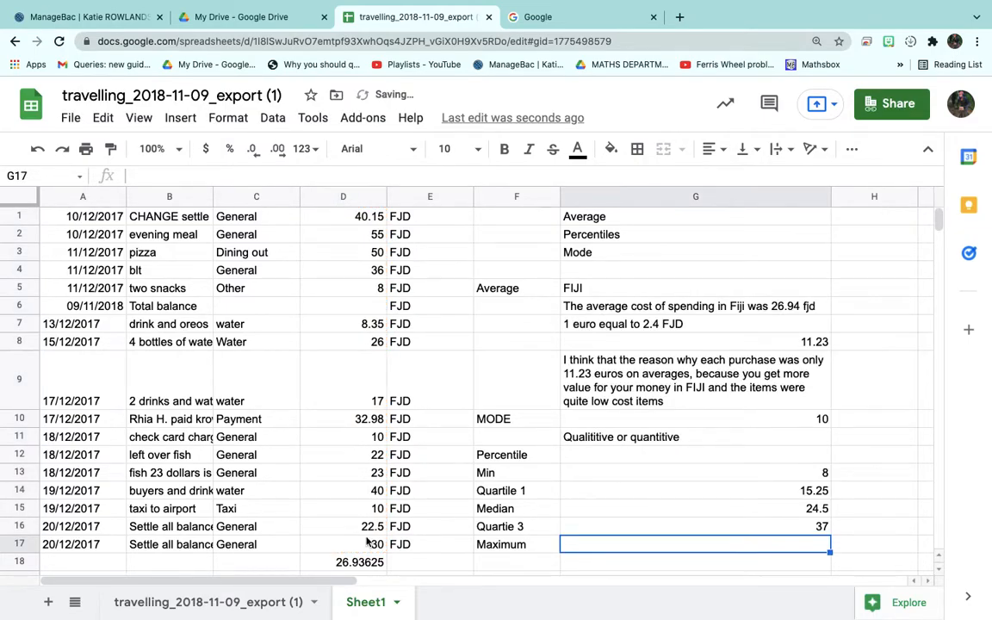
# Calculate the maximum of the FJD amounts in G17 with the formula =max(D1:D17)
pyautogui.write('=max')
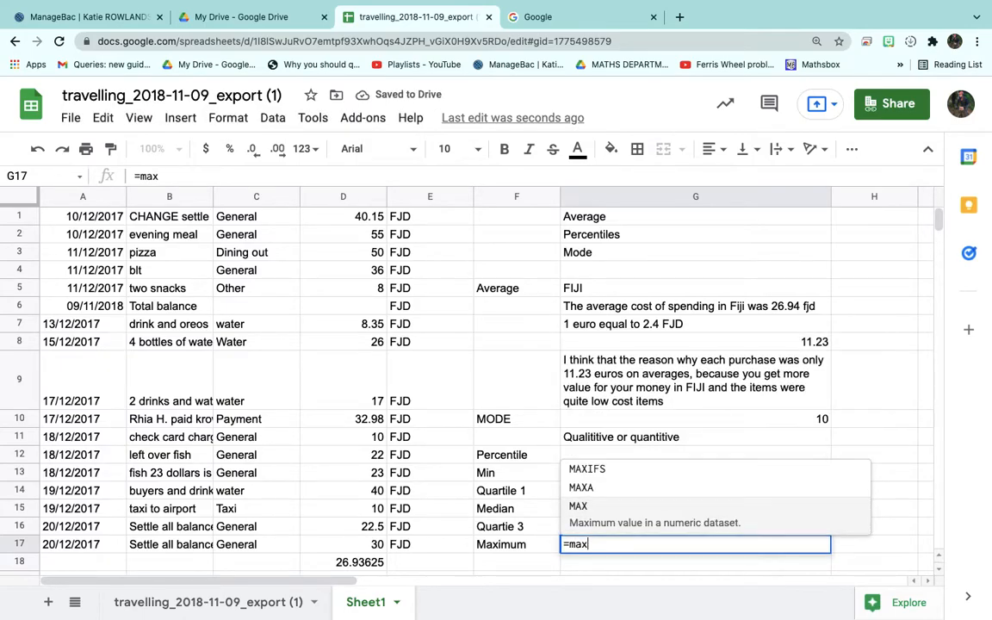
pyautogui.write('(')
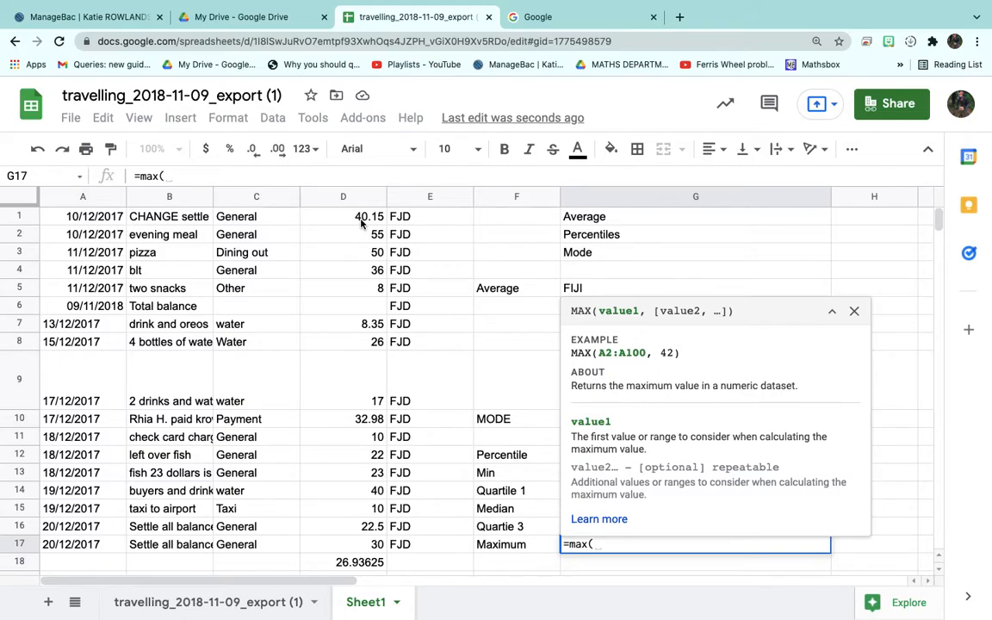
pyautogui.moveTo(361, 222); pyautogui.dragTo(360, 554)
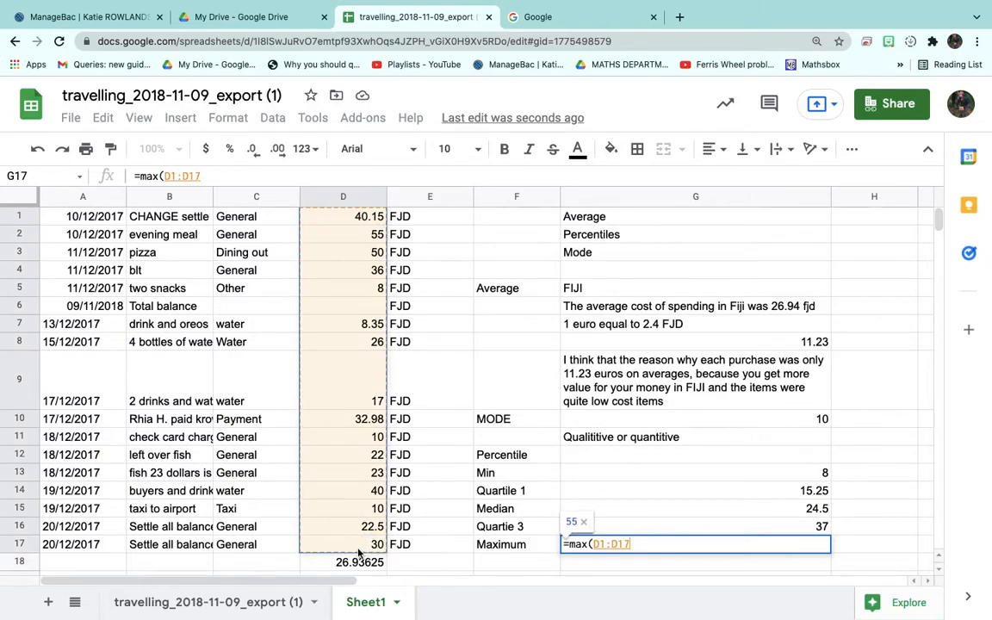
pyautogui.write(',')
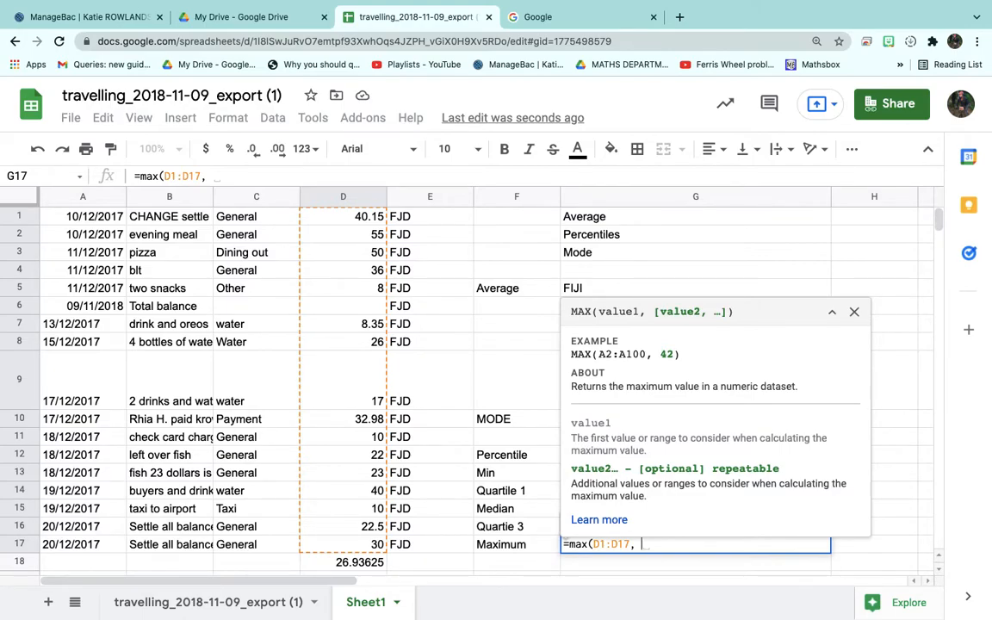
pyautogui.write('1')
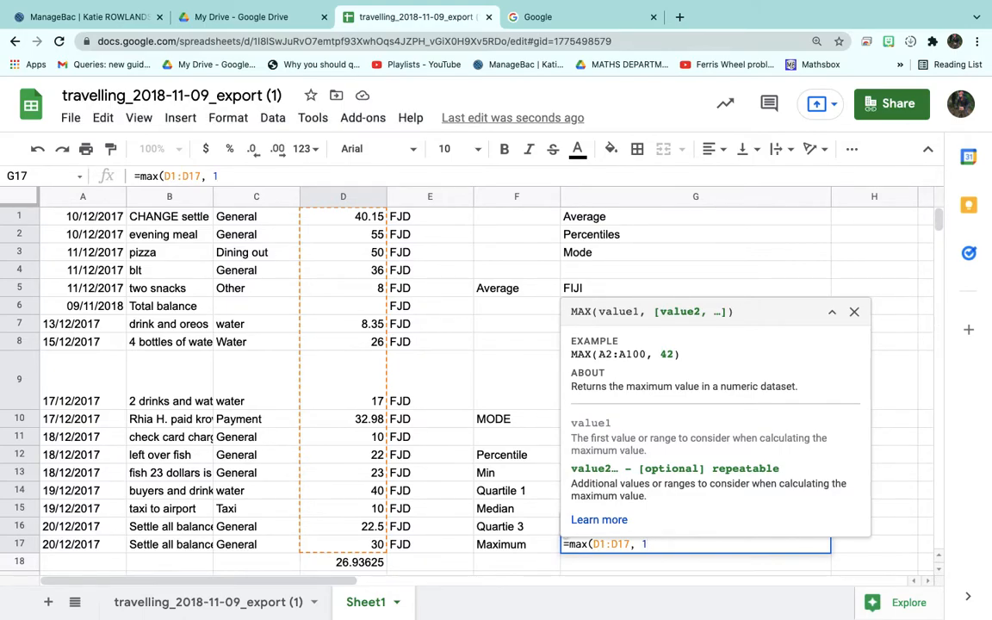
pyautogui.press('BackSpace')
pyautogui.press('BackSpace')
pyautogui.press('BackSpace')
pyautogui.press('BackSpace')
pyautogui.press('BackSpace')
pyautogui.press('BackSpace')
pyautogui.press('BackSpace')
pyautogui.press('BackSpace')
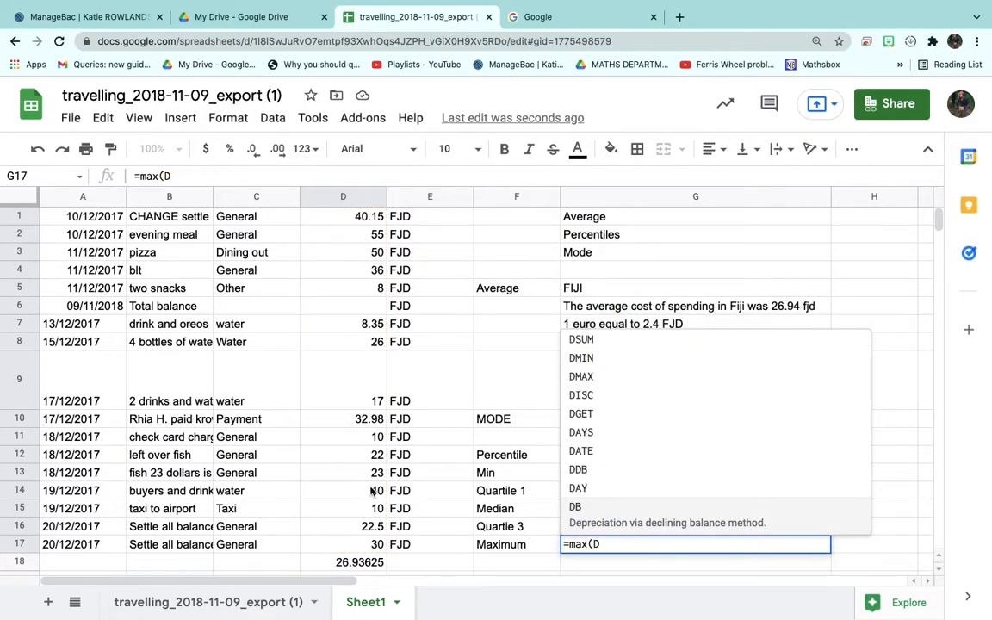
pyautogui.press('BackSpace')
pyautogui.click(325, 211)
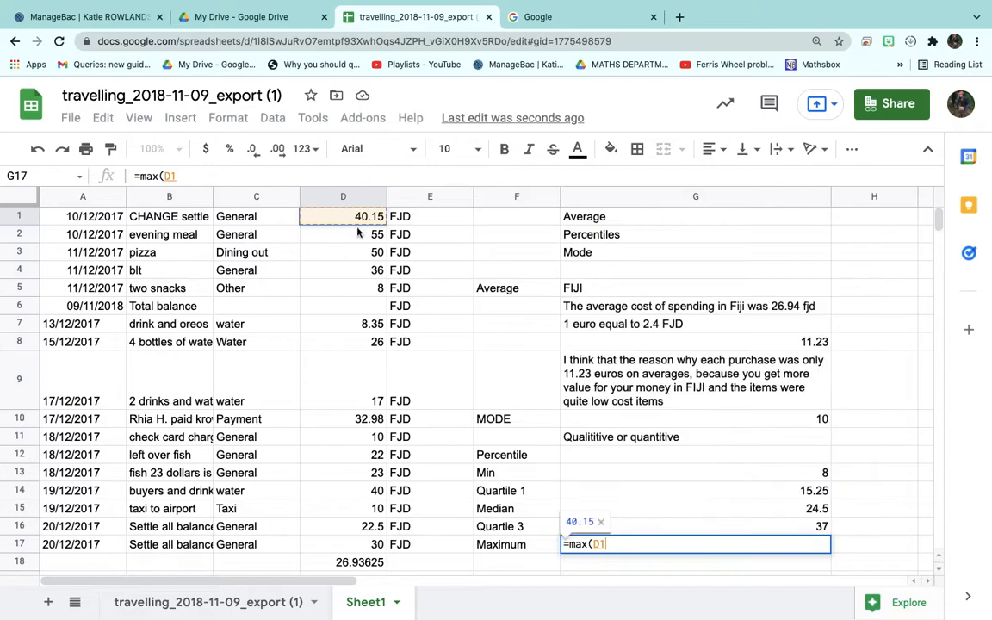
pyautogui.keyDown('shift'); pyautogui.click(358, 547); pyautogui.keyUp('shift')
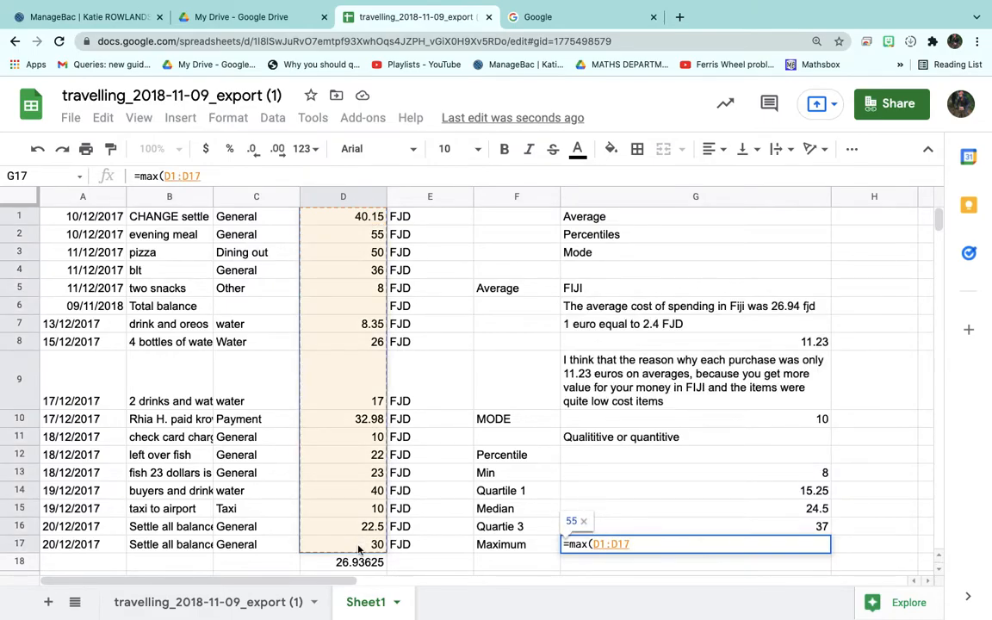
pyautogui.press('Return')
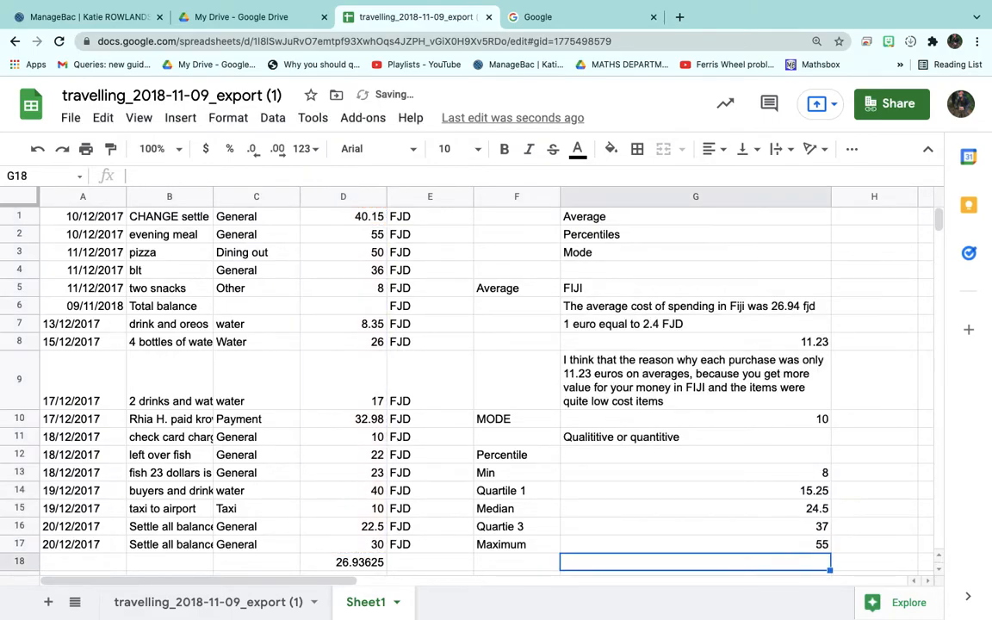
# Check the formulas in G13 to G17 and make column G narrower
pyautogui.click(738, 475)
pyautogui.press('Down')
pyautogui.press('Down')
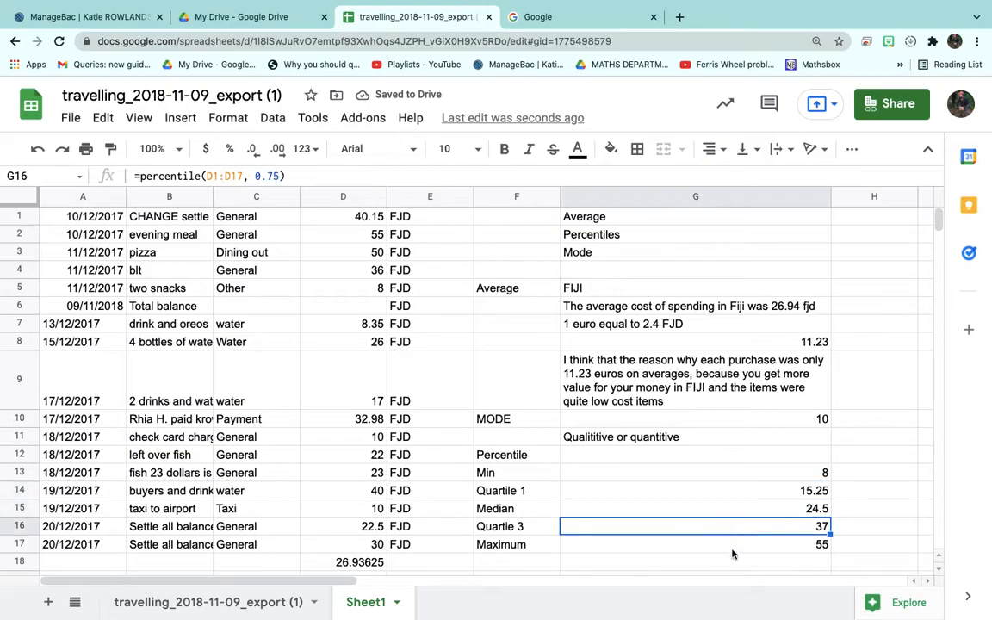
pyautogui.press('Down')
pyautogui.press('Down')
pyautogui.press('Up')
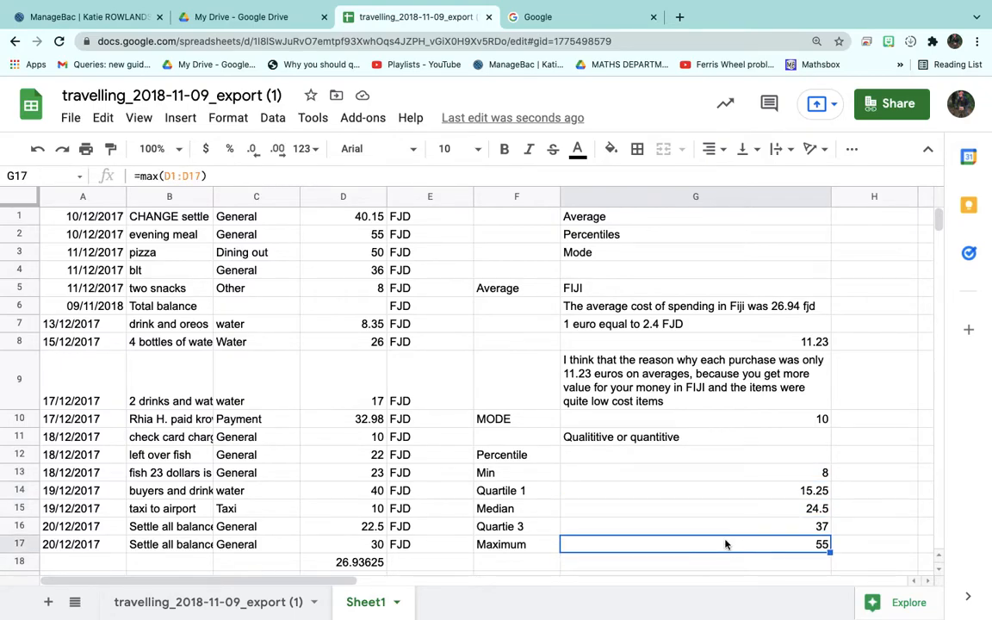
pyautogui.moveTo(831, 201); pyautogui.dragTo(732, 201)
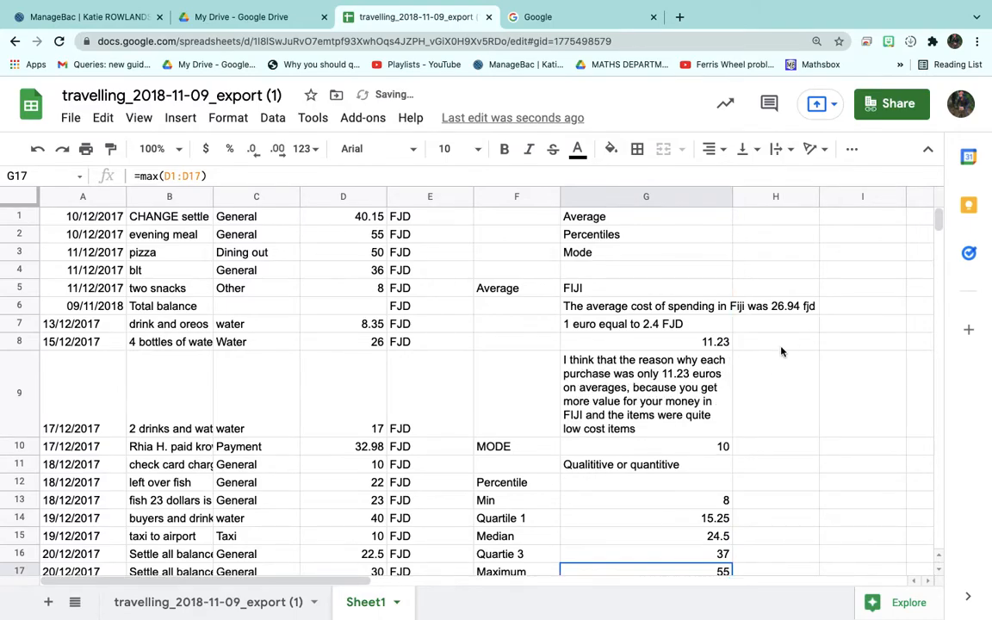
# Review the labelled average, mode and percentile results in F5:G17, including the quartile and maximum entries
pyautogui.click(482, 286)
pyautogui.scroll(-5, 531, 348)
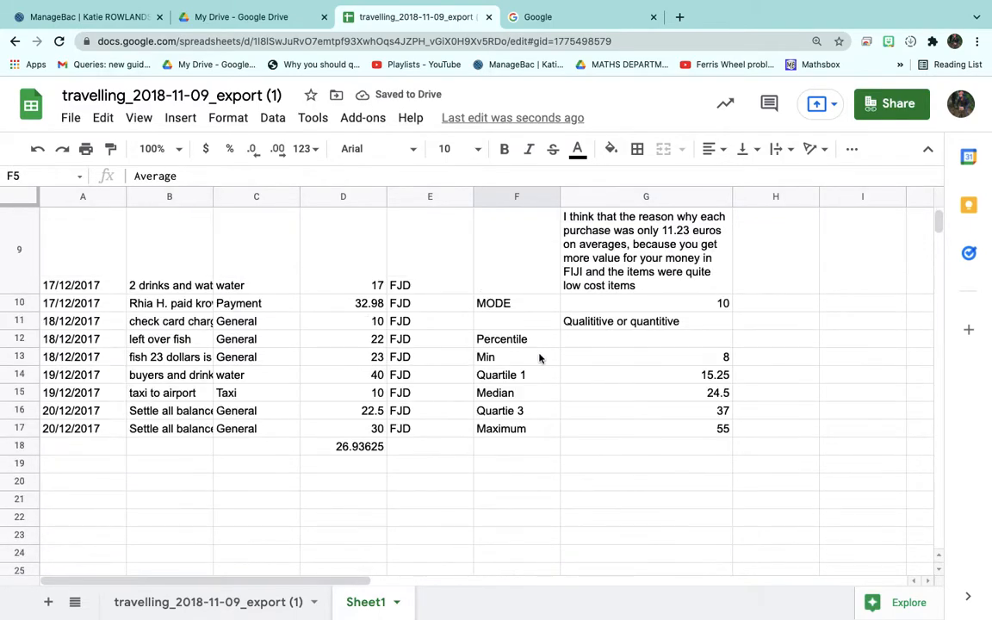
pyautogui.keyDown('shift'); pyautogui.click(647, 432); pyautogui.keyUp('shift')
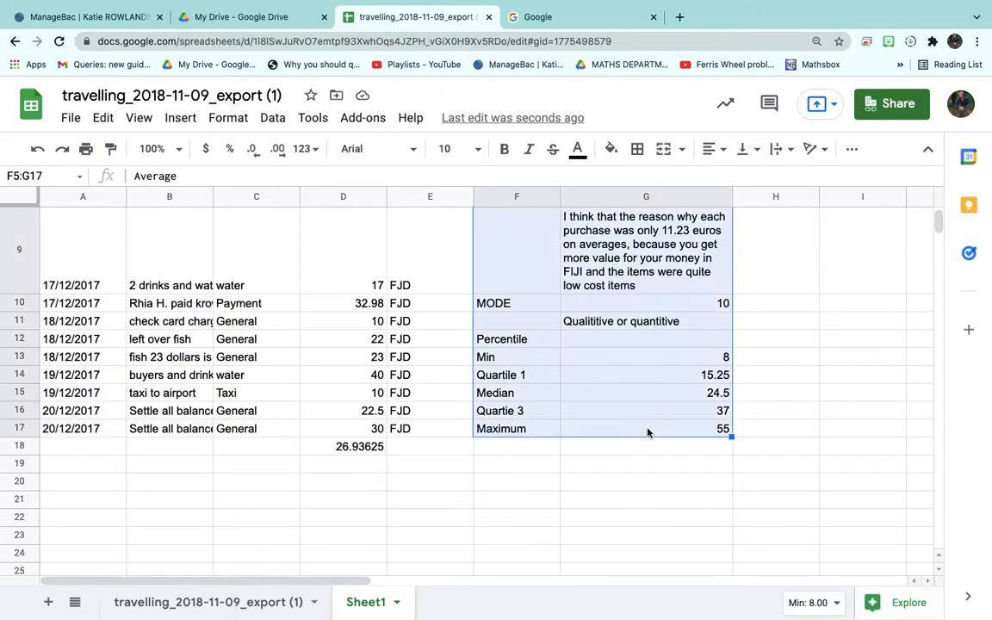
pyautogui.scroll(3, 647, 432)
pyautogui.scroll(-2, 648, 432)
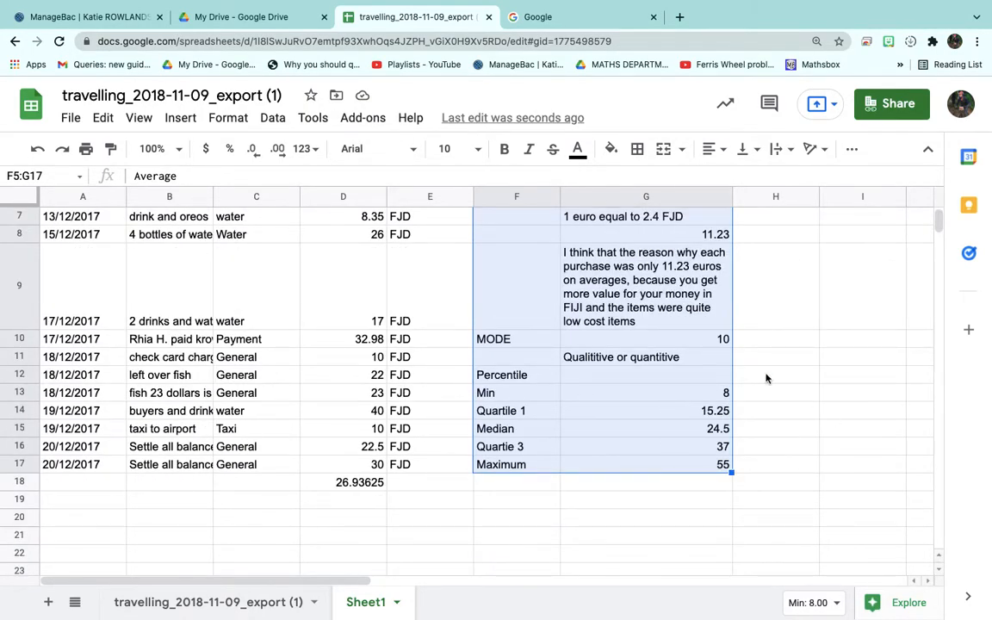
pyautogui.click(664, 410)
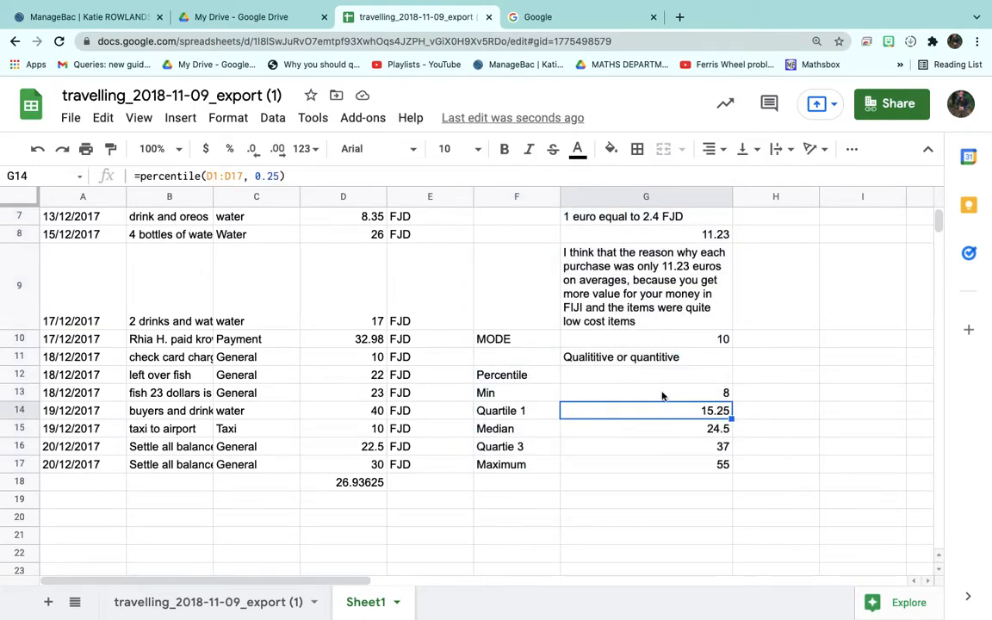
pyautogui.scroll(-2, 656, 383)
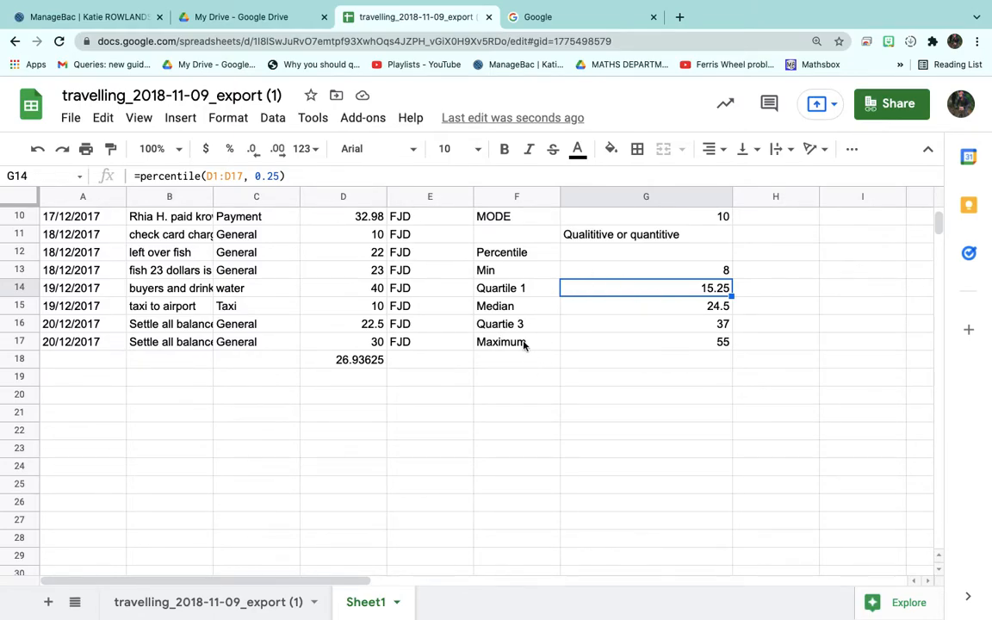
pyautogui.click(500, 291)
pyautogui.click(506, 325)
pyautogui.click(512, 344)
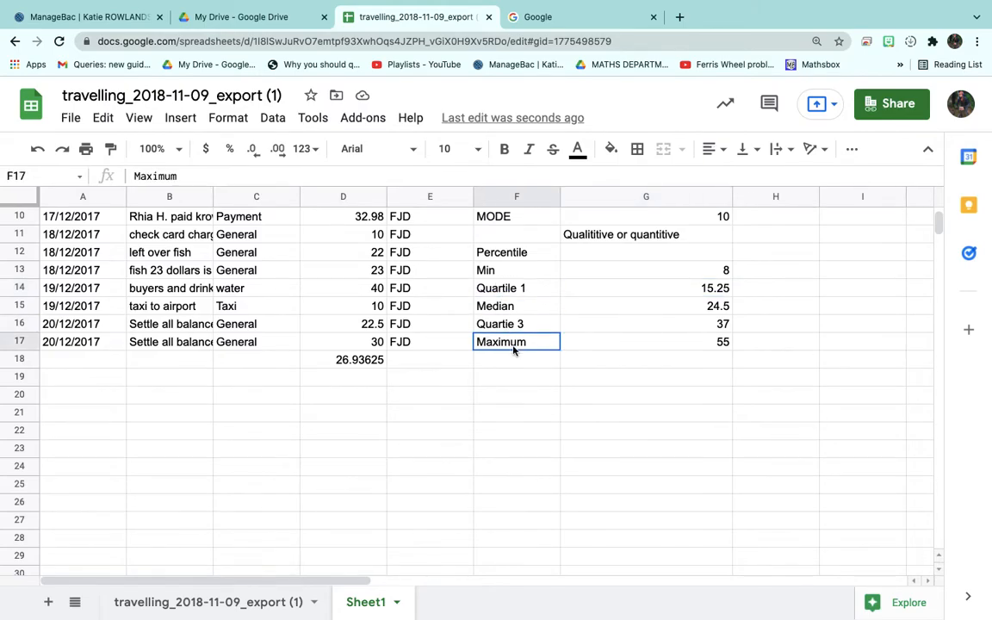
pyautogui.scroll(5, 512, 357)
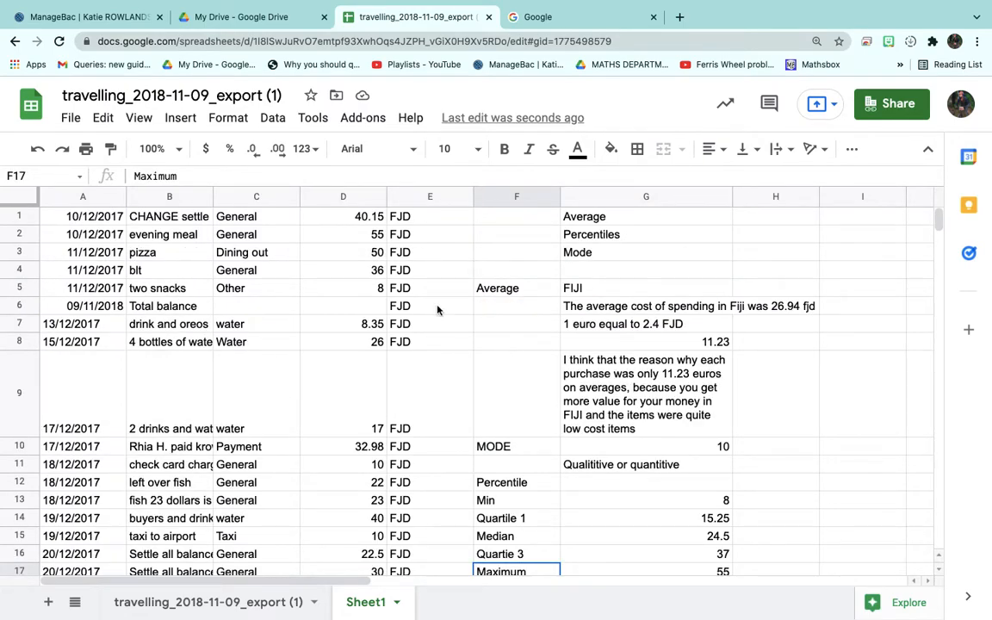